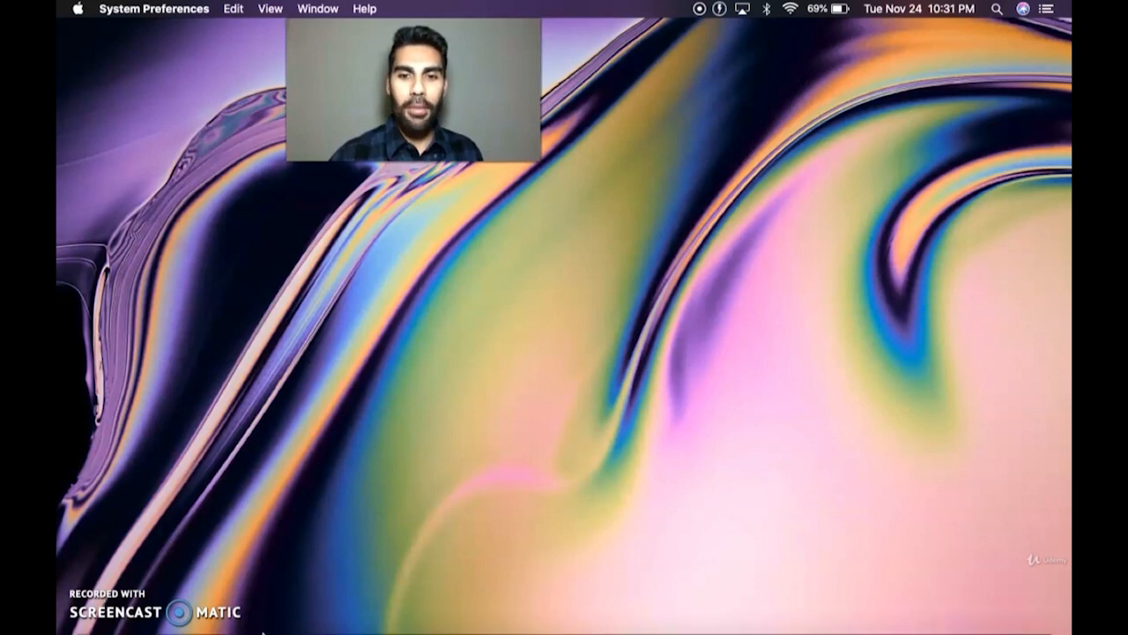
- Open Security & Privacy in System Preferences, check FileVault, then return to the Firewall tab showing it on
mouse_move(691, 620)
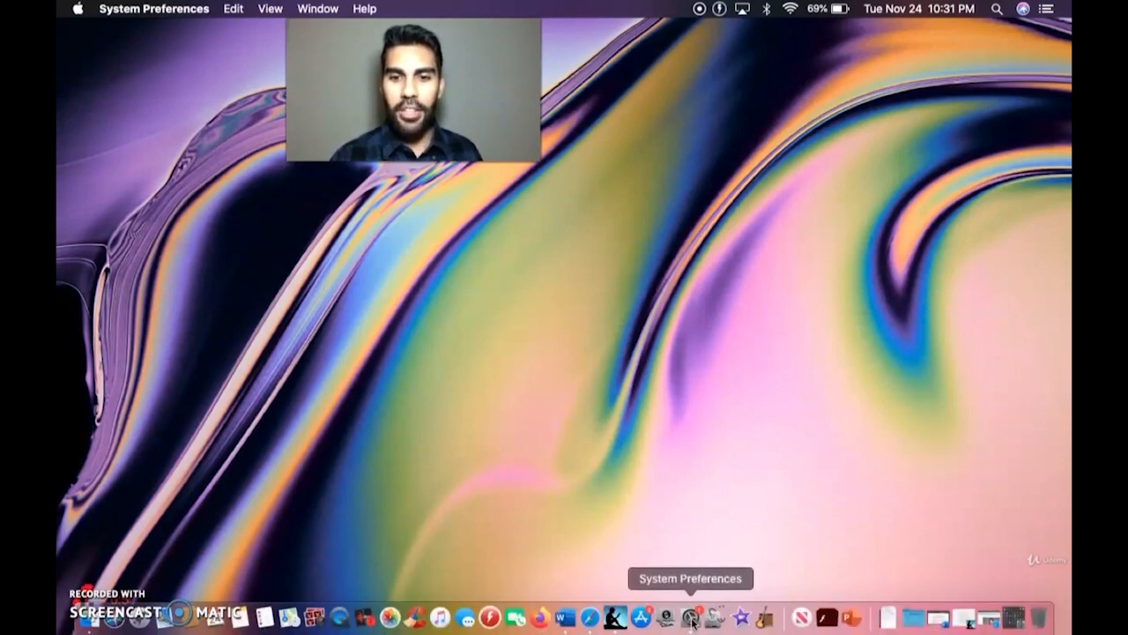
click(693, 619)
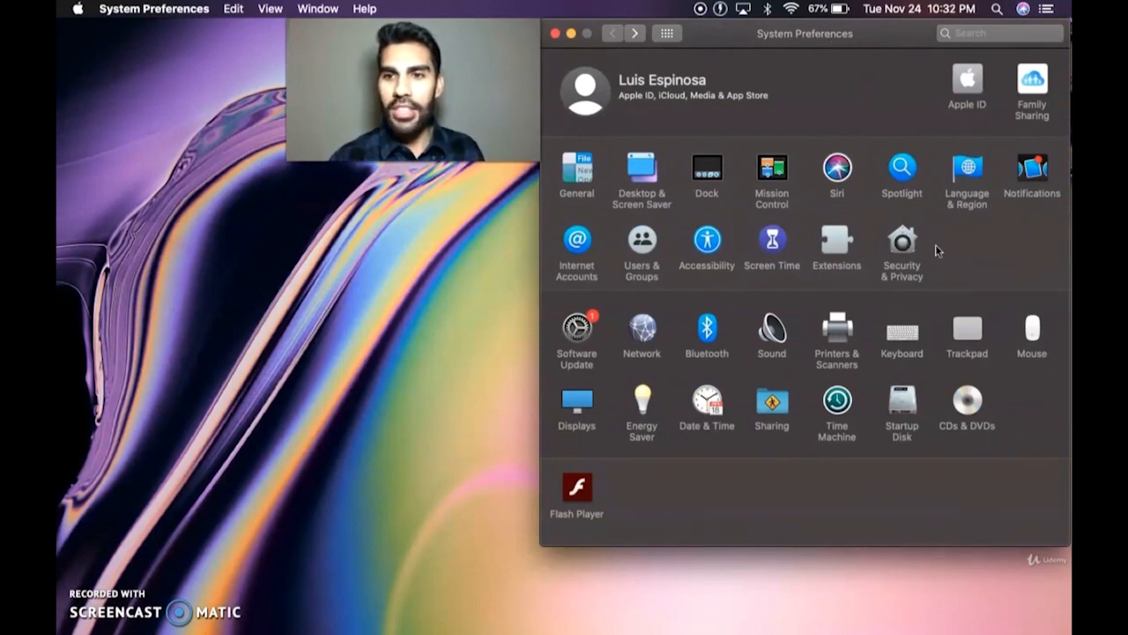
click(903, 244)
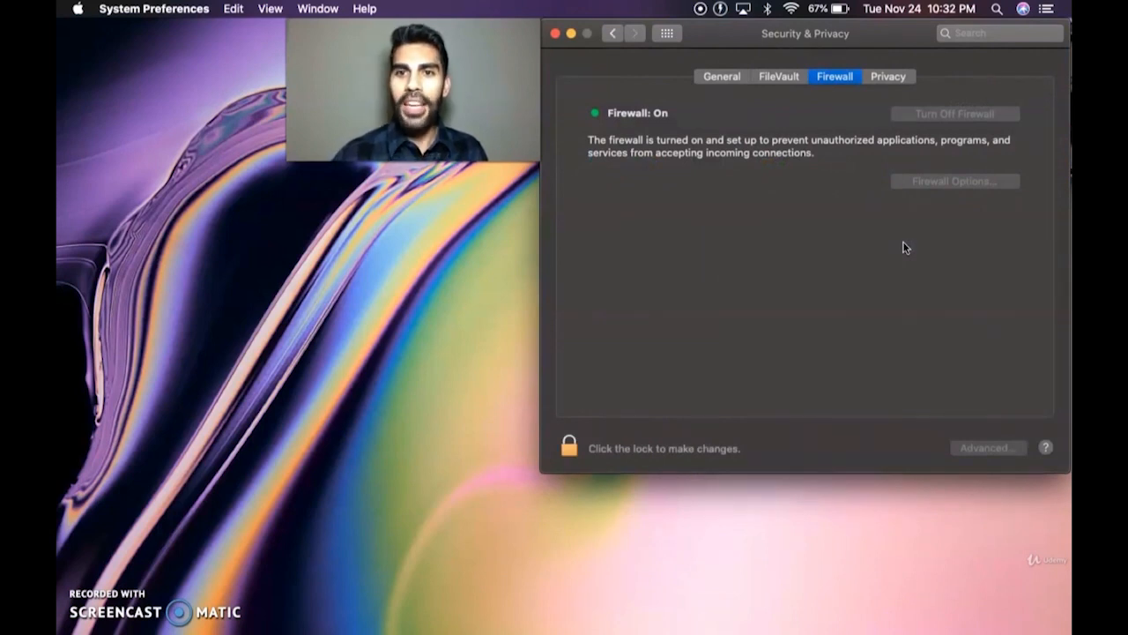
click(779, 77)
click(835, 78)
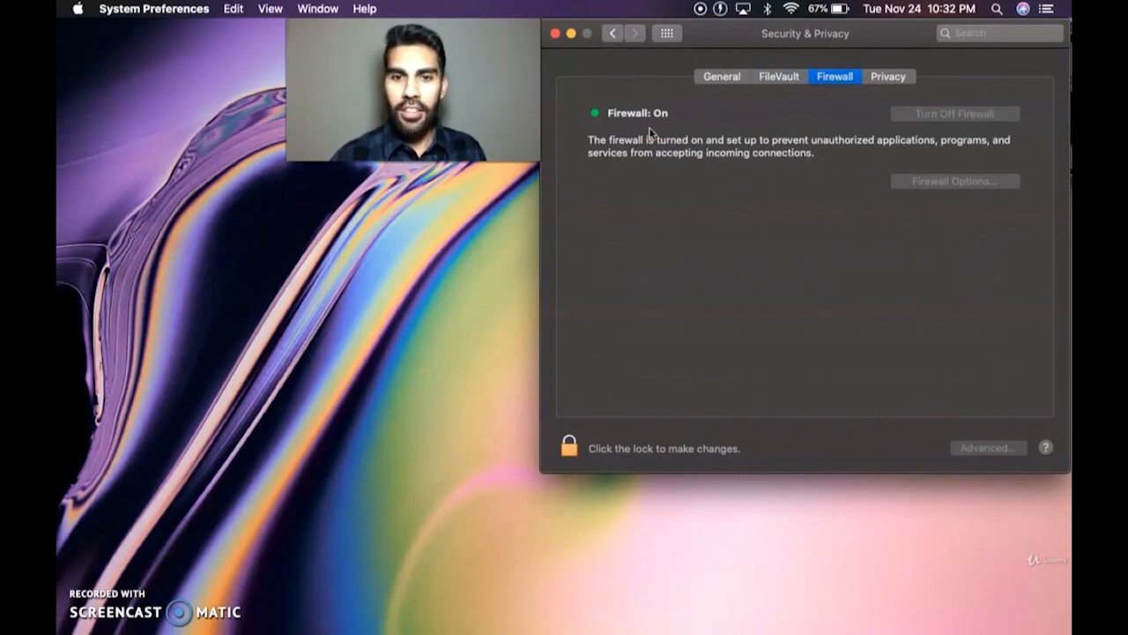
- Unlock Security & Privacy with the administrator password and turn the firewall off
click(570, 447)
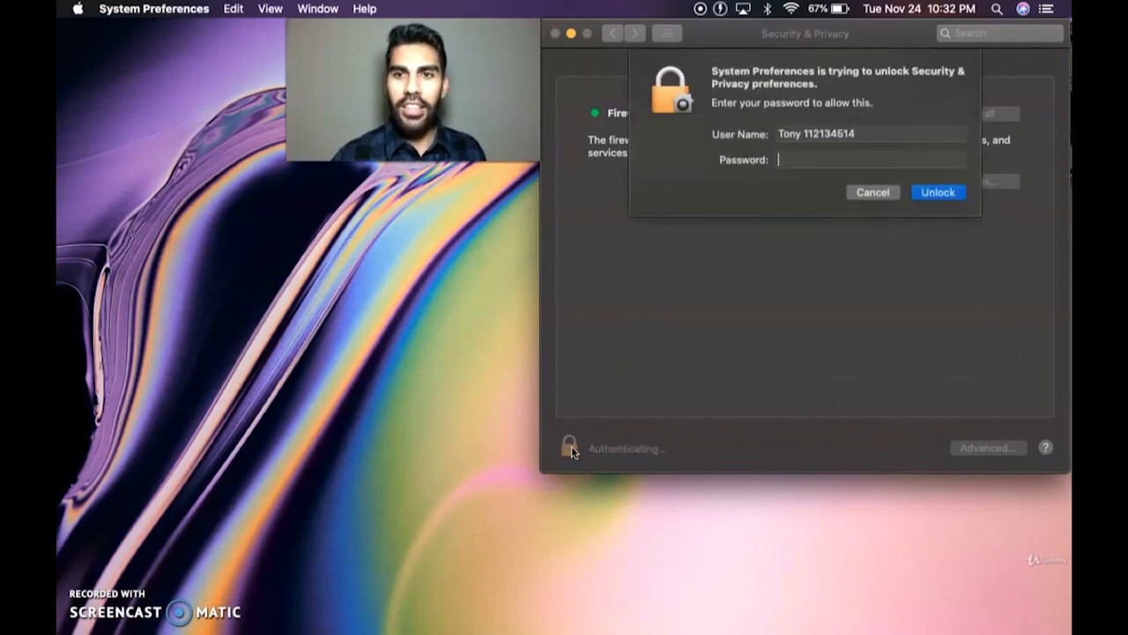
text(•••••••••••)
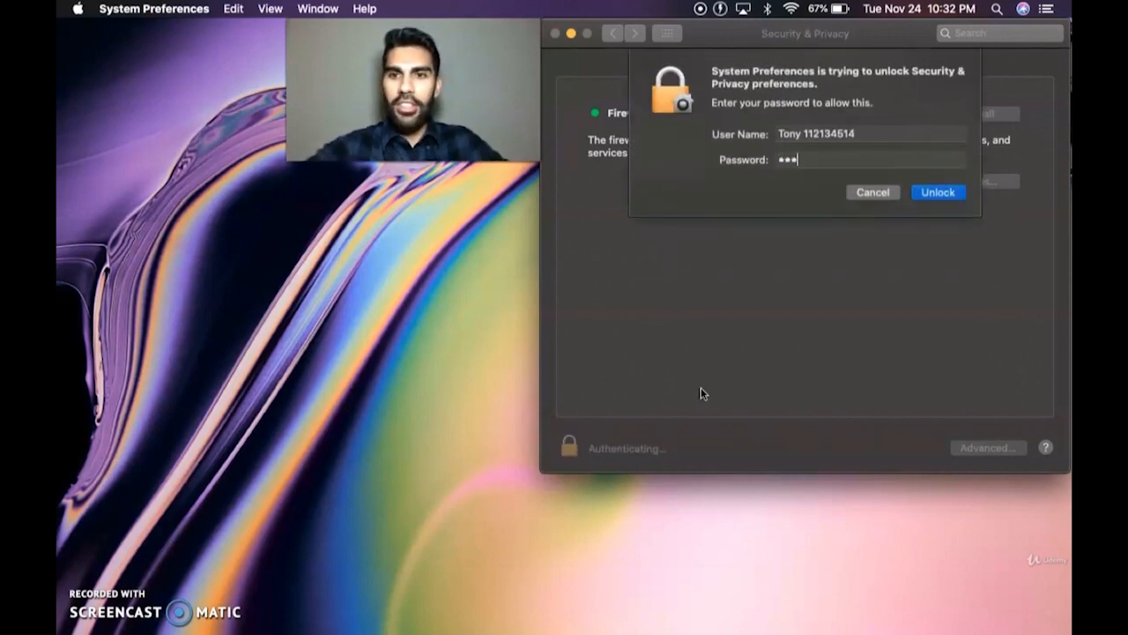
key(Return)
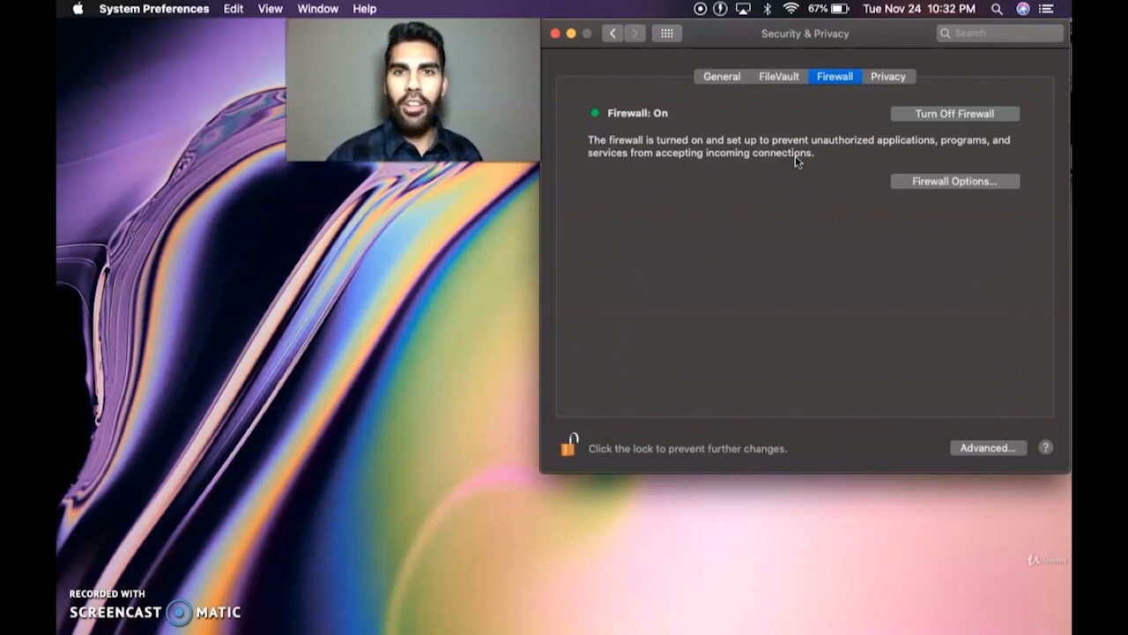
click(940, 116)
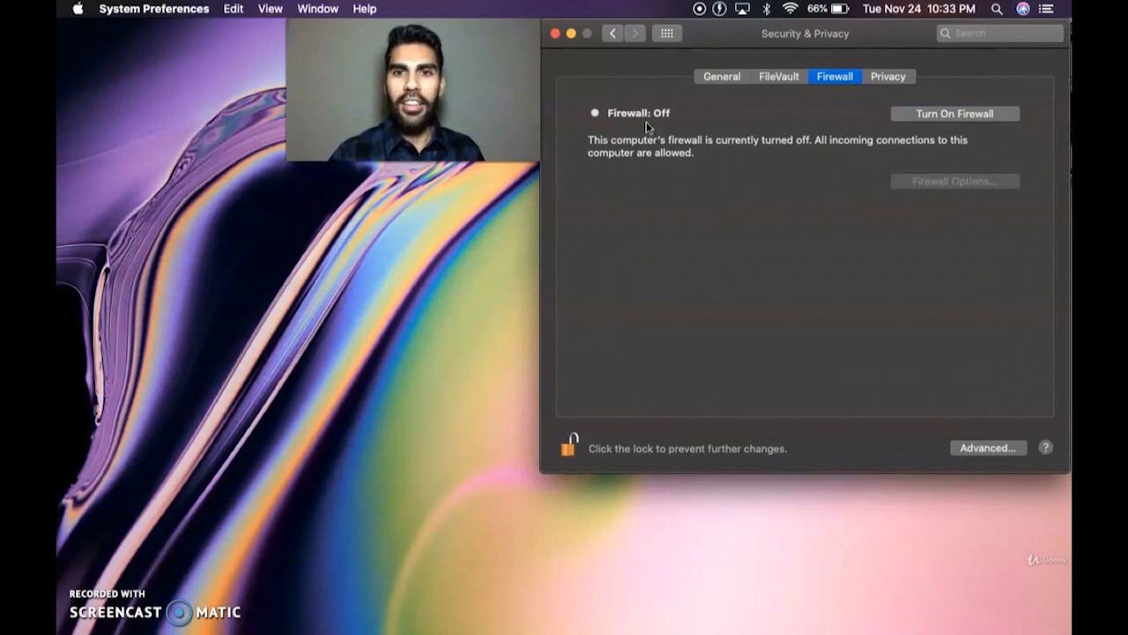
- Turn the firewall back on, then leave System Preferences for the Windows desktop
click(912, 117)
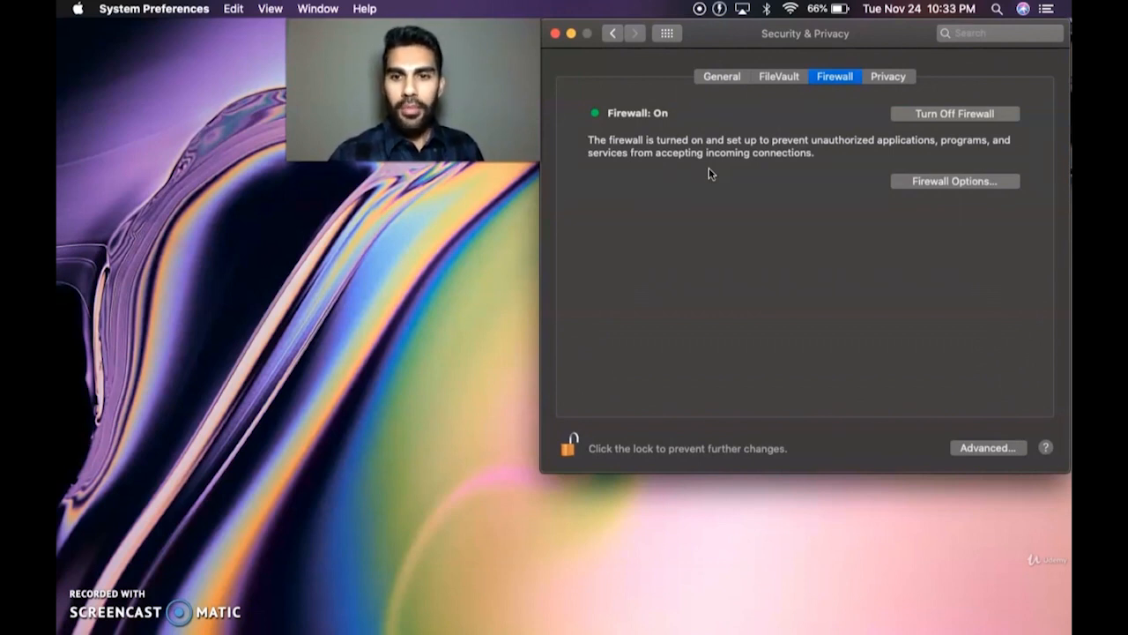
mouse_move(603, 627)
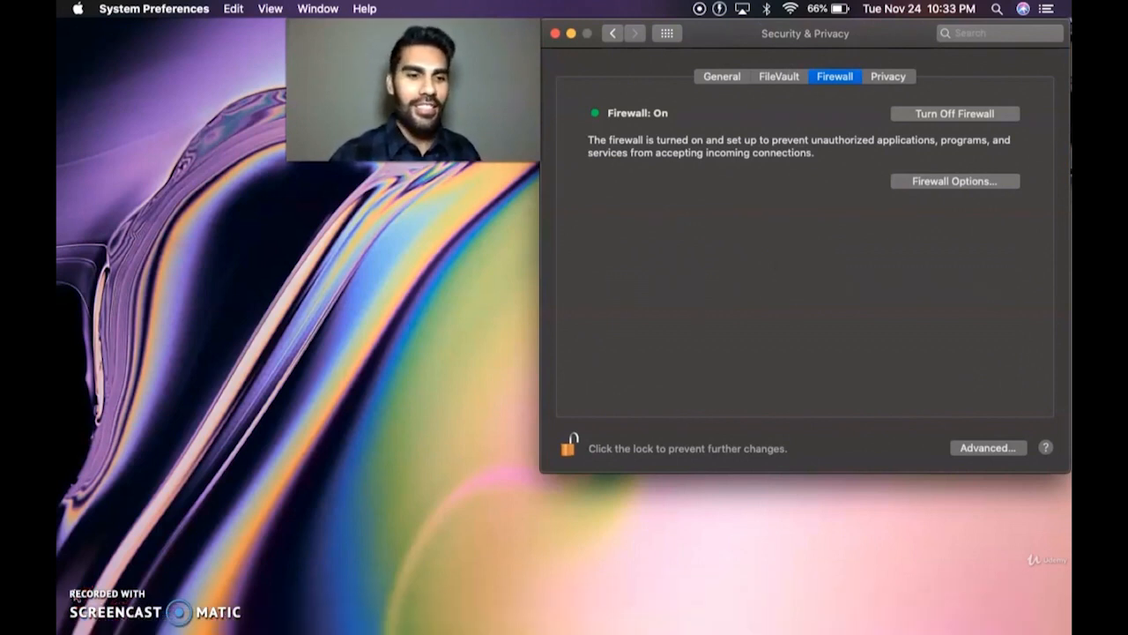
click(80, 605)
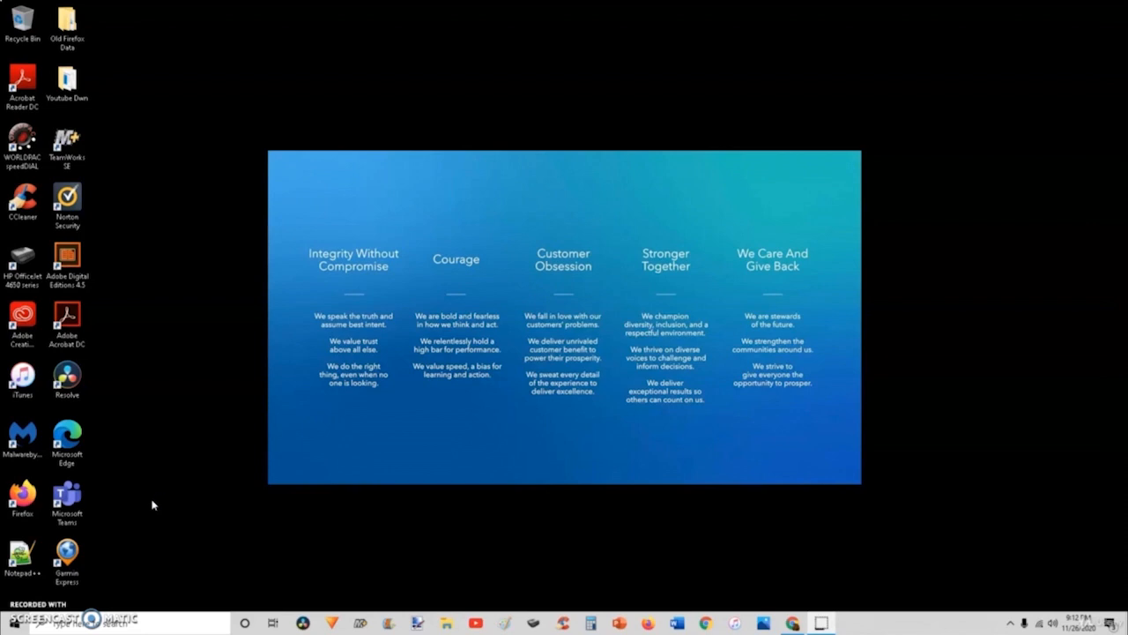
- Open the Windows Start menu from the taskbar
click(159, 523)
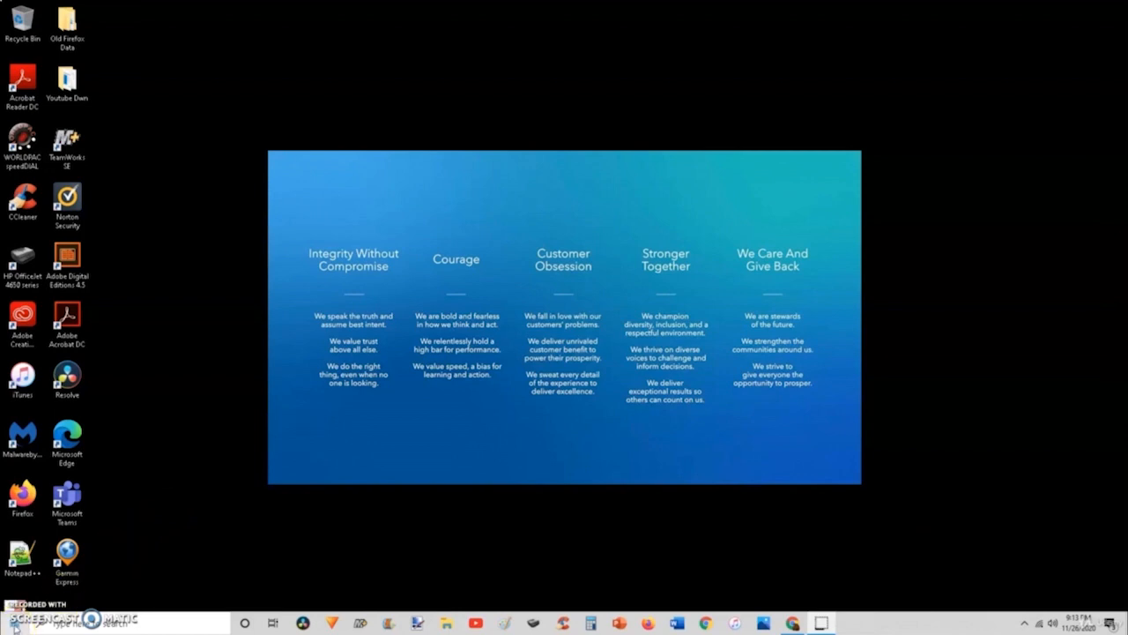
click(15, 624)
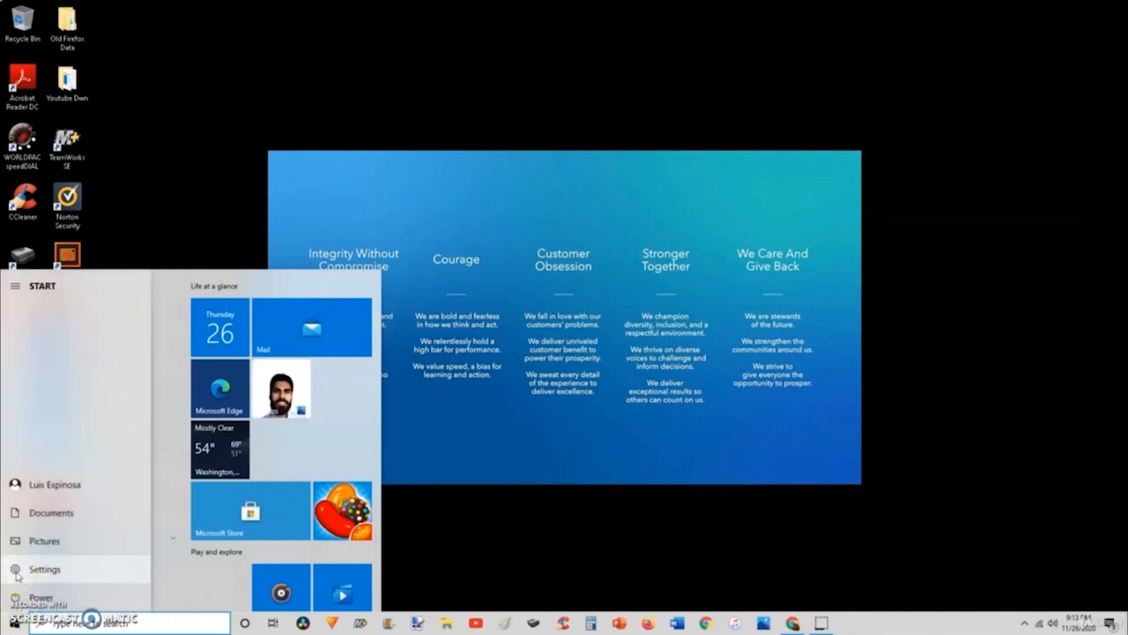
- Go from Settings through Update & Security and Windows Security to Firewall & network protection
click(15, 570)
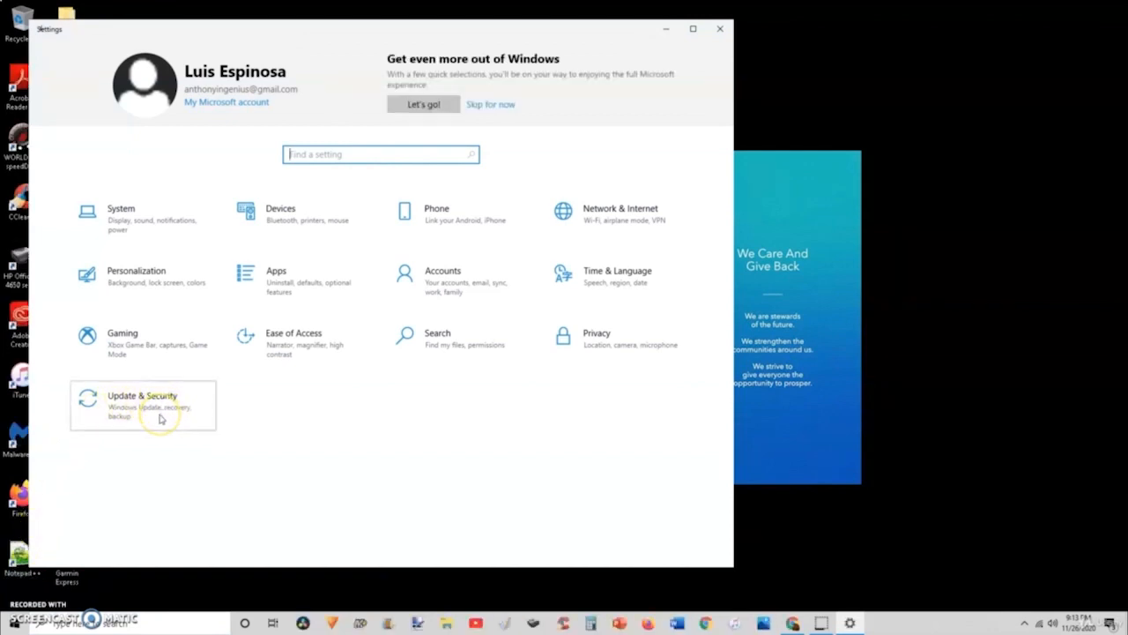
click(161, 418)
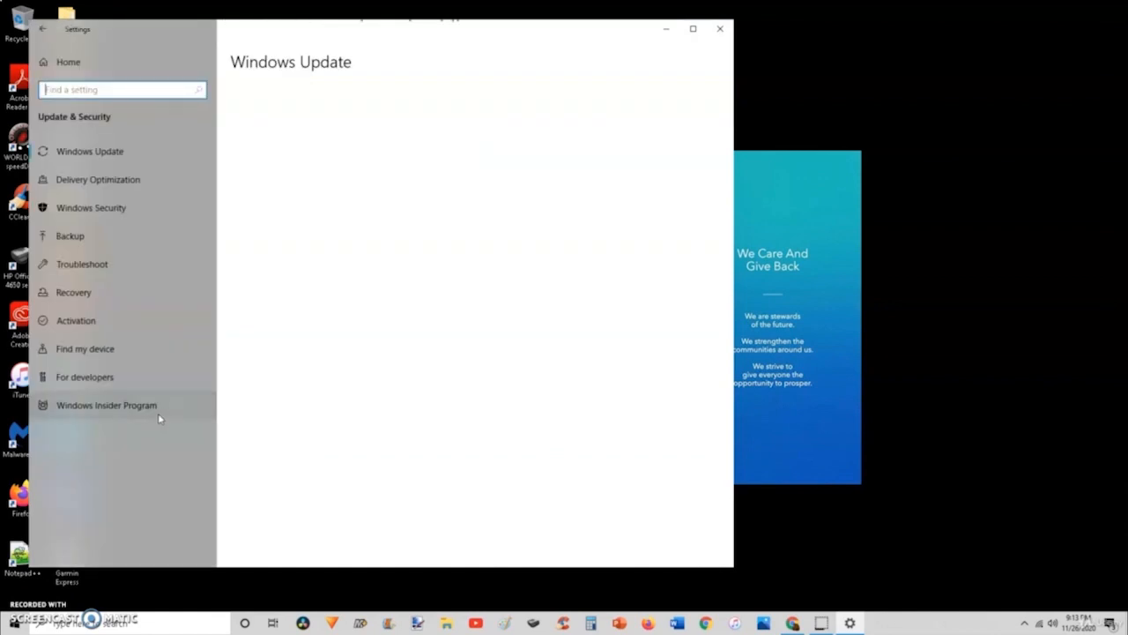
click(108, 214)
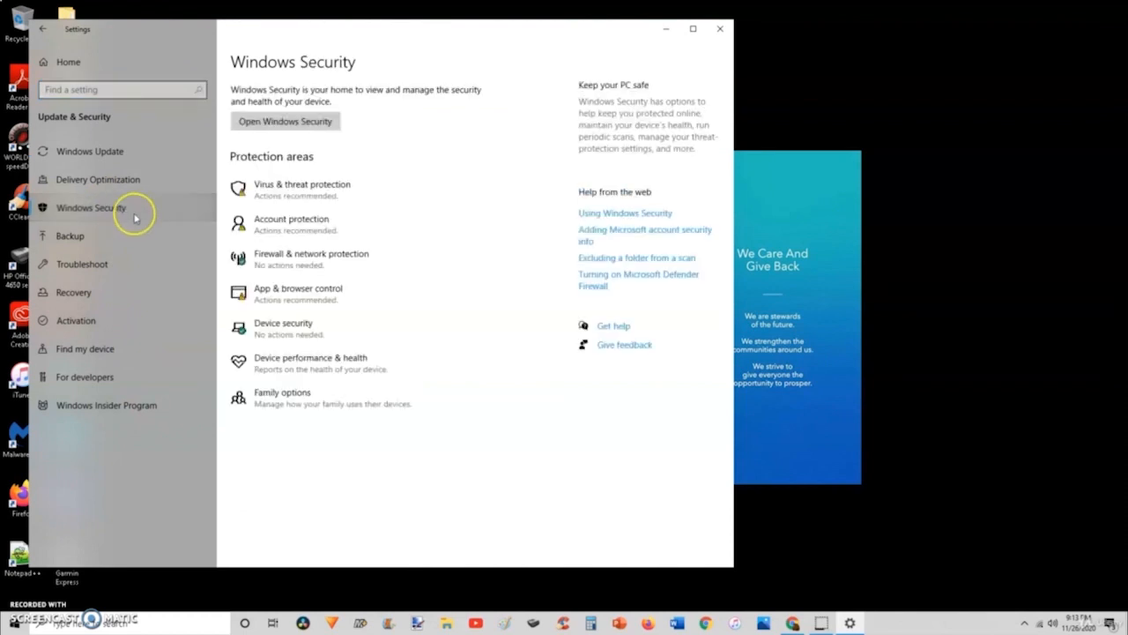
click(294, 257)
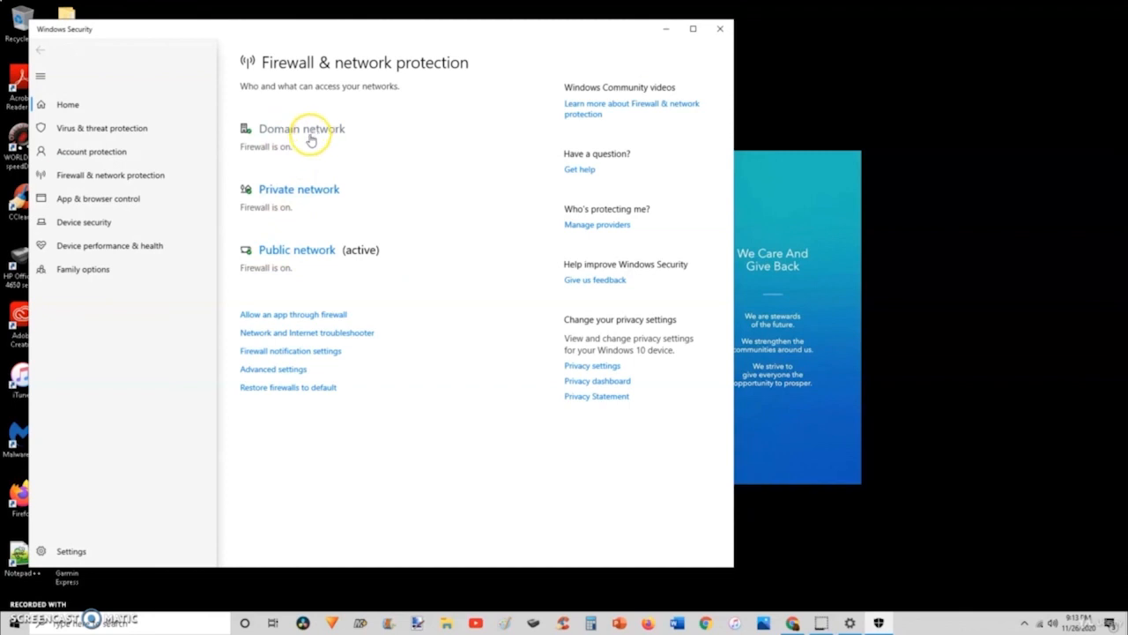
- Toggle the private network's Defender Firewall off and on, then close Windows Security and minimize Settings
click(297, 190)
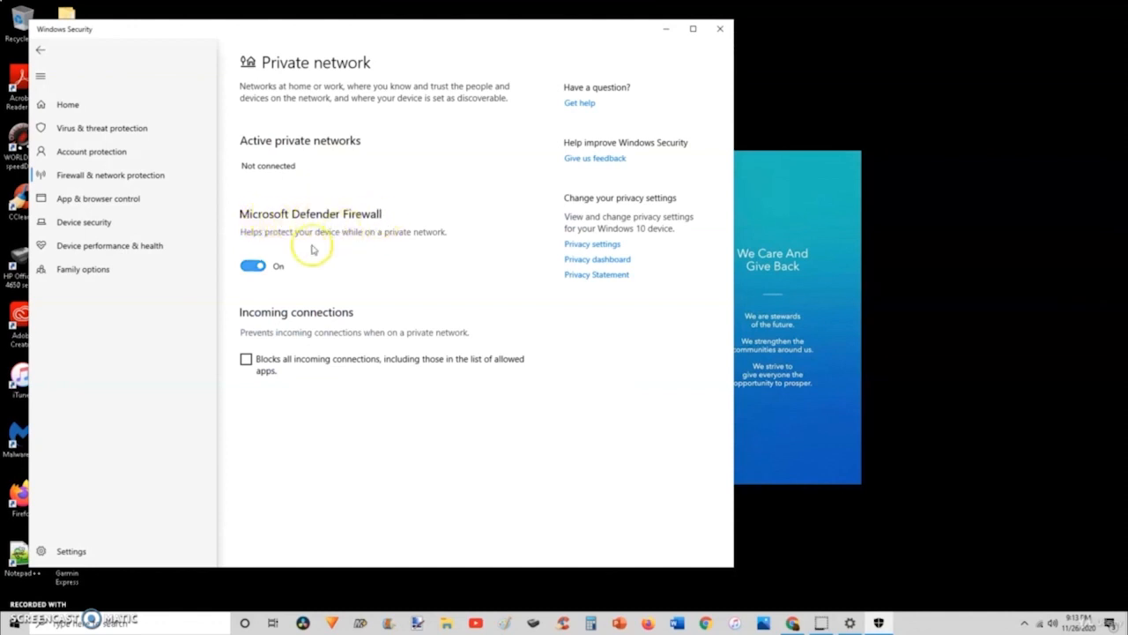
click(252, 266)
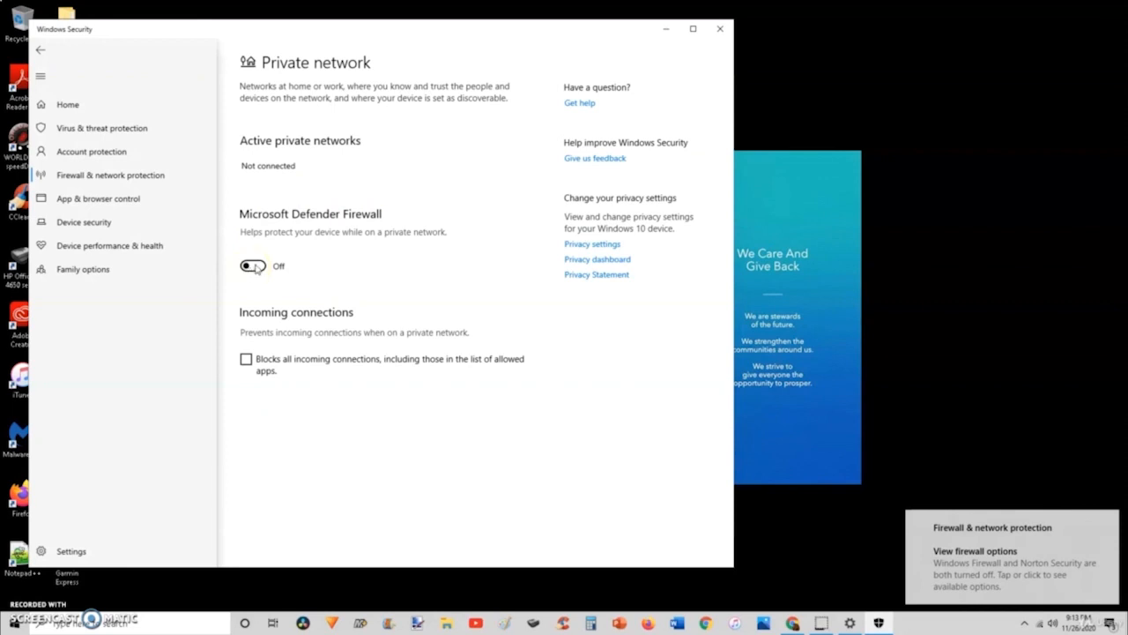
click(255, 267)
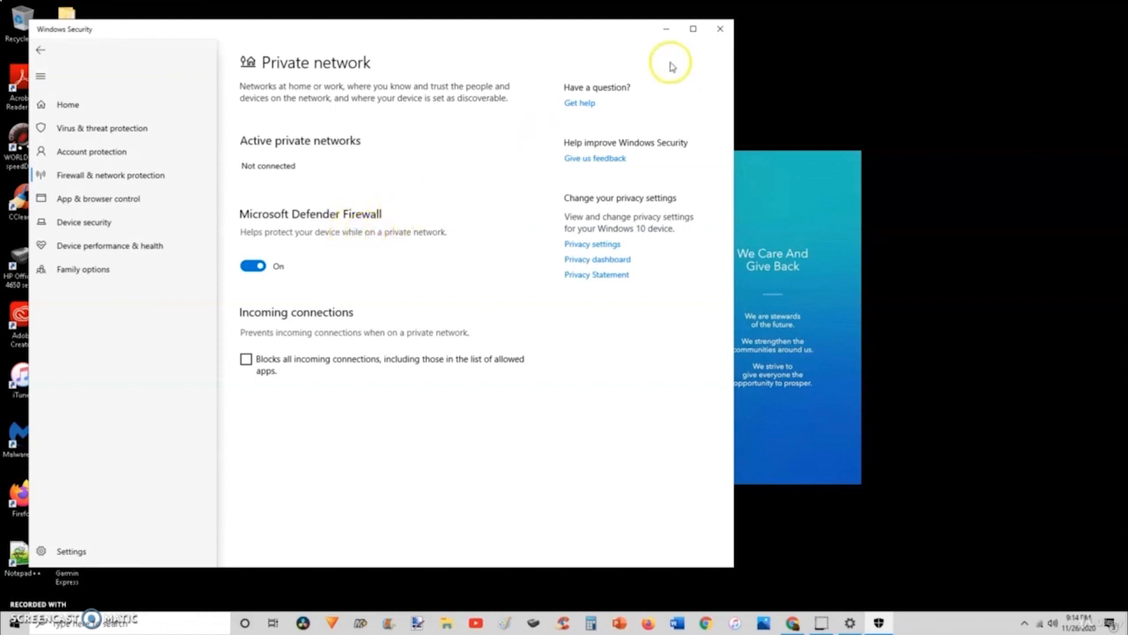
click(667, 30)
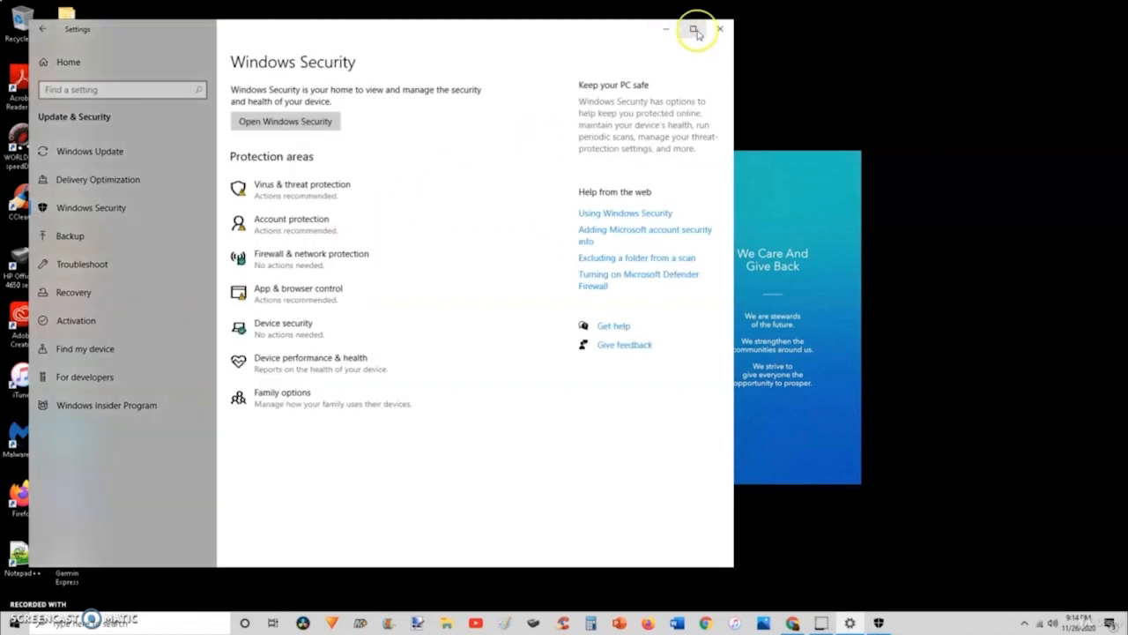
click(667, 30)
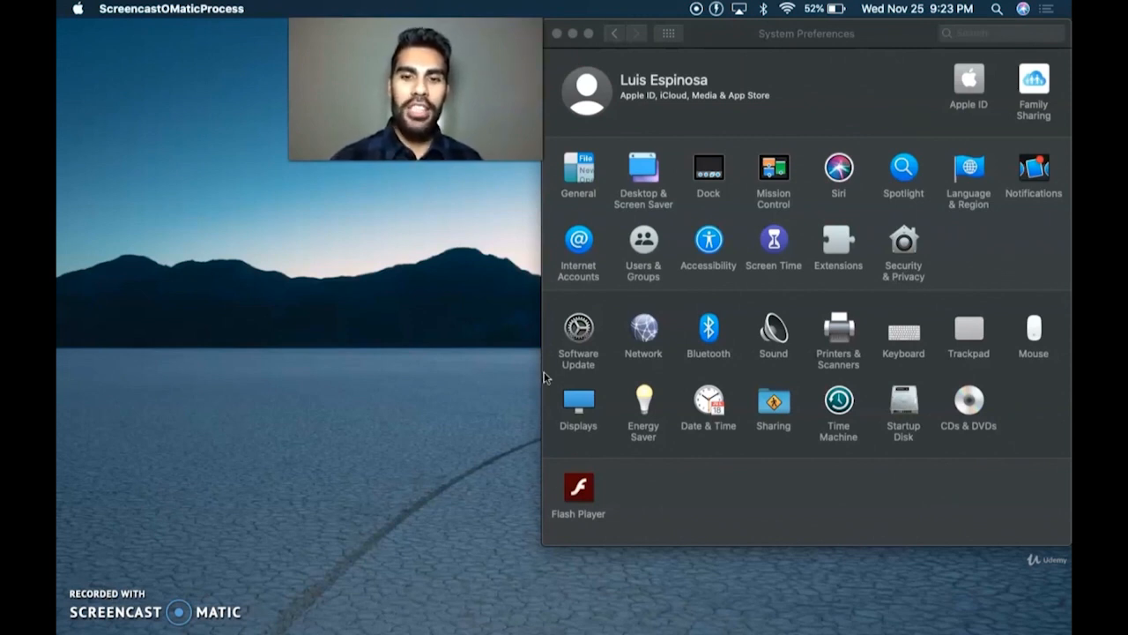
- Bring up the Dock with System Preferences, whose main window lists every preference pane
mouse_move(752, 626)
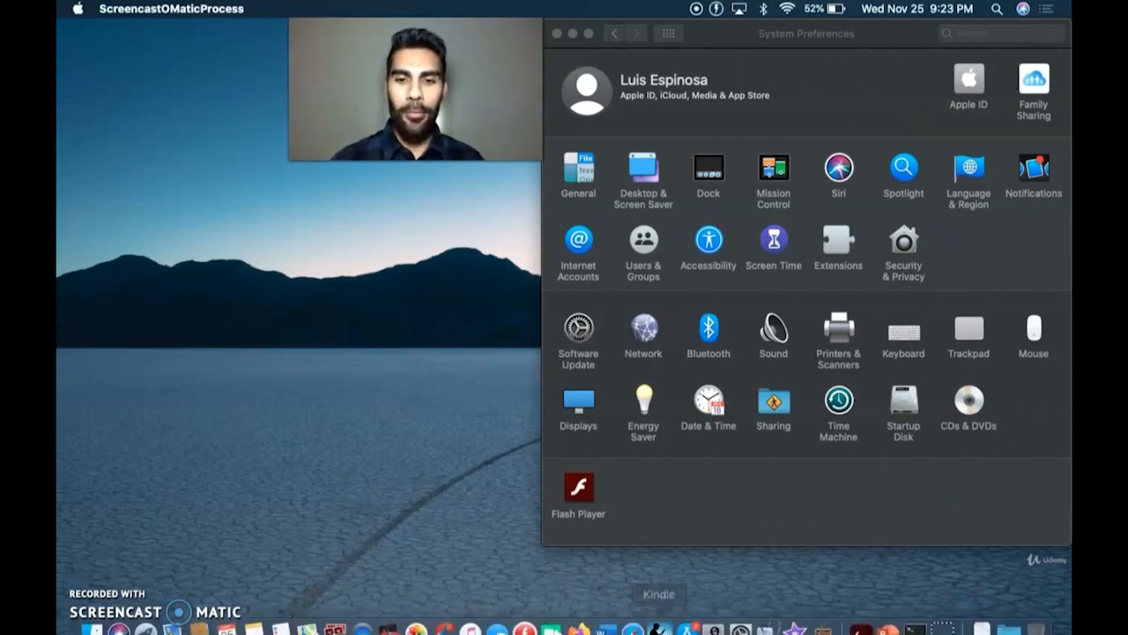
- Open Security & Privacy's FileVault tab, showing encryption on for disk "2" with a recovery key
click(745, 618)
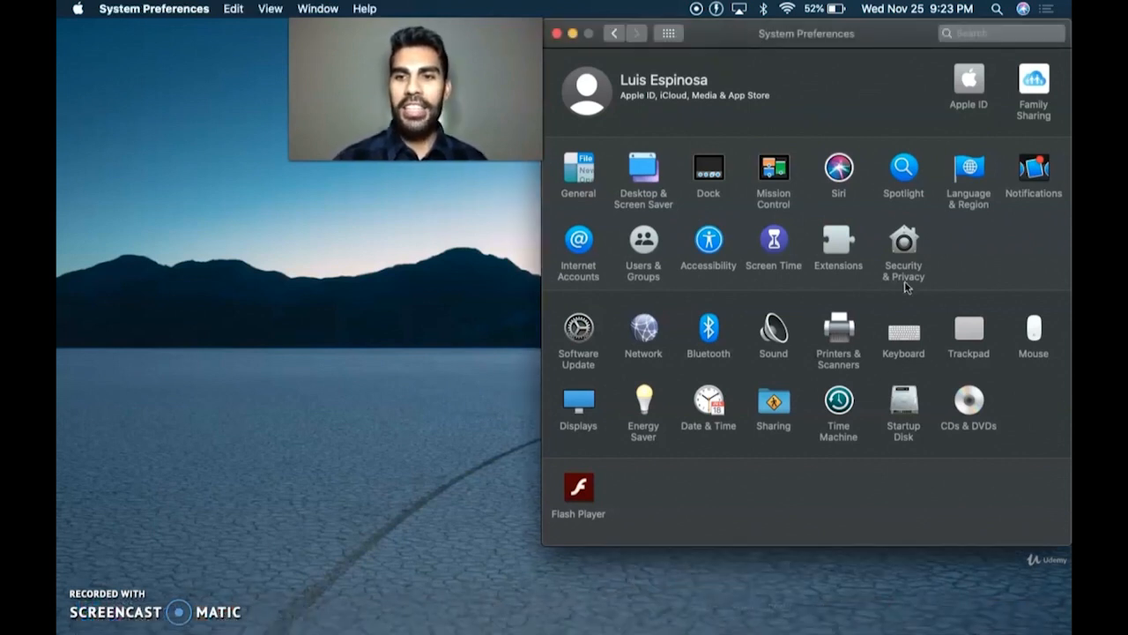
click(906, 244)
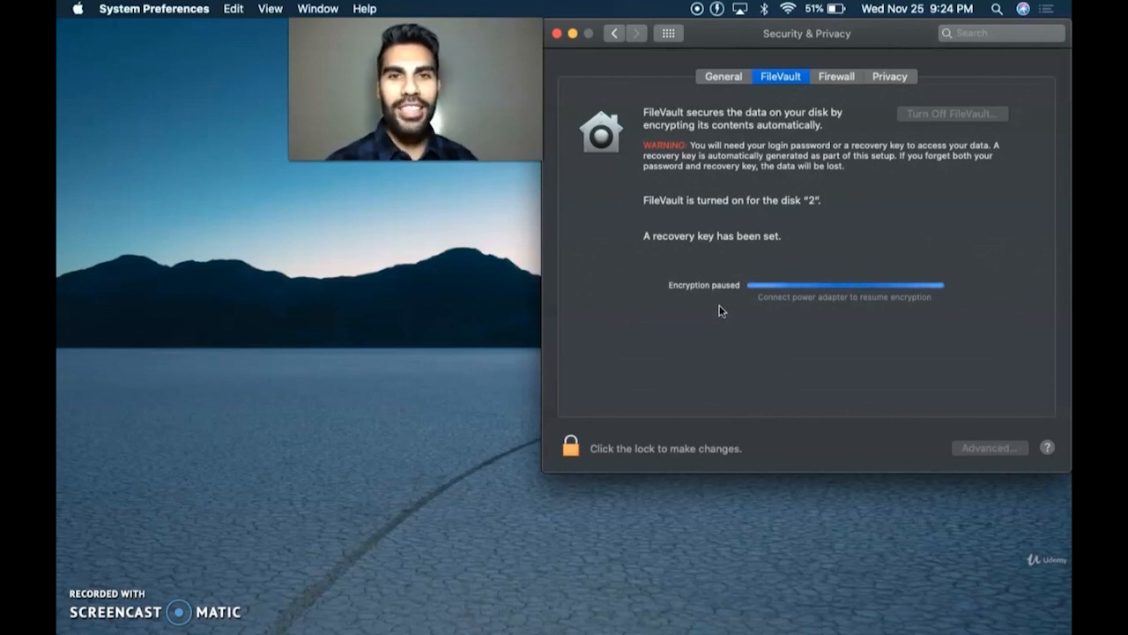
- Switch from System Preferences to the Windows desktop showing the company values slide
click(86, 603)
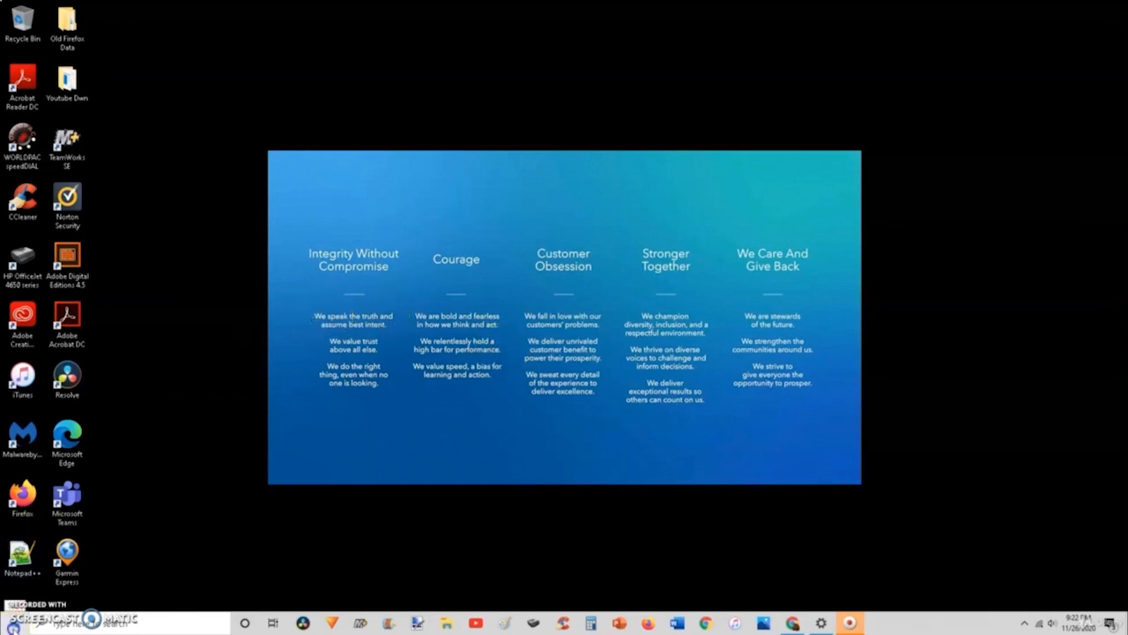
- Open Windows Settings from the Start menu to the Windows Update page with two pending cumulative updates
click(13, 627)
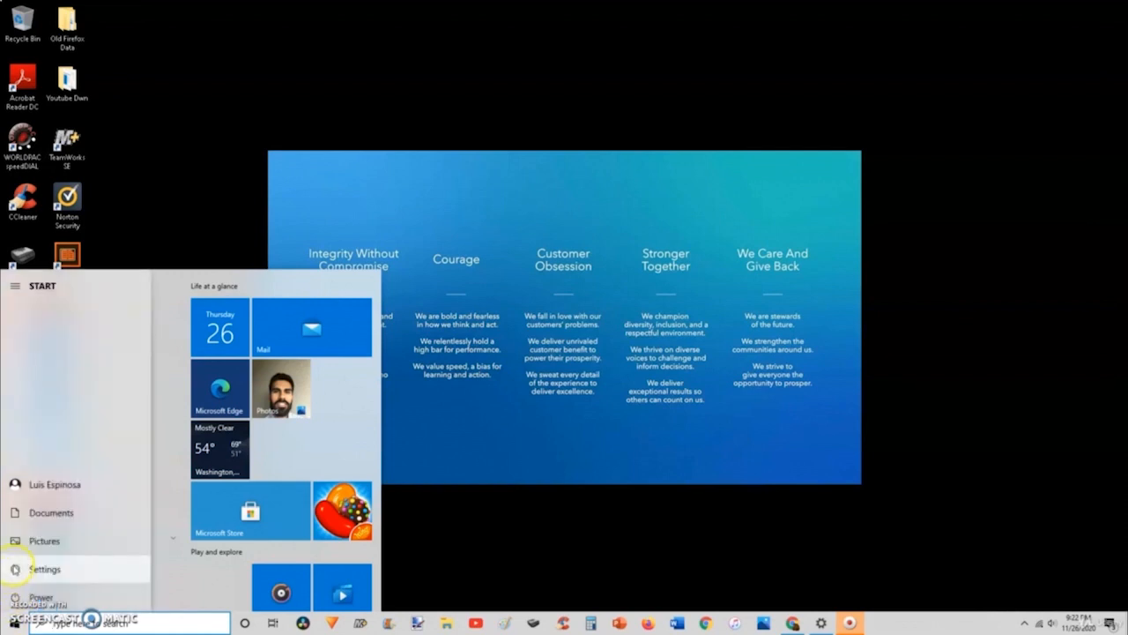
click(15, 568)
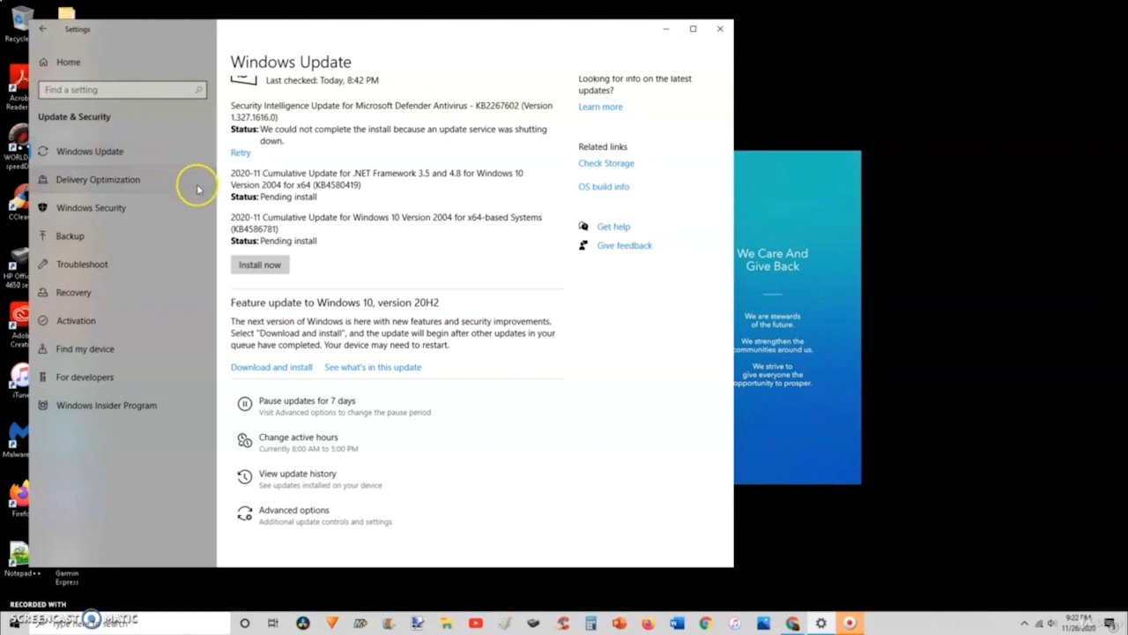
scroll(320, 223, up, 1)
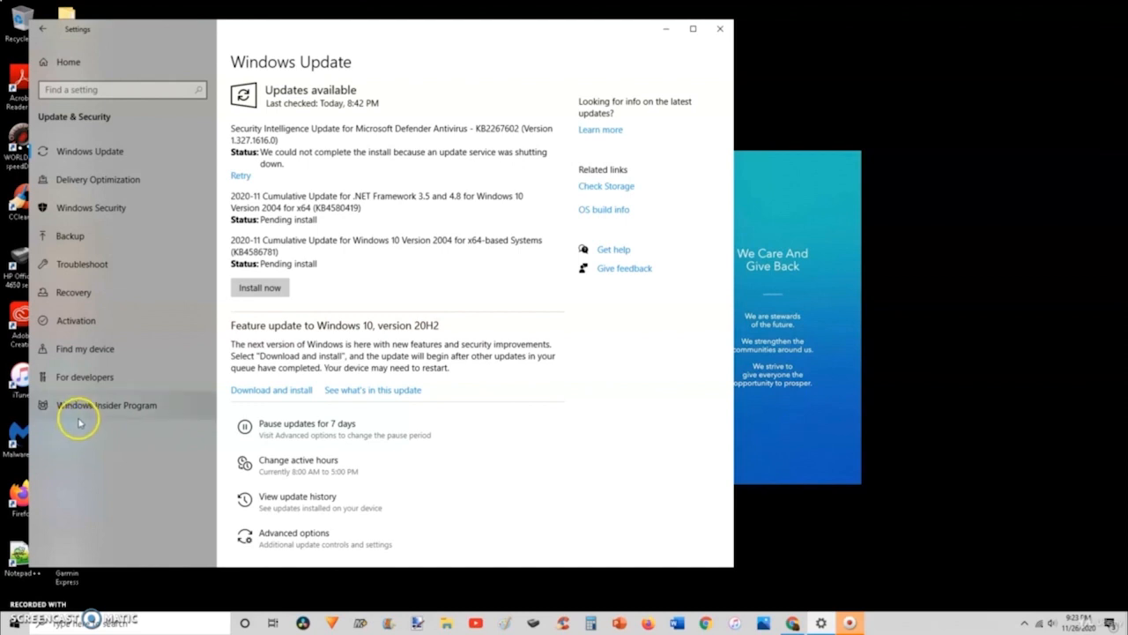
- Review Device security in Windows Security (Secure boot on), then close Windows Security and Settings
click(90, 208)
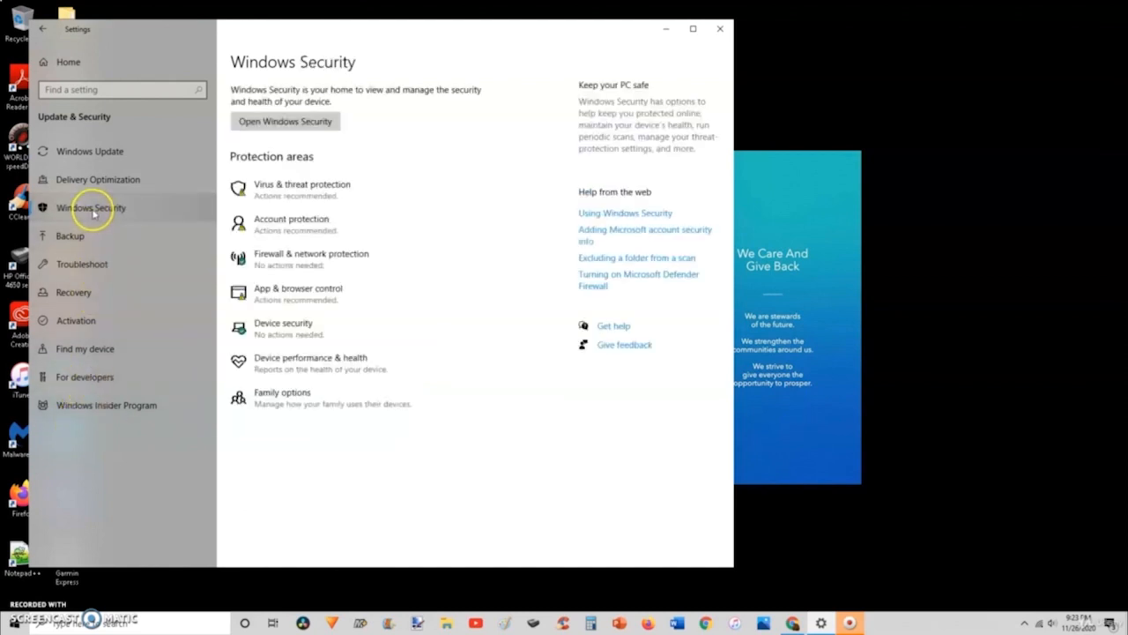
click(317, 326)
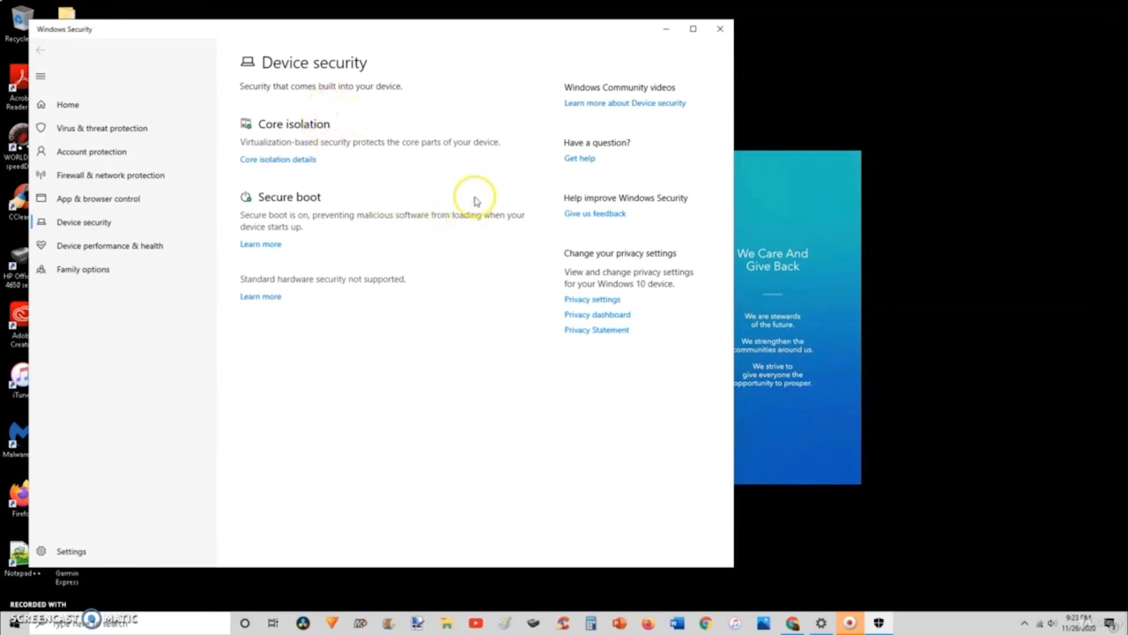
click(720, 29)
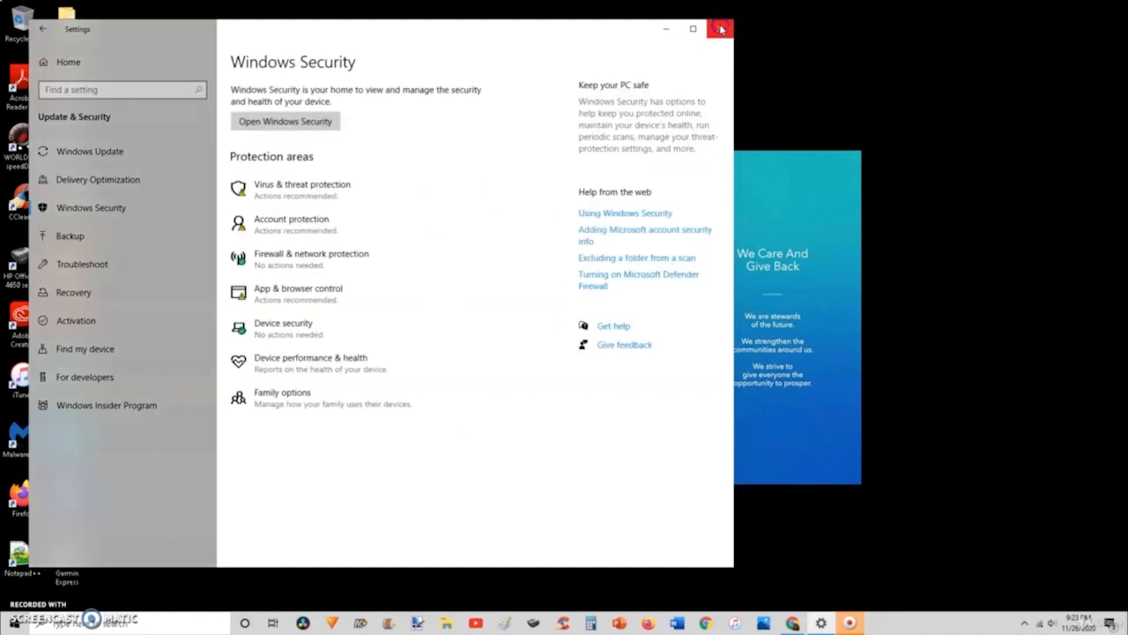
click(720, 29)
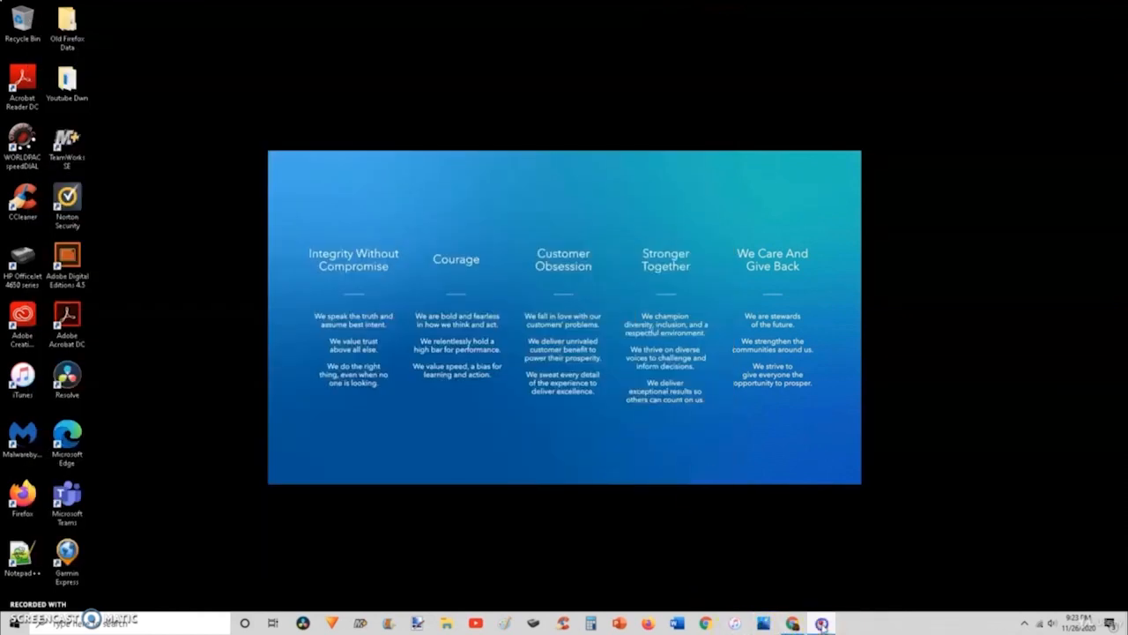
- Open Apple's Encrypting Your App's Files article and scroll through the Overview to the data protection levels
click(821, 624)
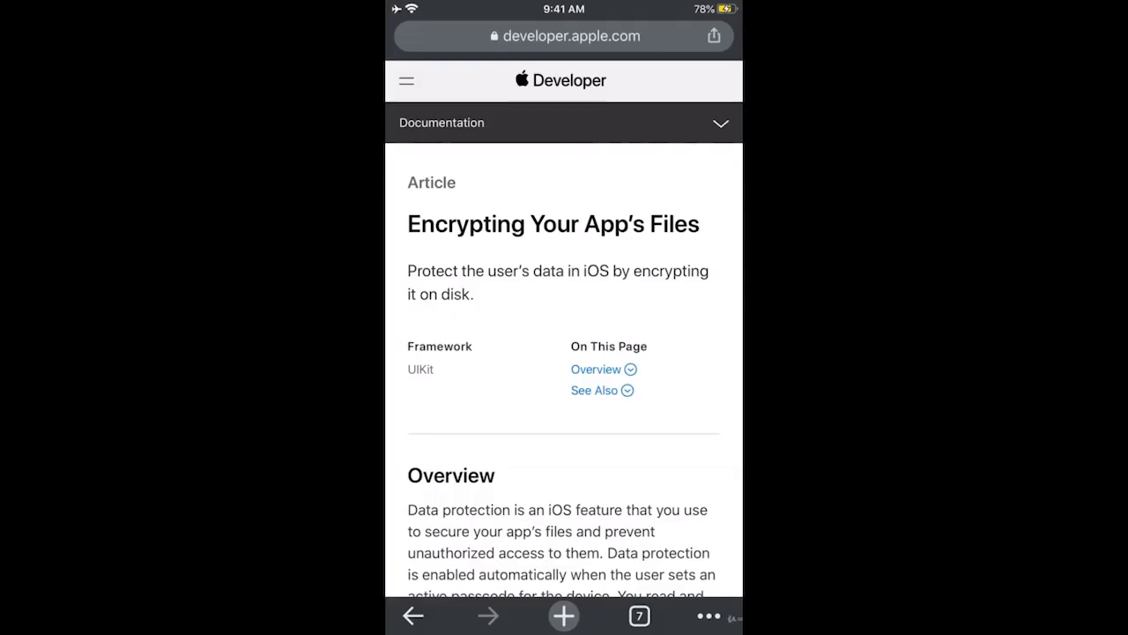
scroll(564, 353, down, 3)
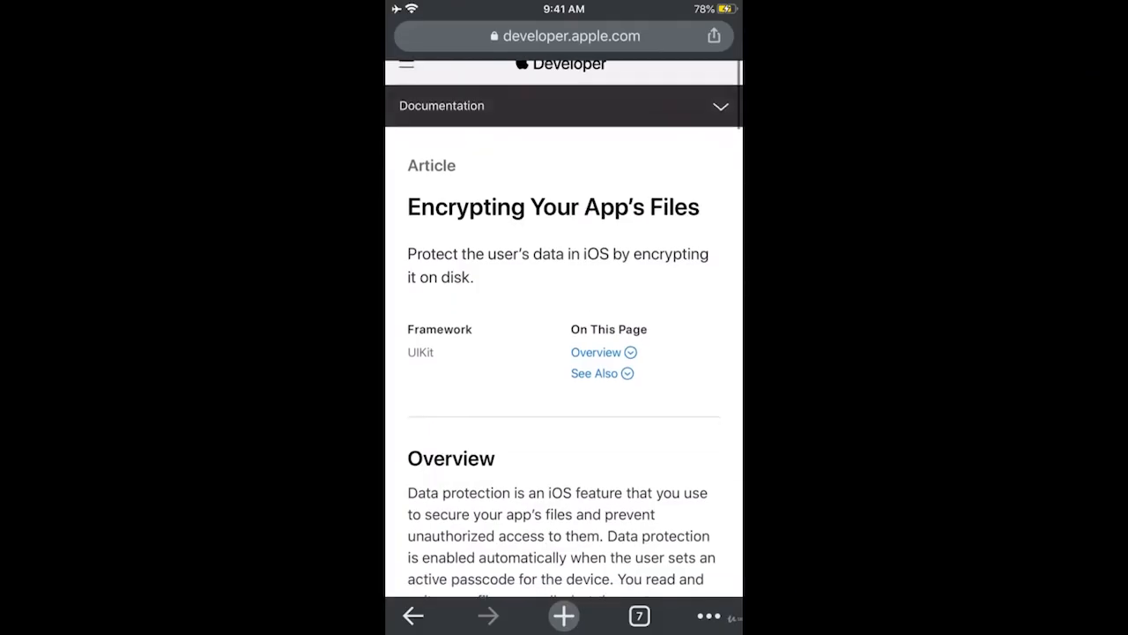
scroll(564, 353, down, 1)
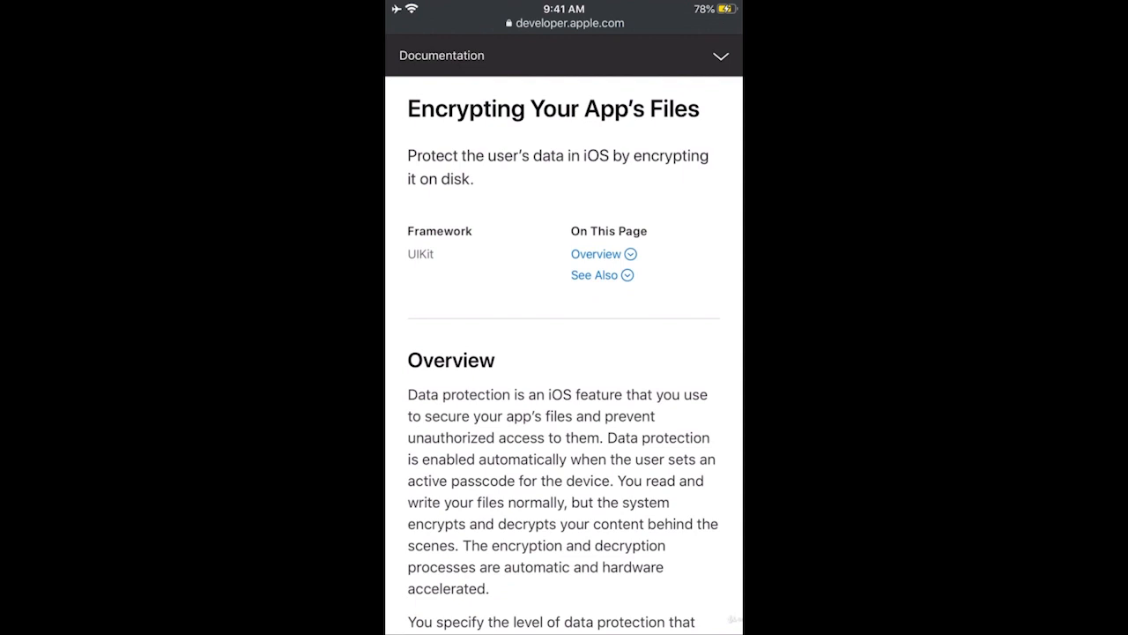
scroll(564, 353, down, 5)
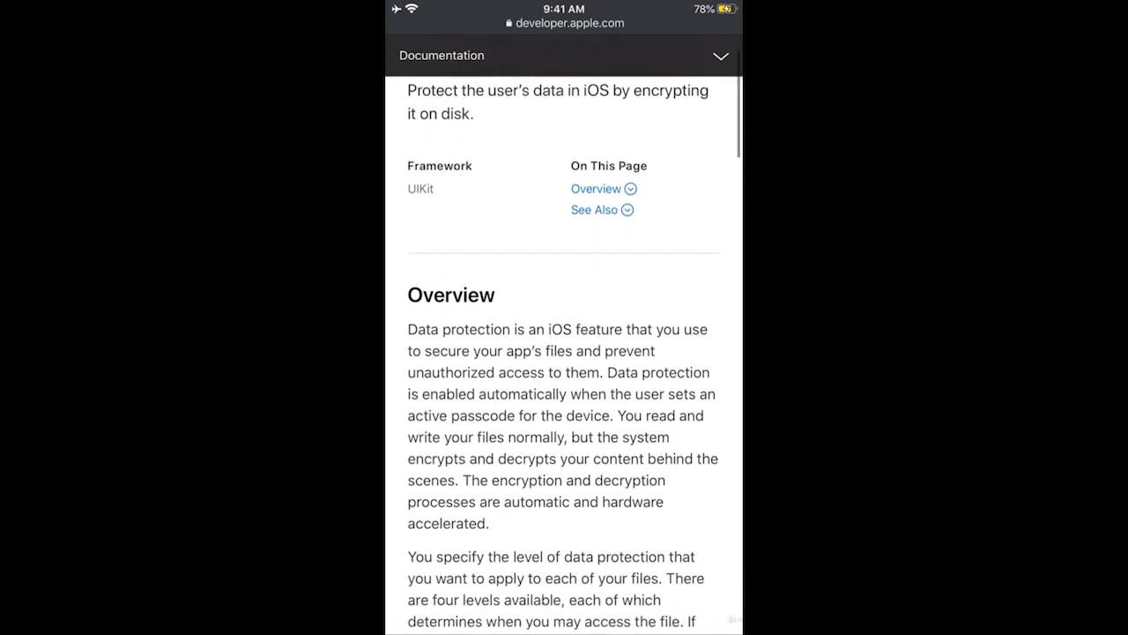
scroll(564, 352, down, 3)
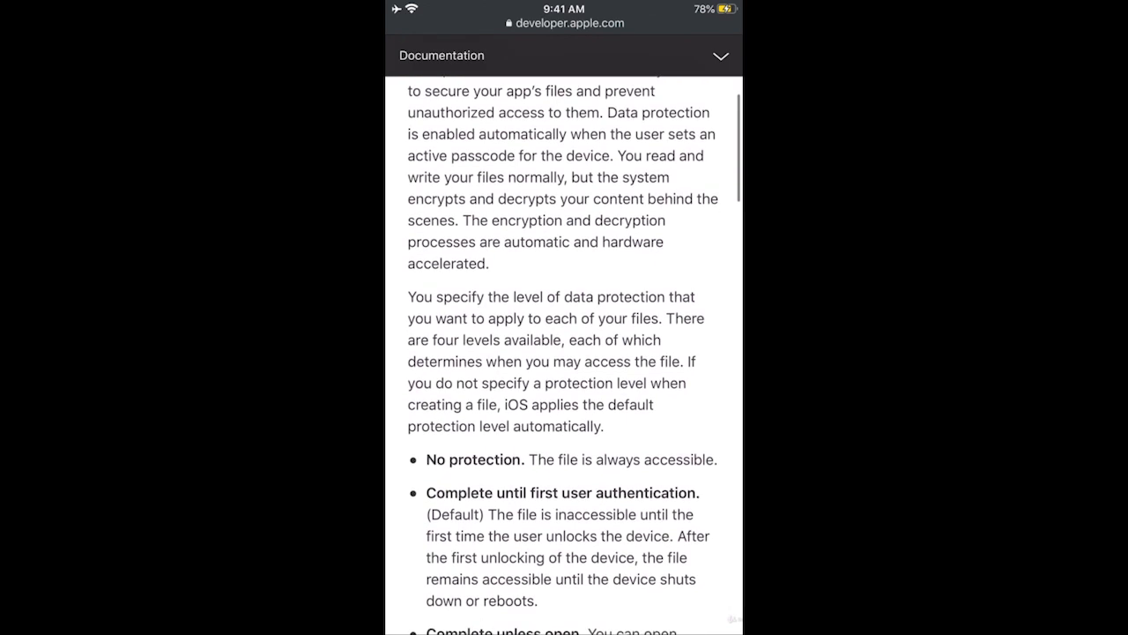
scroll(564, 353, down, 1)
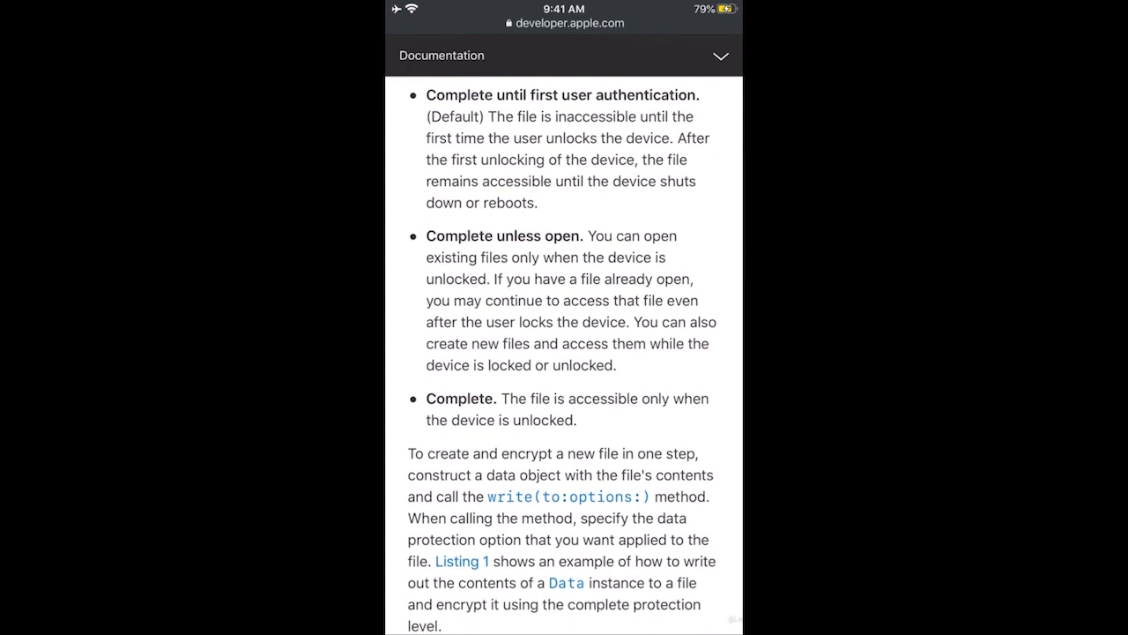
- Read through the file protection levels, from No protection to Complete
scroll(564, 353, down, 1)
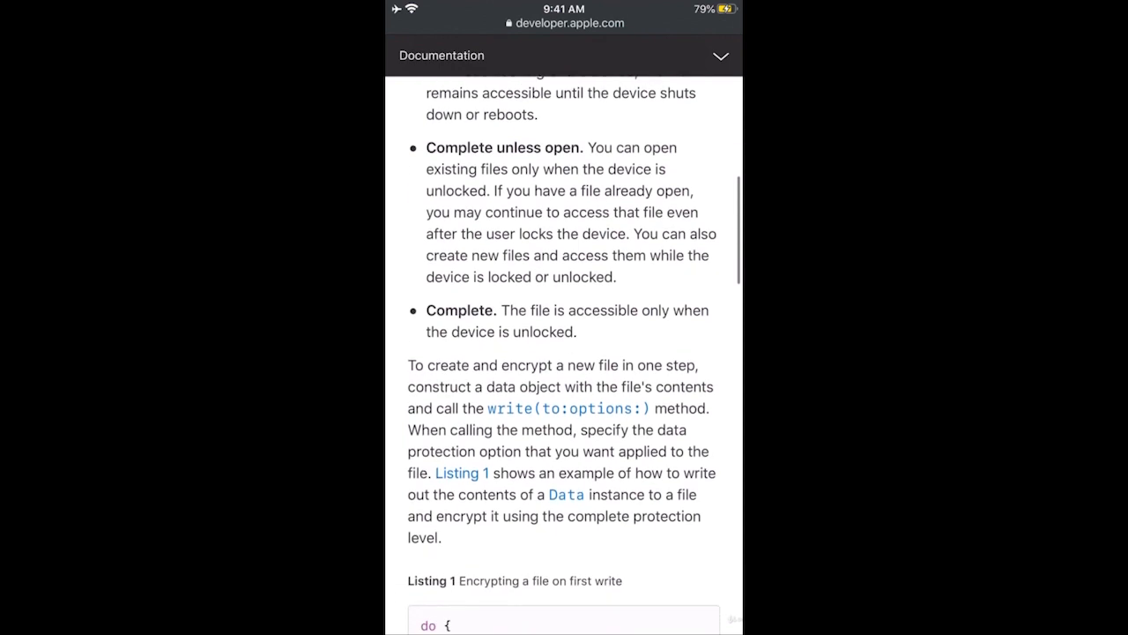
scroll(564, 353, down, 2)
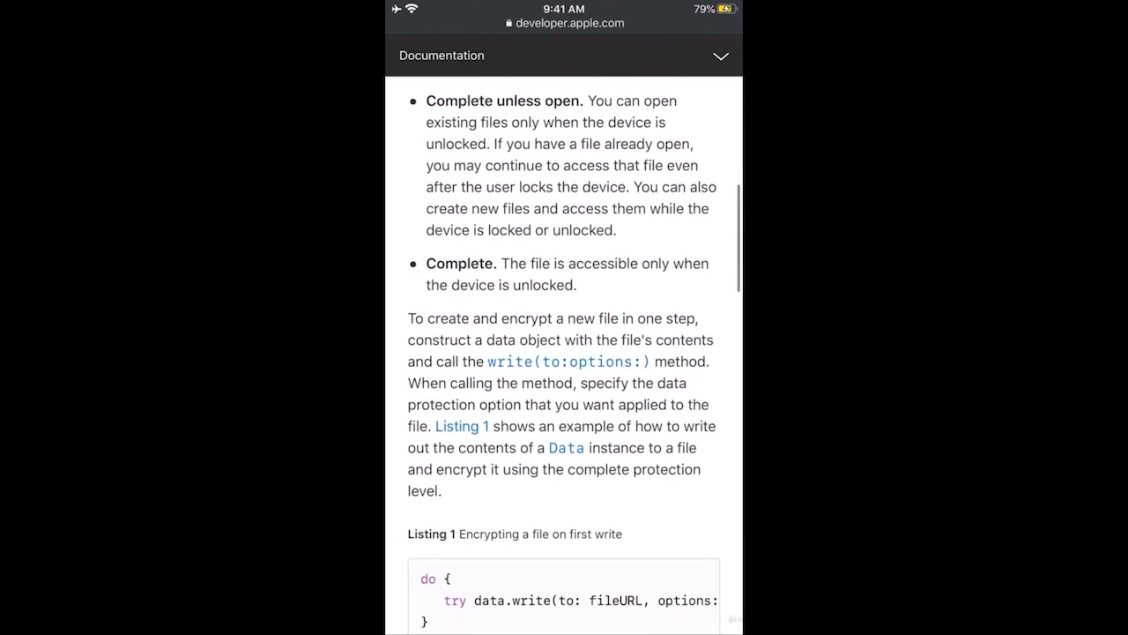
scroll(564, 352, down, 3)
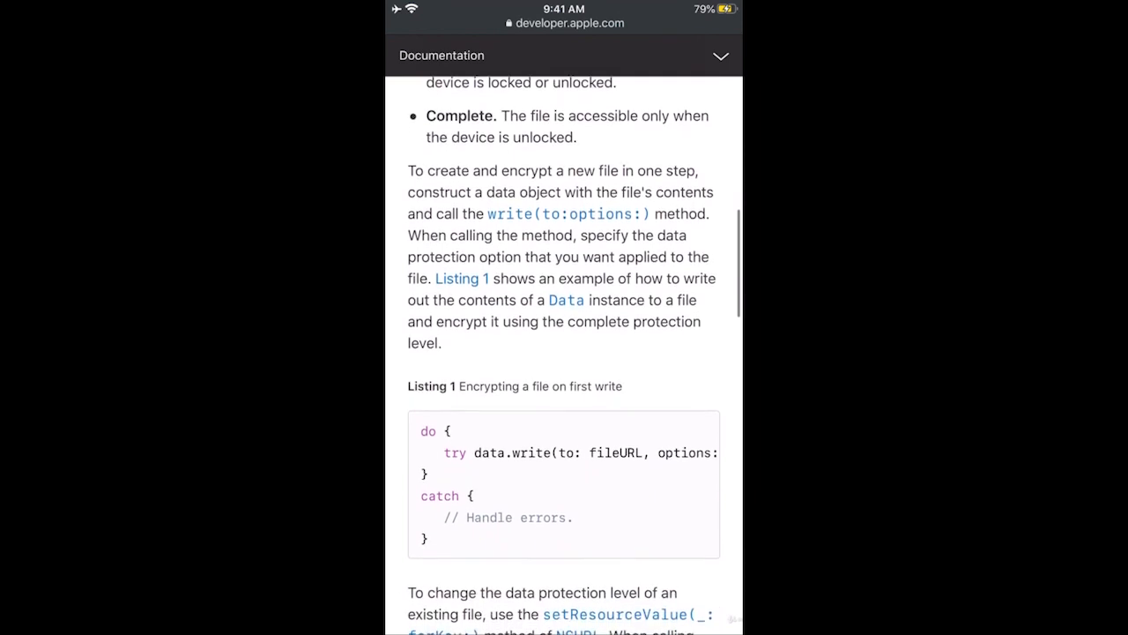
scroll(564, 352, up, 4)
scroll(564, 353, up, 5)
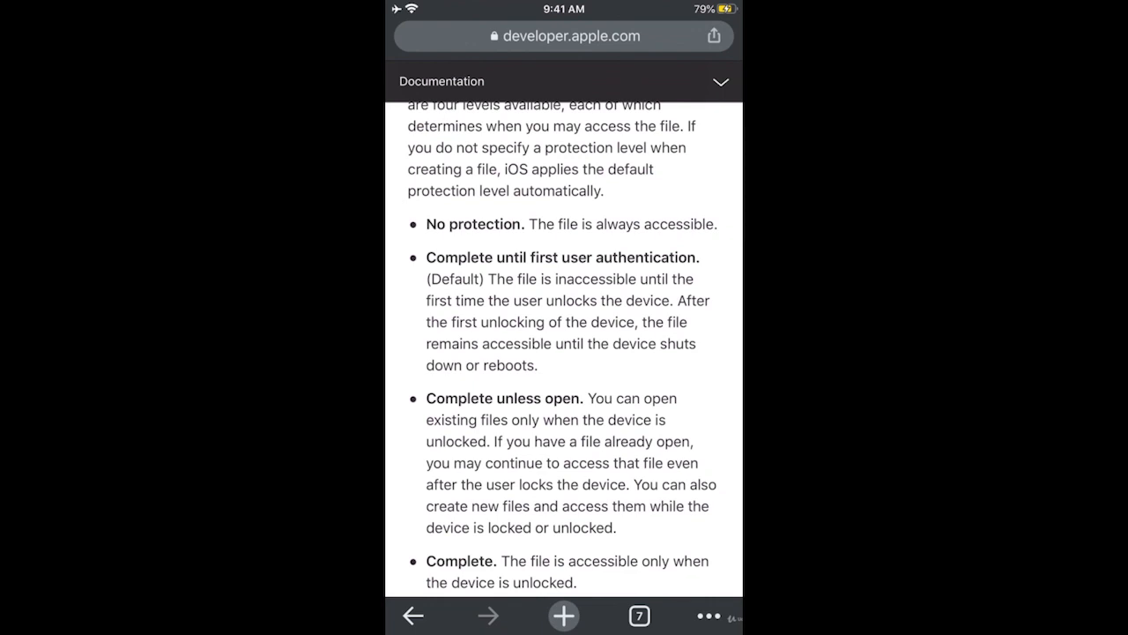
scroll(564, 353, down, 3)
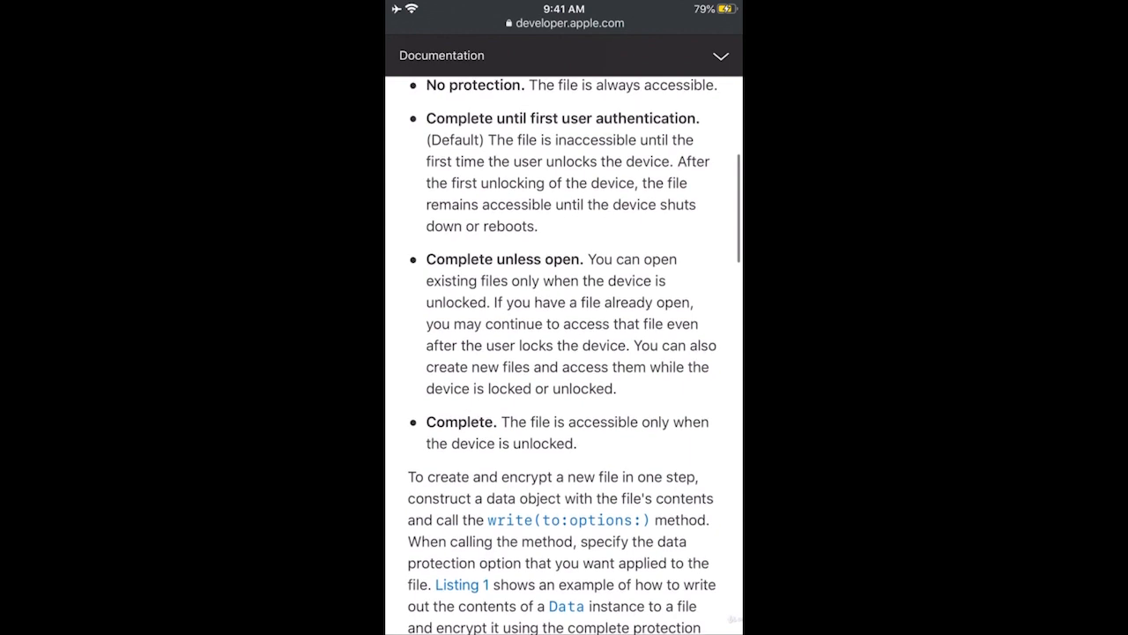
scroll(564, 353, up, 2)
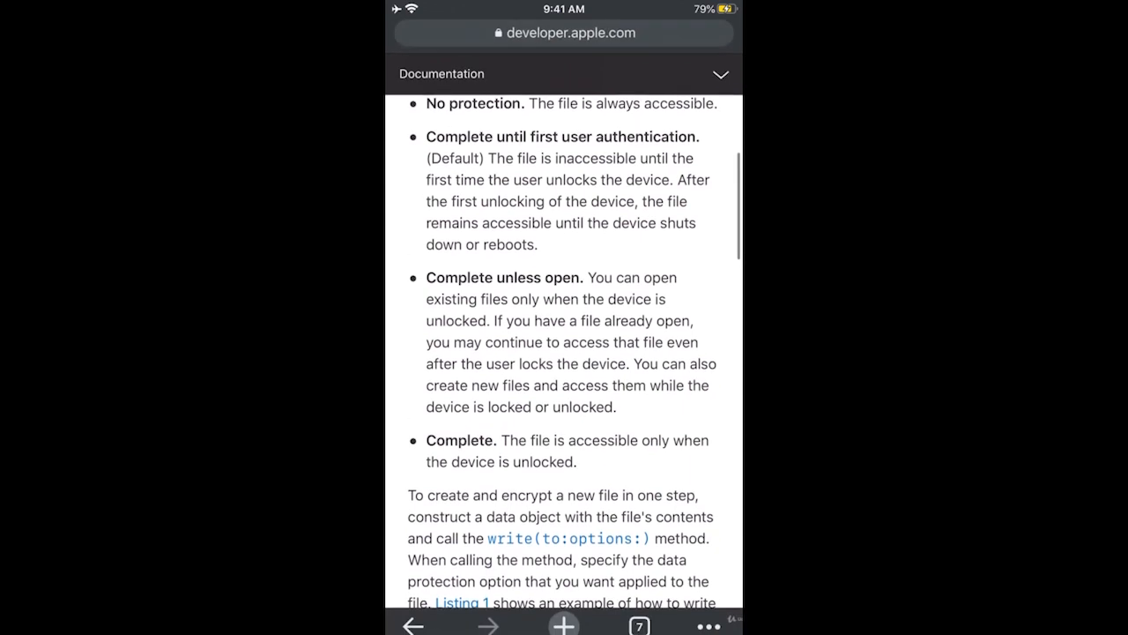
scroll(564, 353, down, 1)
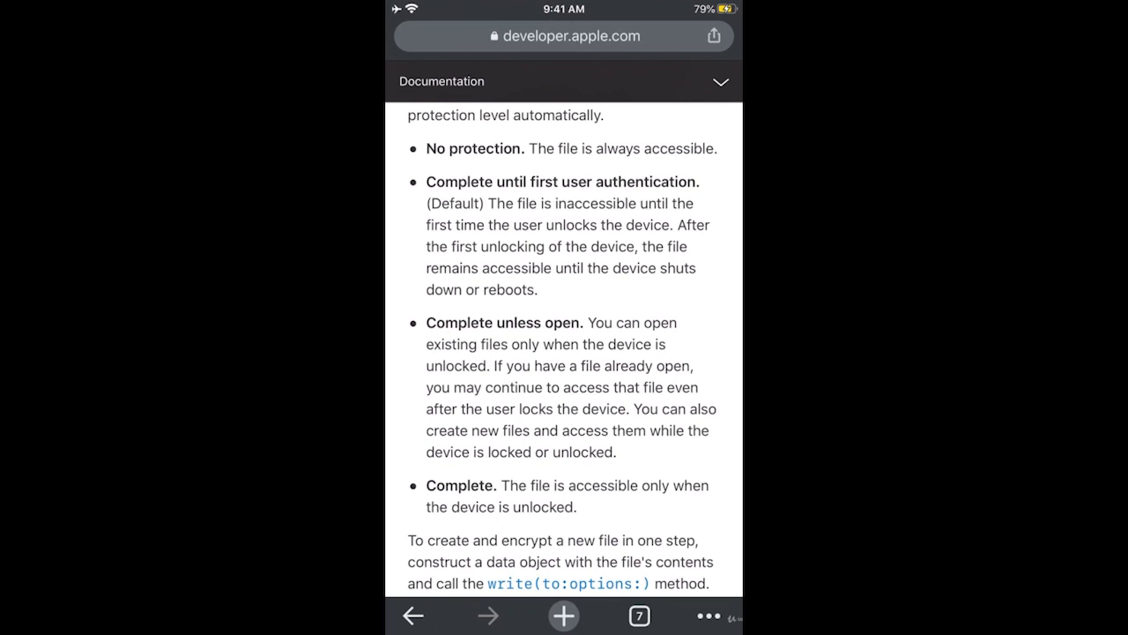
- Scroll past the Listing 1 encryption example, then return to the iPhone home screen
scroll(564, 352, down, 2)
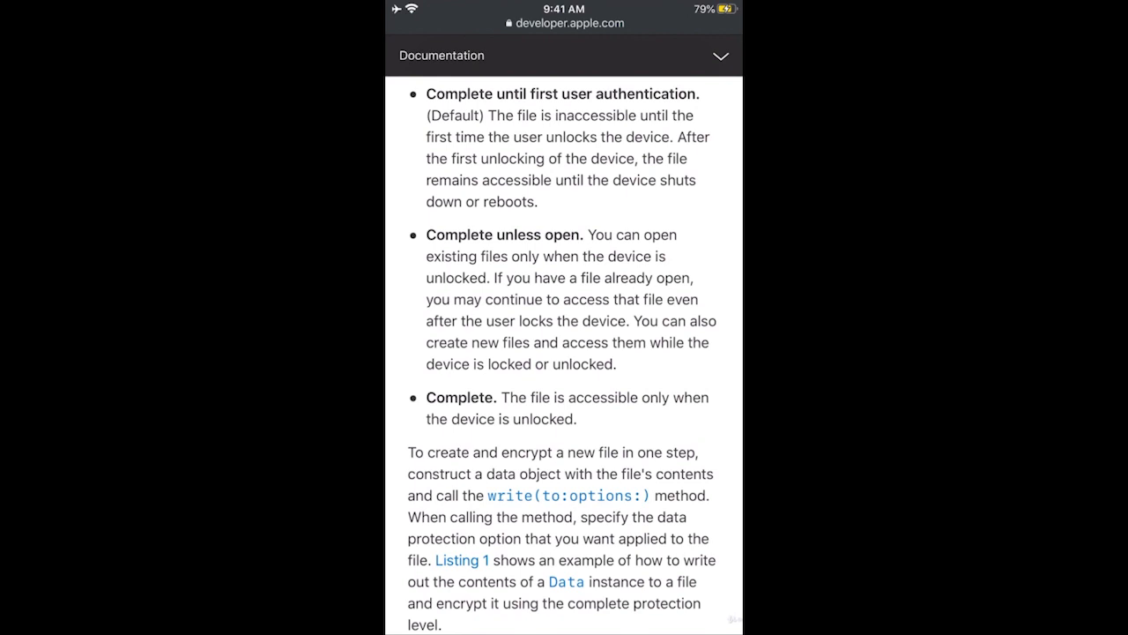
scroll(564, 352, down, 3)
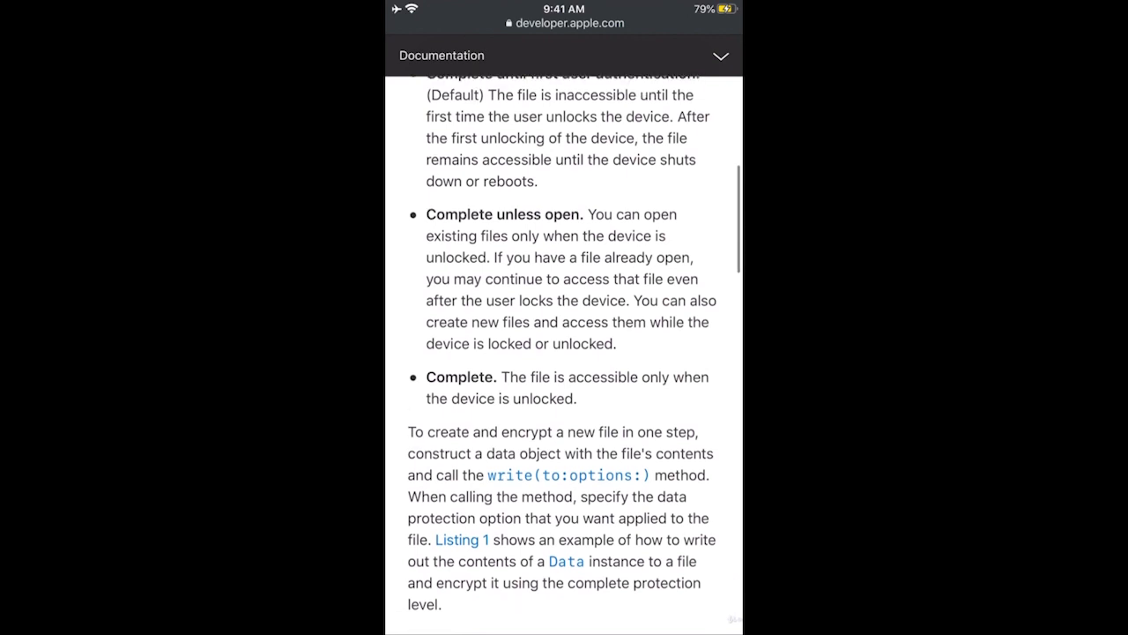
scroll(564, 352, down, 1)
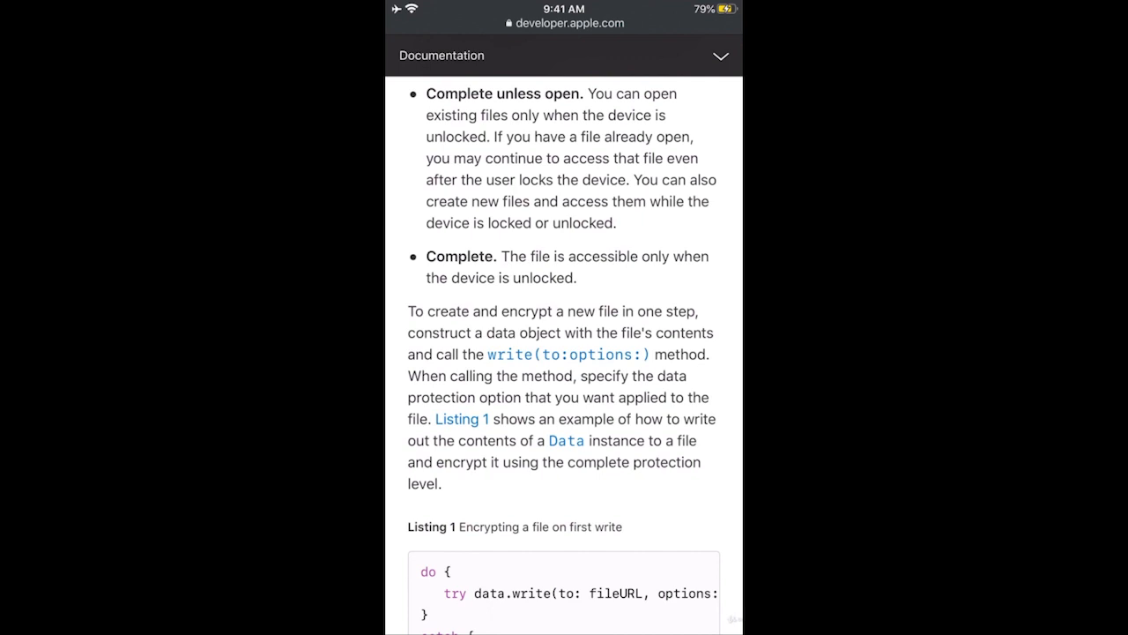
scroll(564, 352, down, 1)
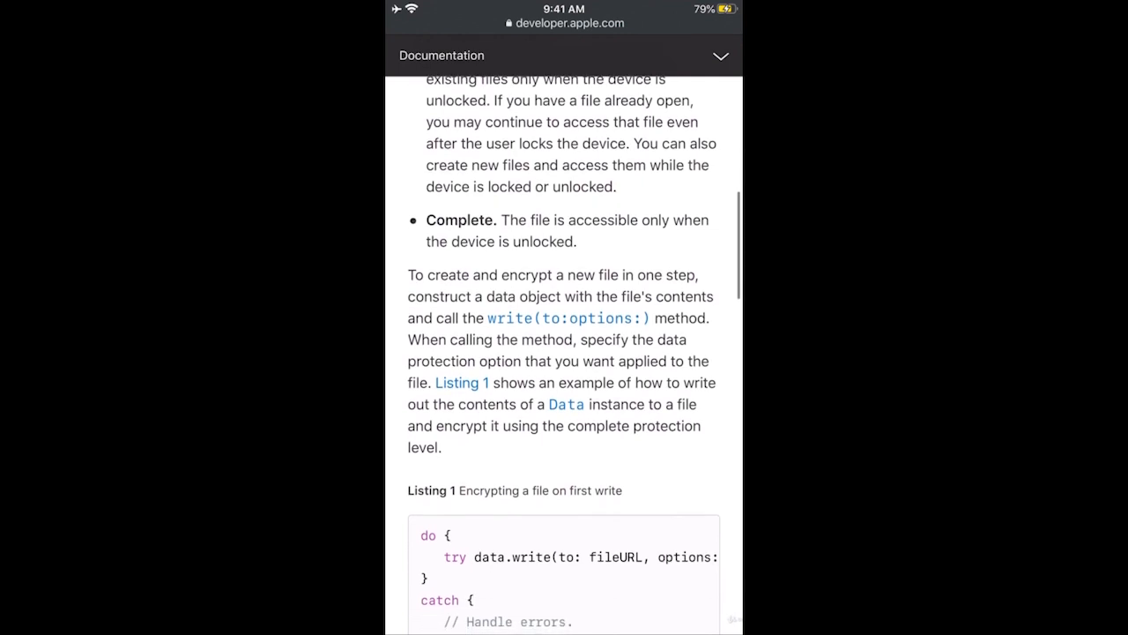
scroll(564, 352, down, 1)
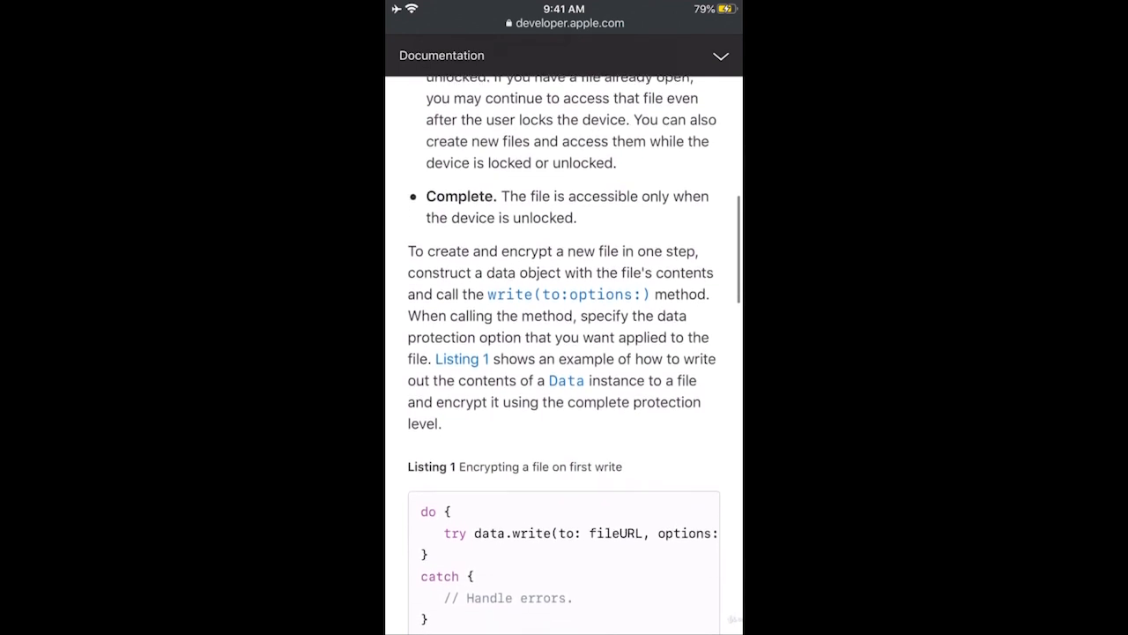
scroll(564, 352, down, 1)
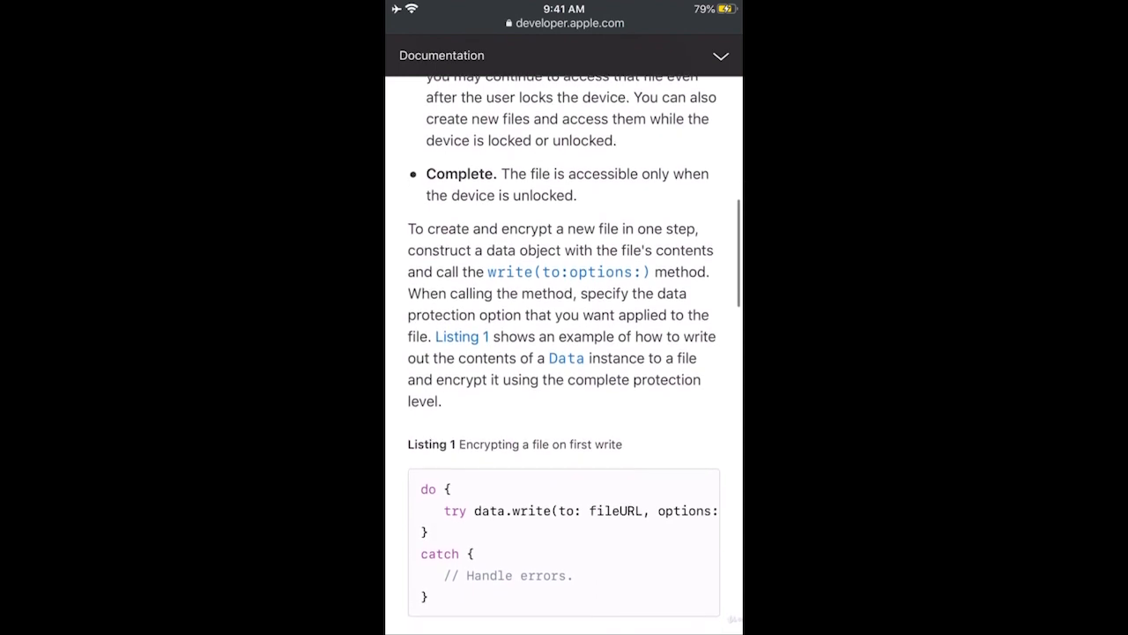
scroll(564, 352, down, 1)
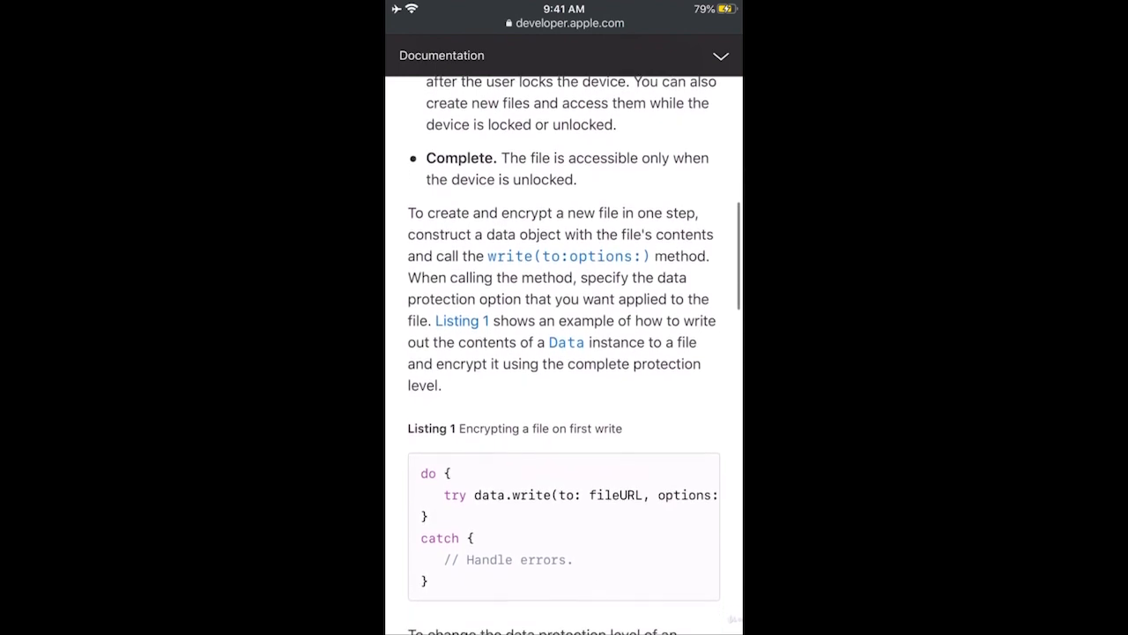
scroll(564, 353, down, 1)
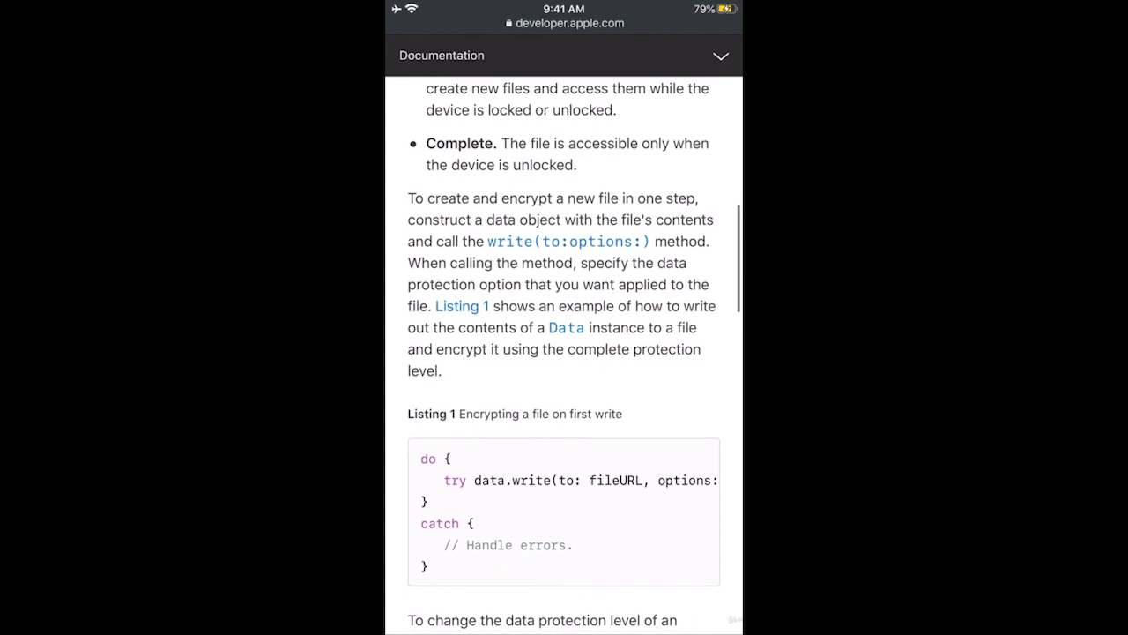
scroll(564, 353, down, 1)
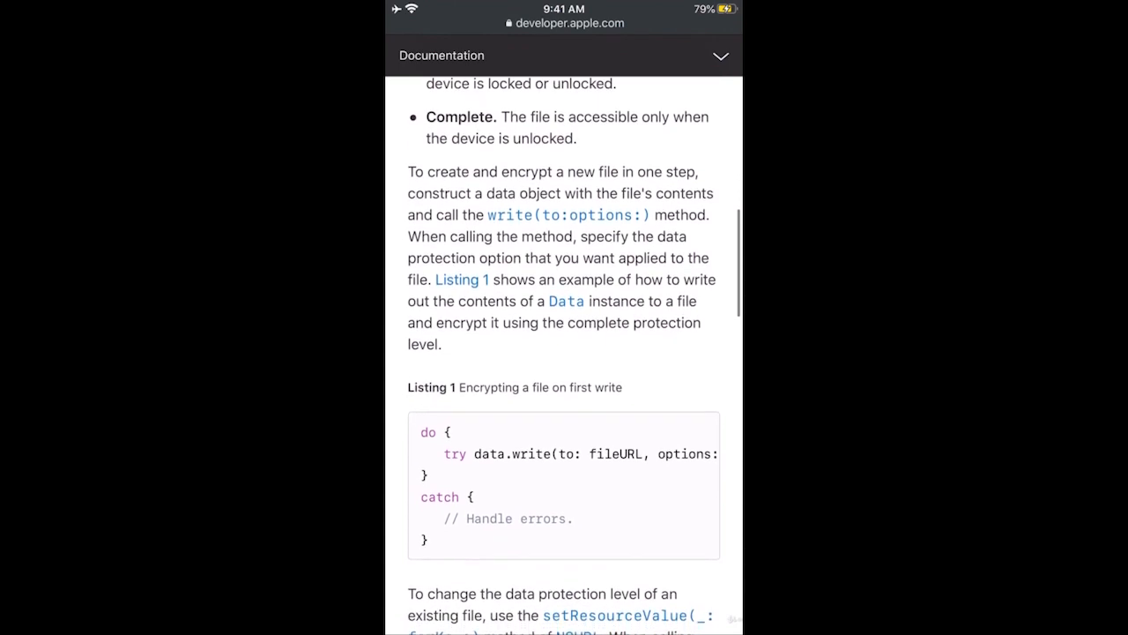
scroll(564, 352, down, 1)
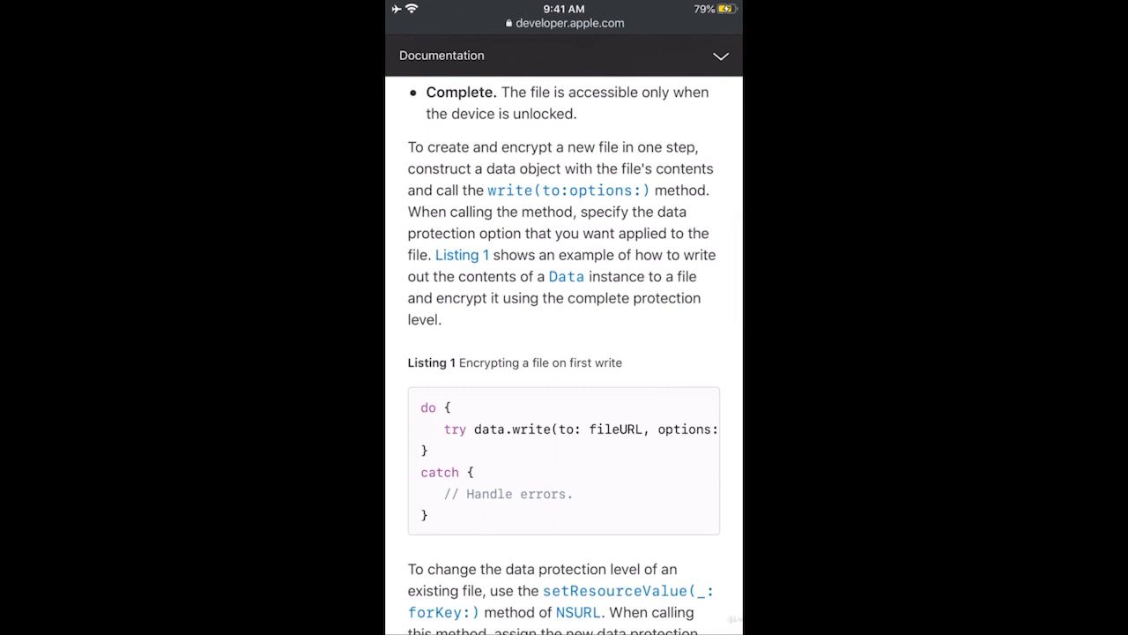
key(Home)
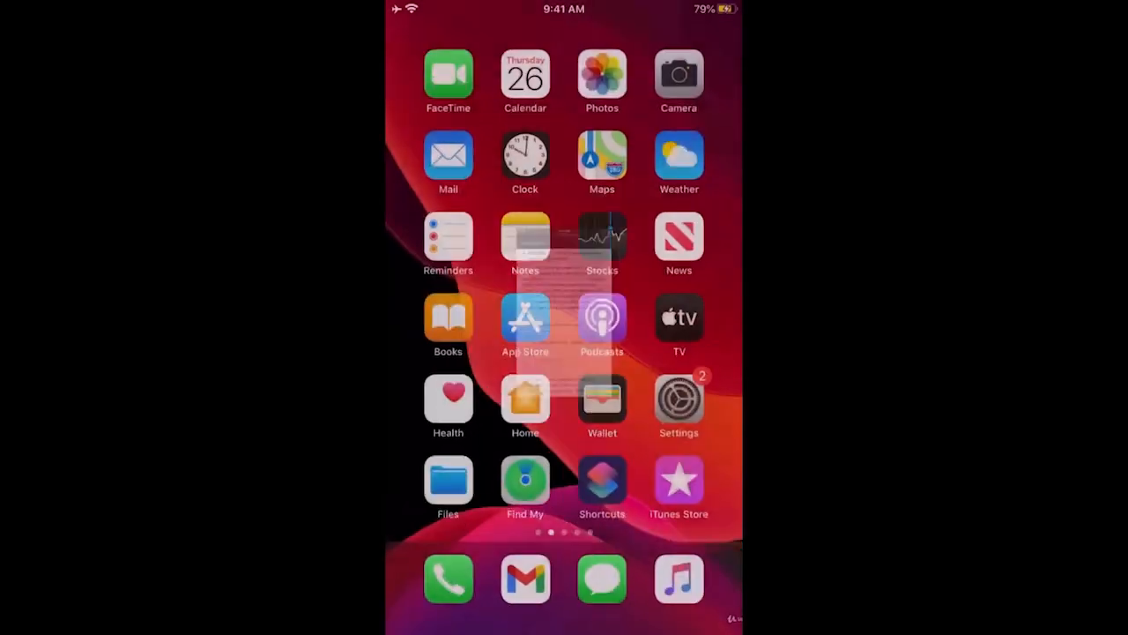
- Open Touch ID & Passcode in iOS Settings, unlocking it with the six-digit device passcode
click(683, 401)
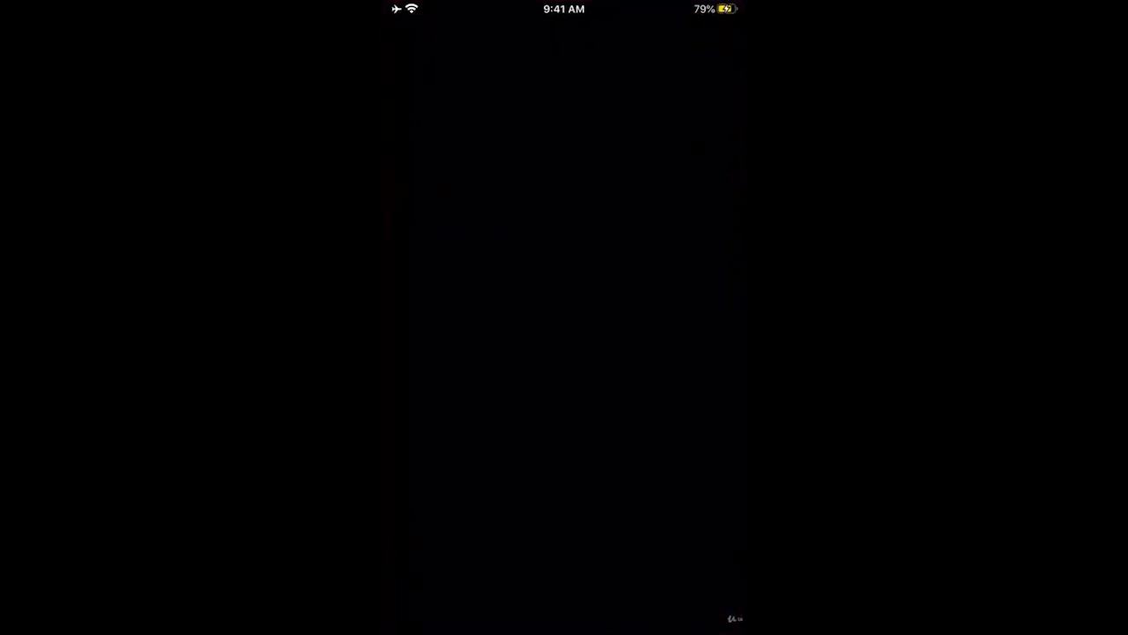
scroll(564, 353, down, 5)
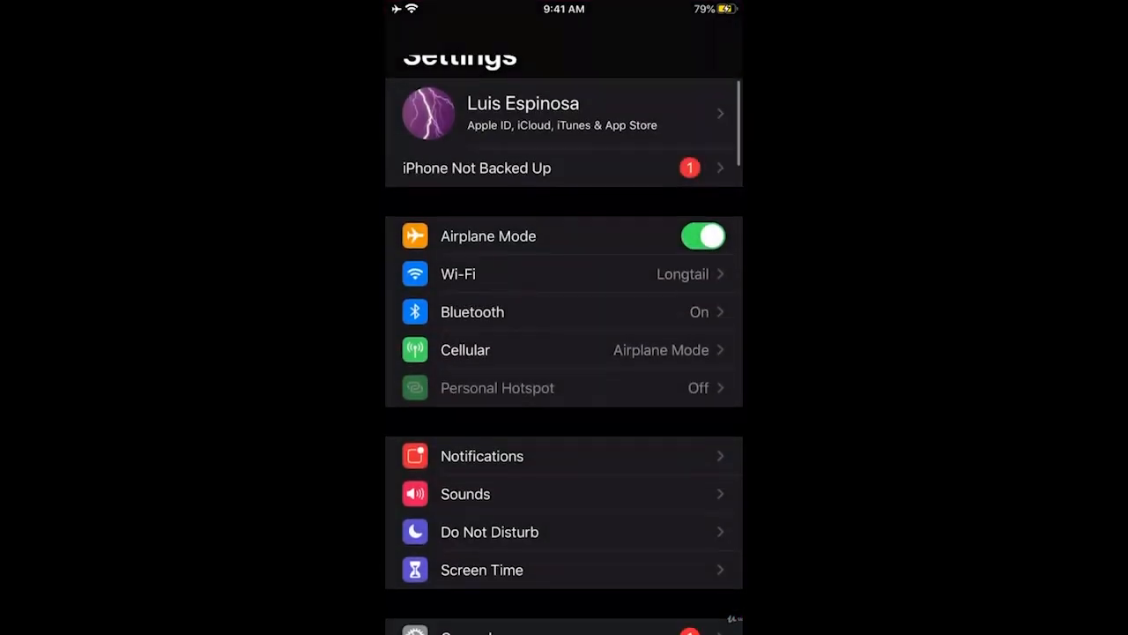
scroll(564, 353, down, 1)
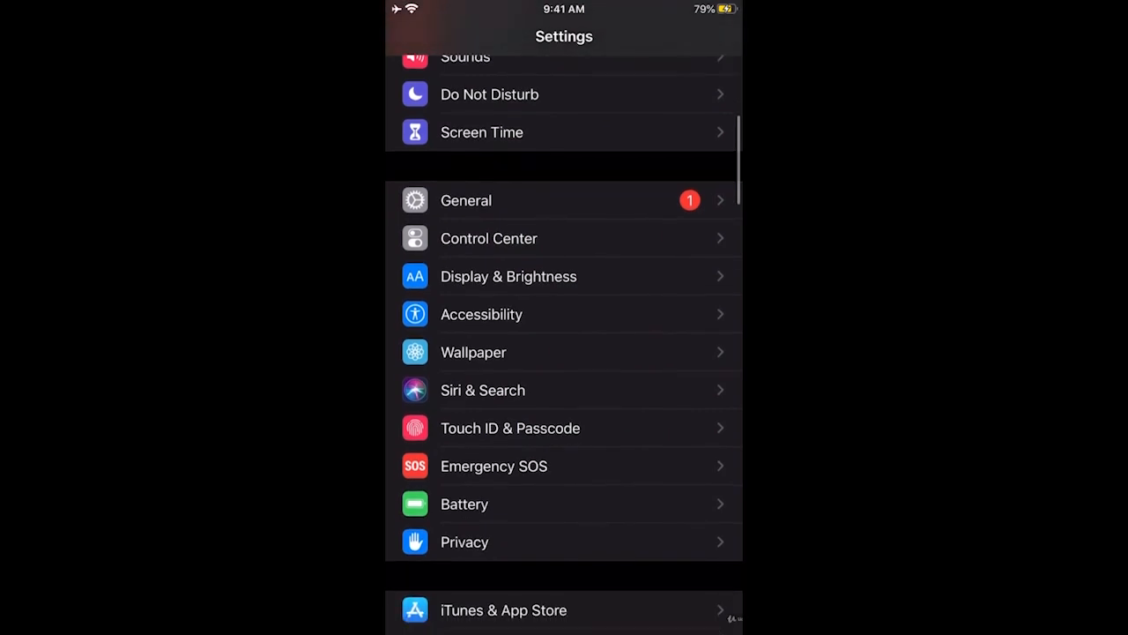
click(511, 427)
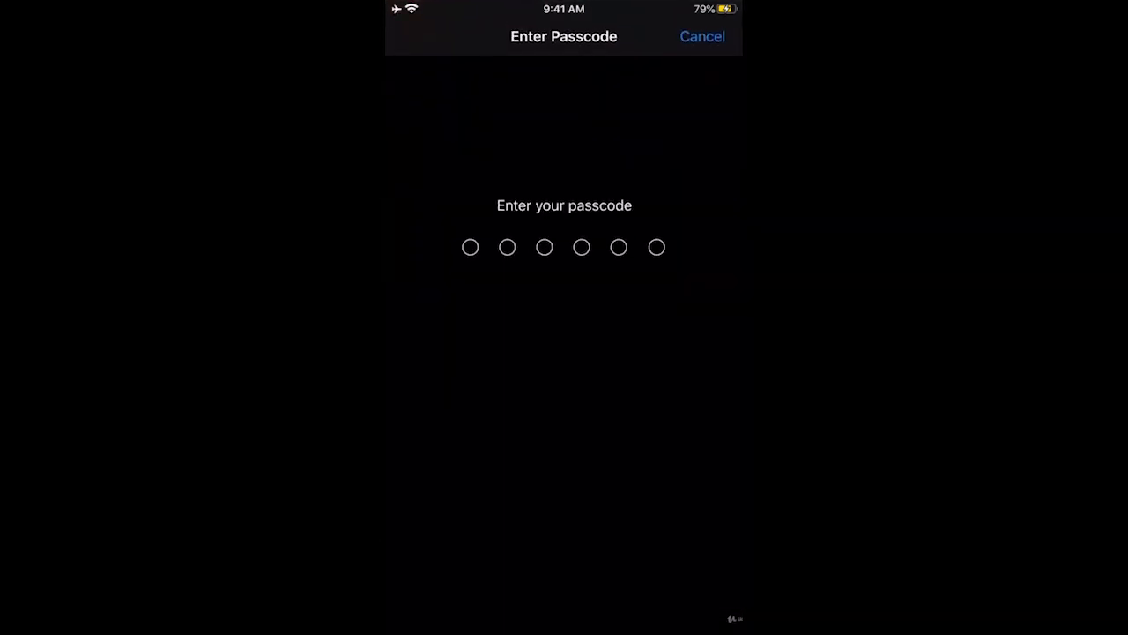
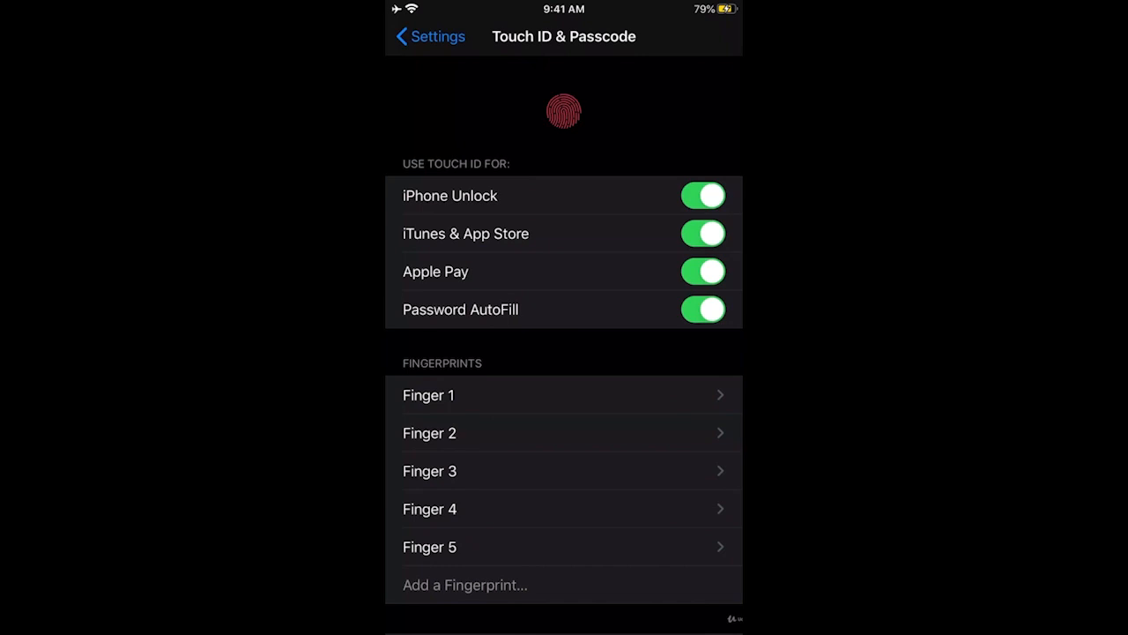
scroll(564, 344, down, 3)
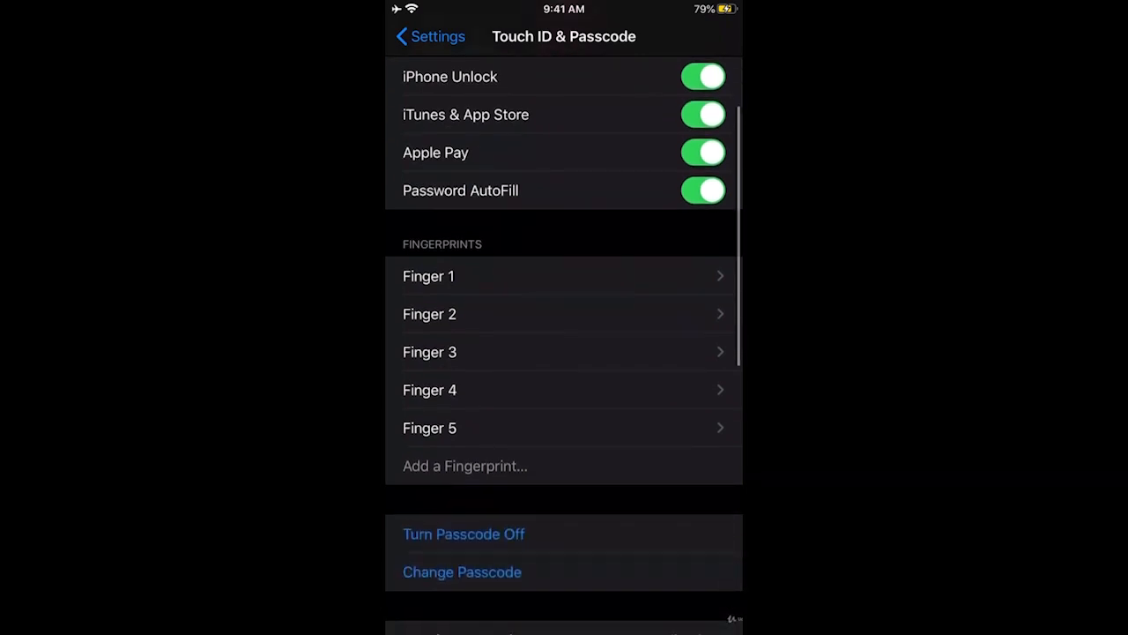
scroll(564, 343, down, 3)
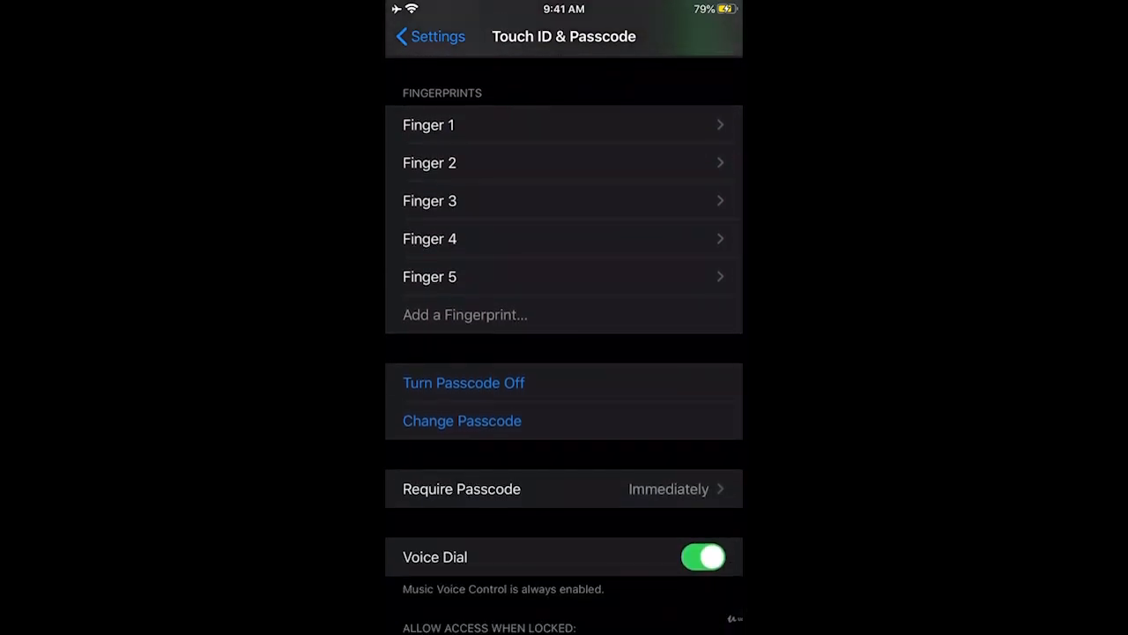
scroll(564, 344, down, 1)
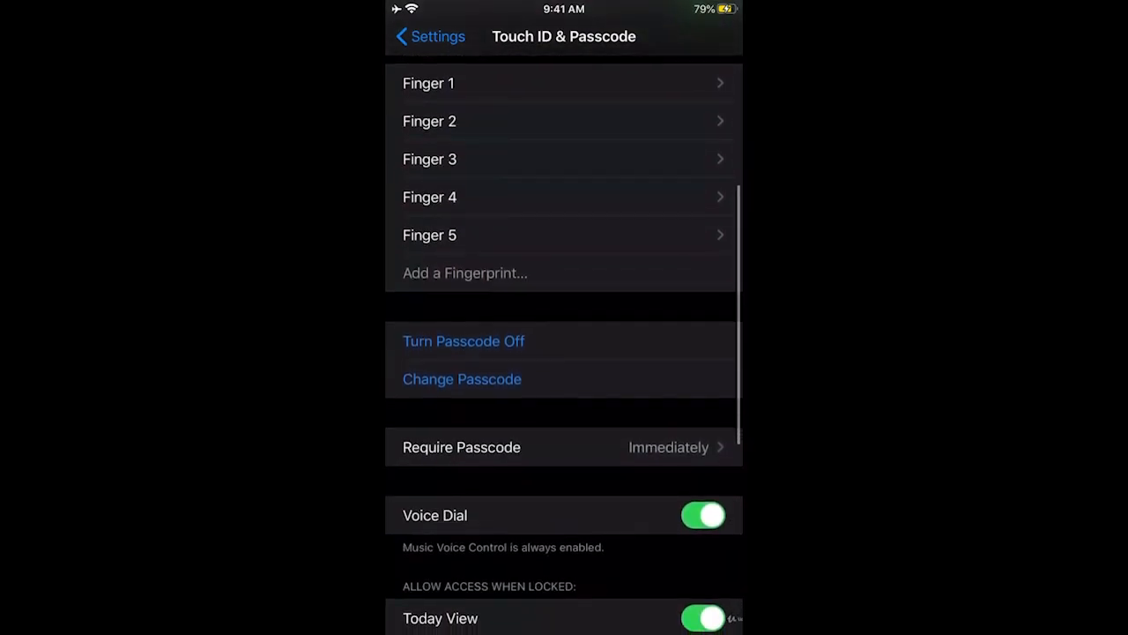
scroll(564, 344, down, 1)
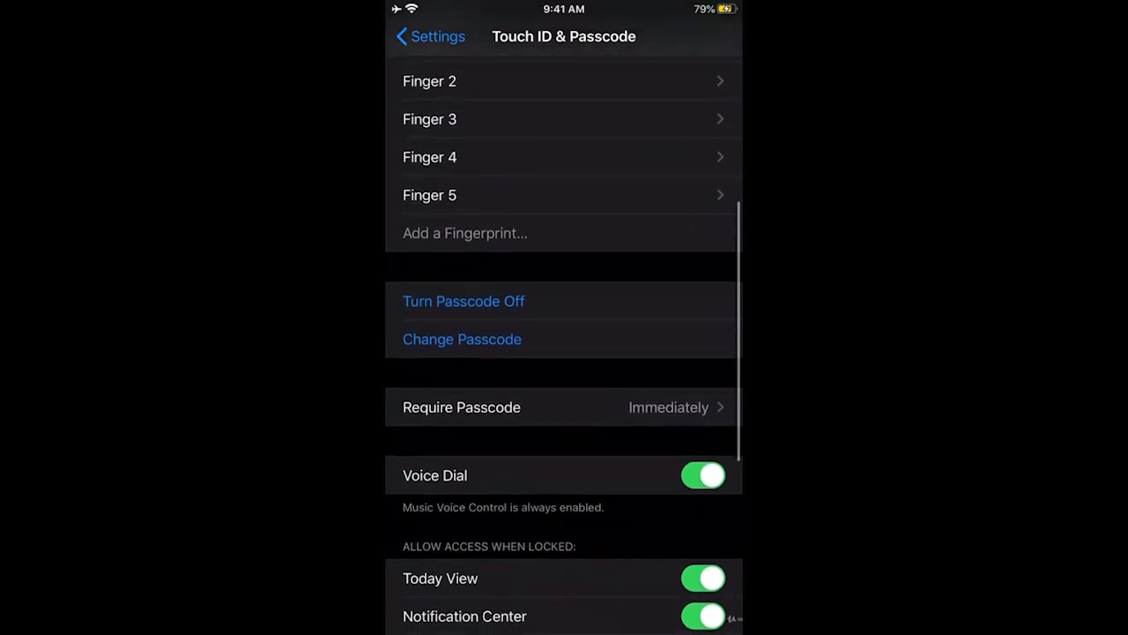
scroll(564, 343, up, 3)
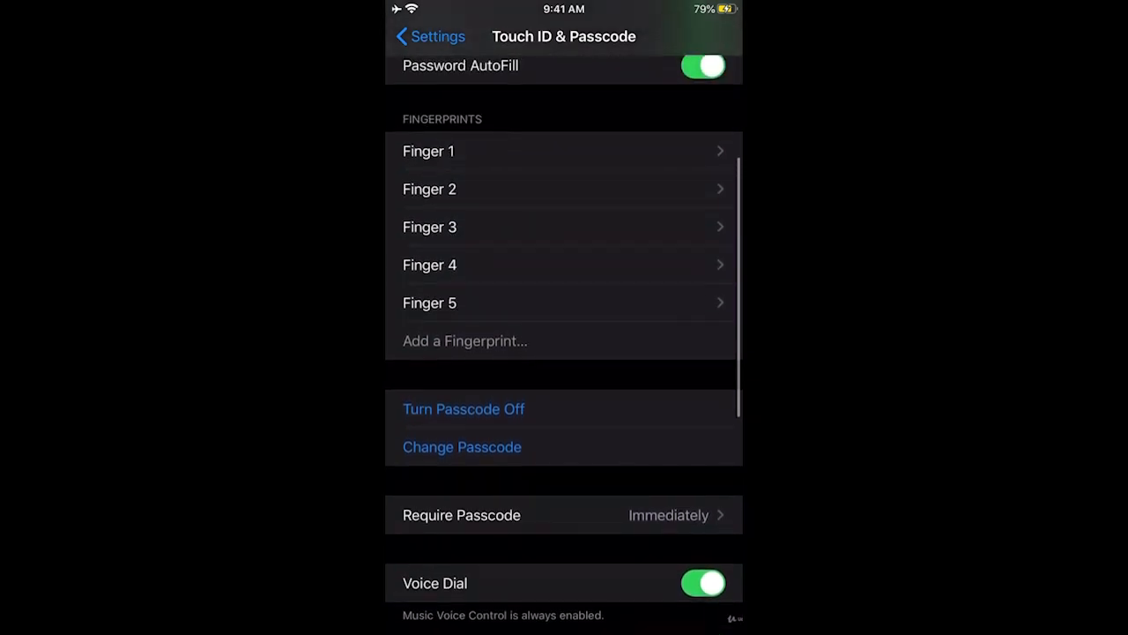
scroll(564, 344, down, 4)
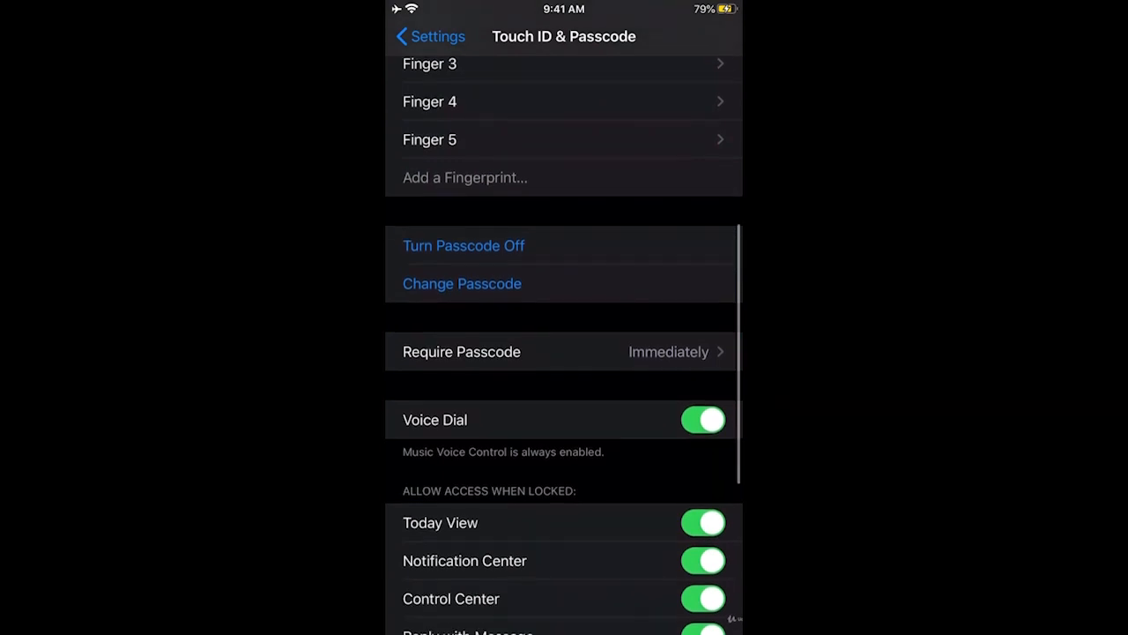
click(461, 351)
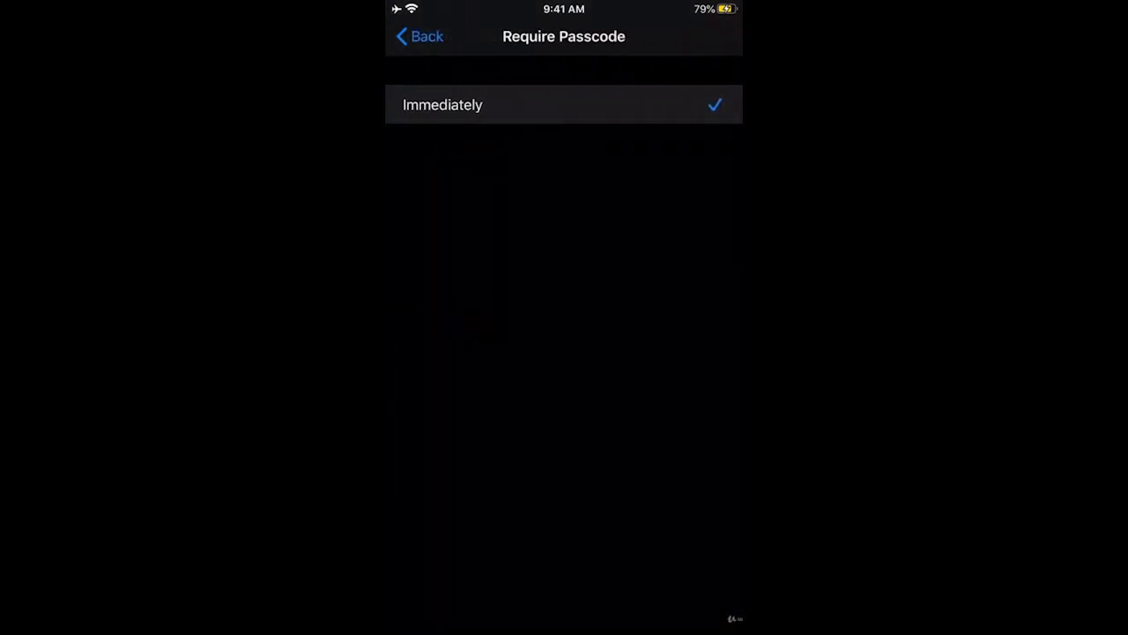
click(564, 105)
click(421, 36)
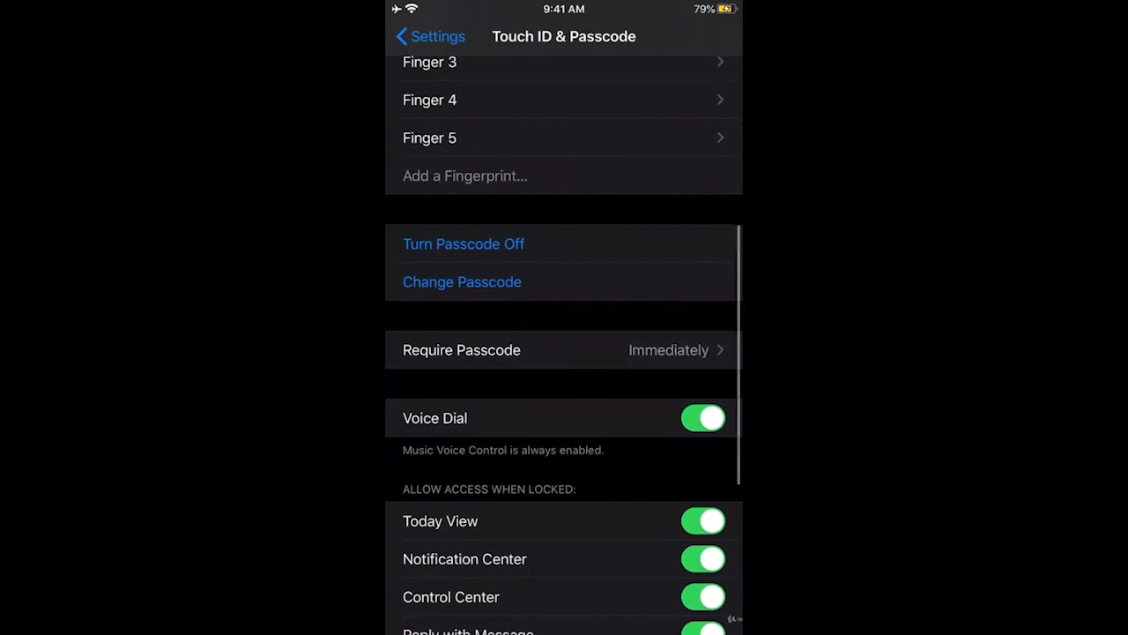
scroll(564, 352, down, 5)
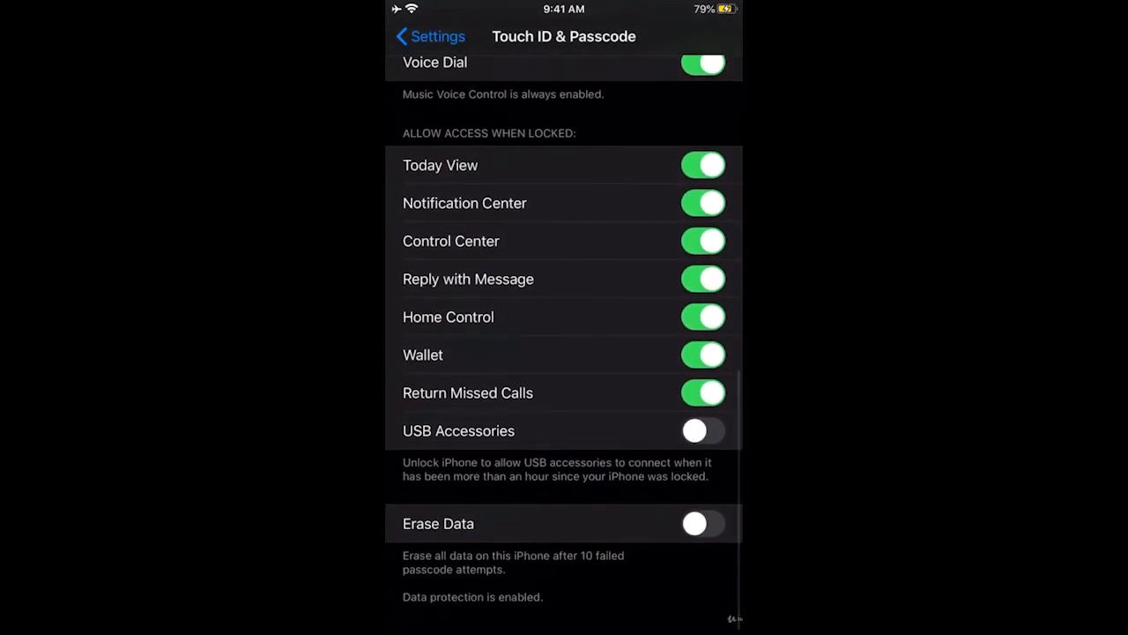
scroll(564, 352, down, 2)
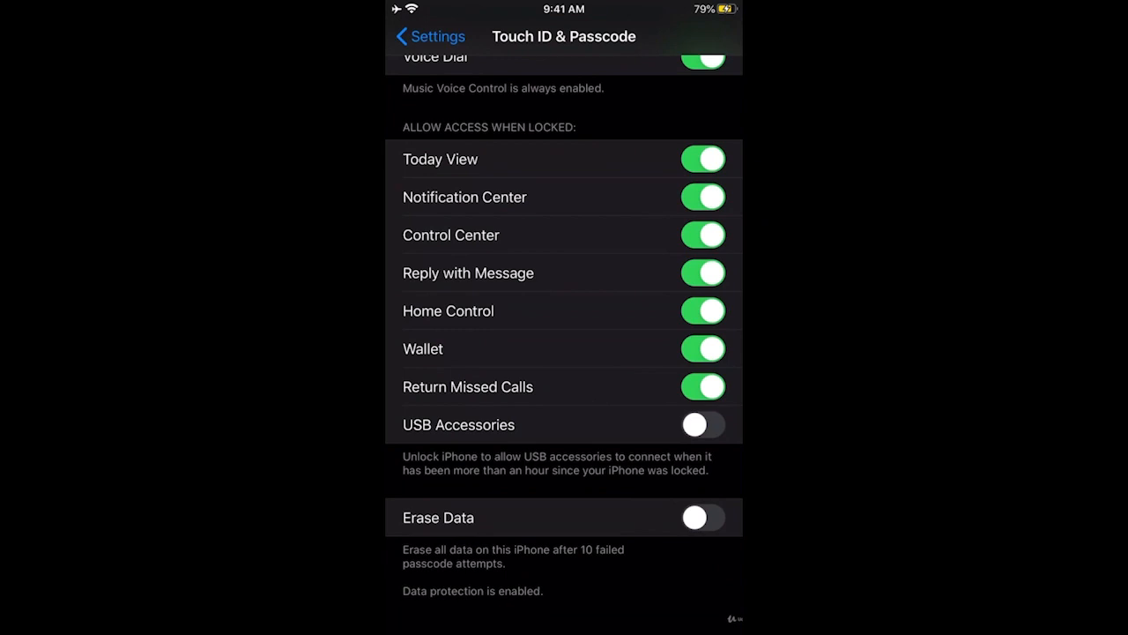
scroll(564, 343, up, 5)
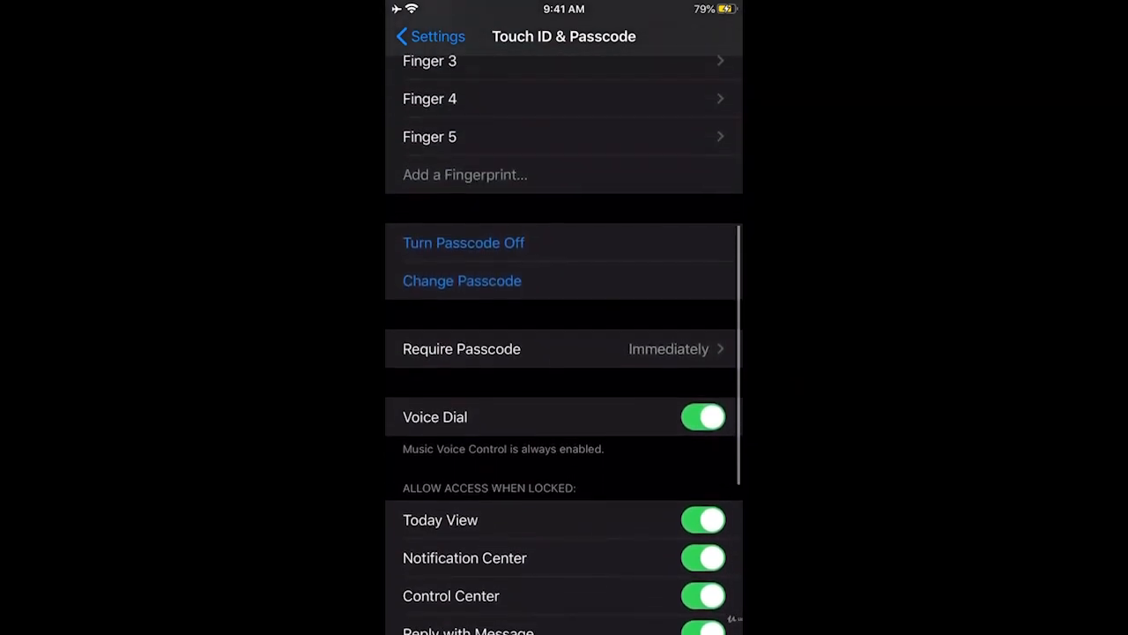
scroll(564, 344, up, 5)
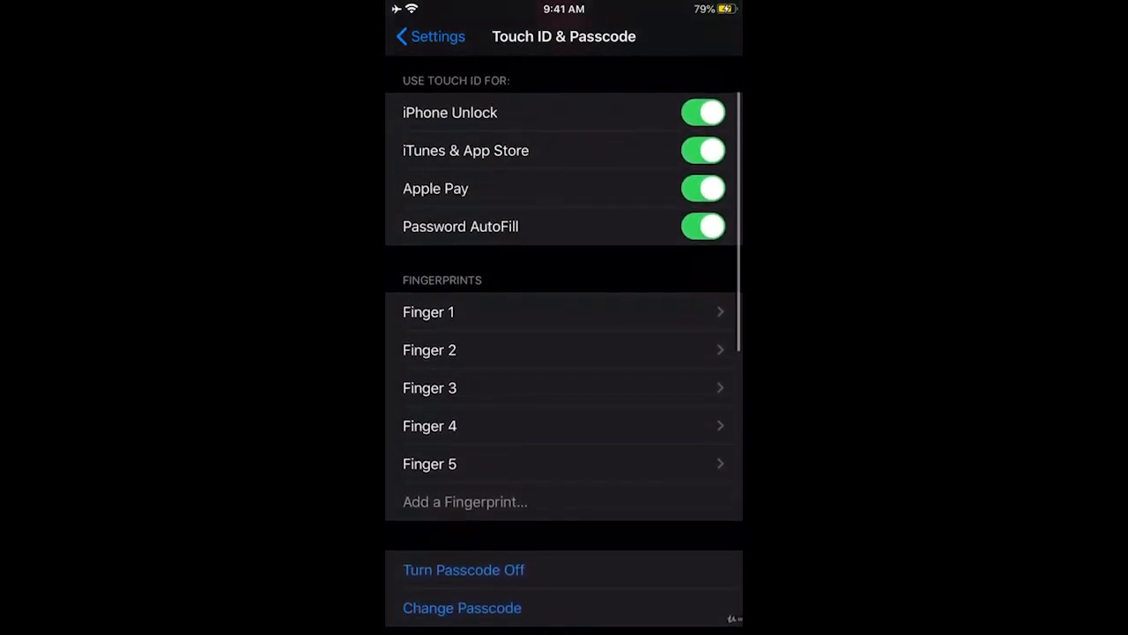
scroll(564, 343, up, 3)
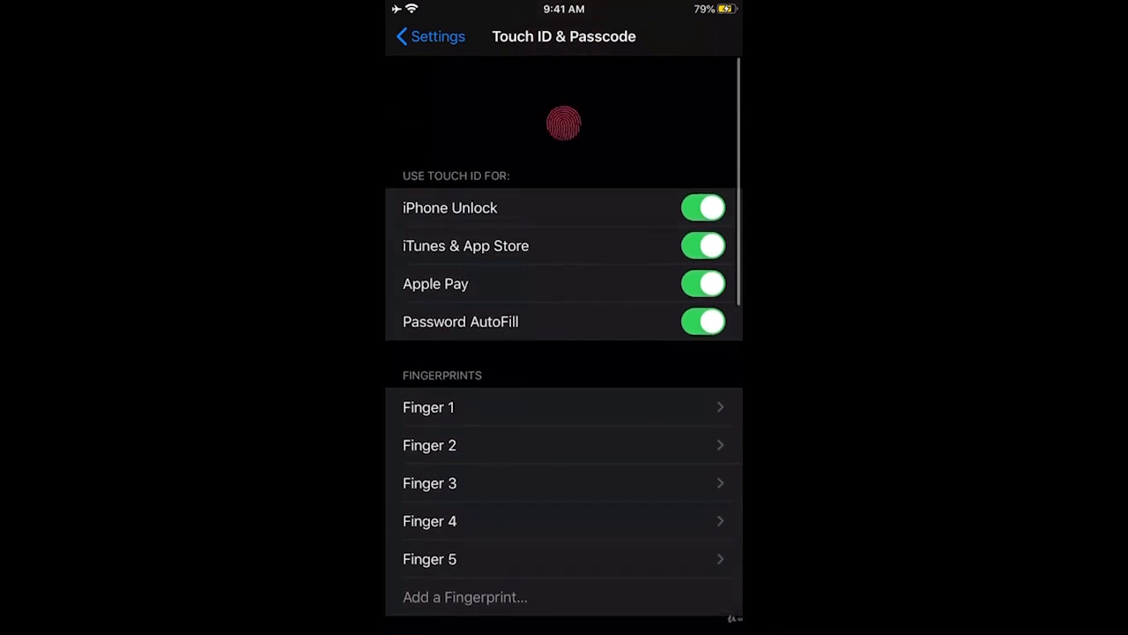
scroll(564, 343, down, 2)
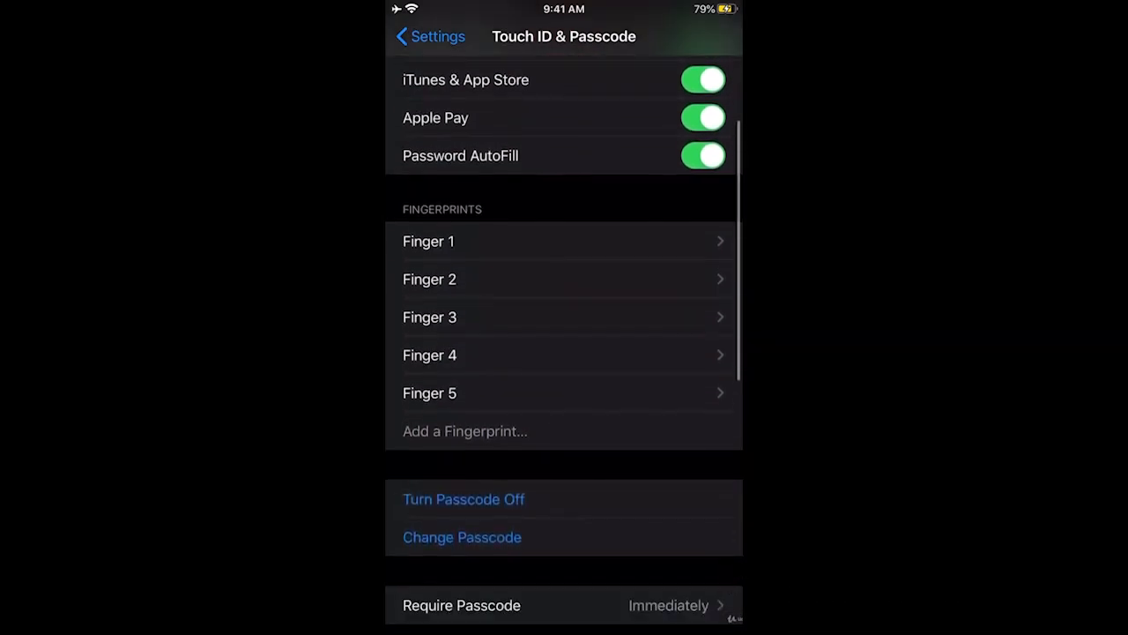
click(462, 537)
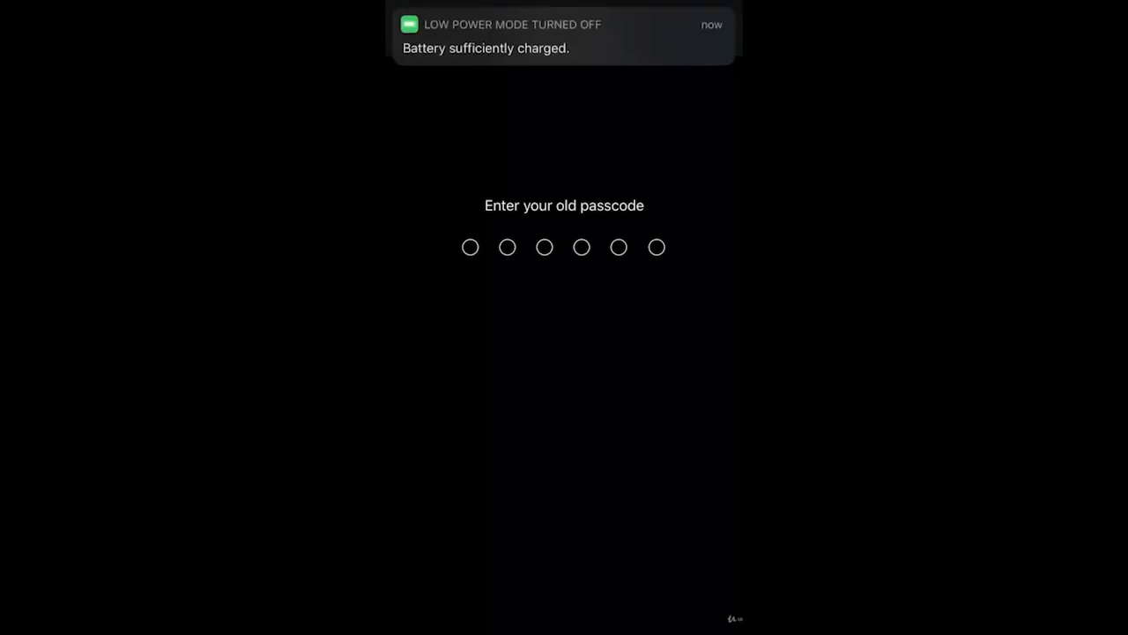
click(702, 36)
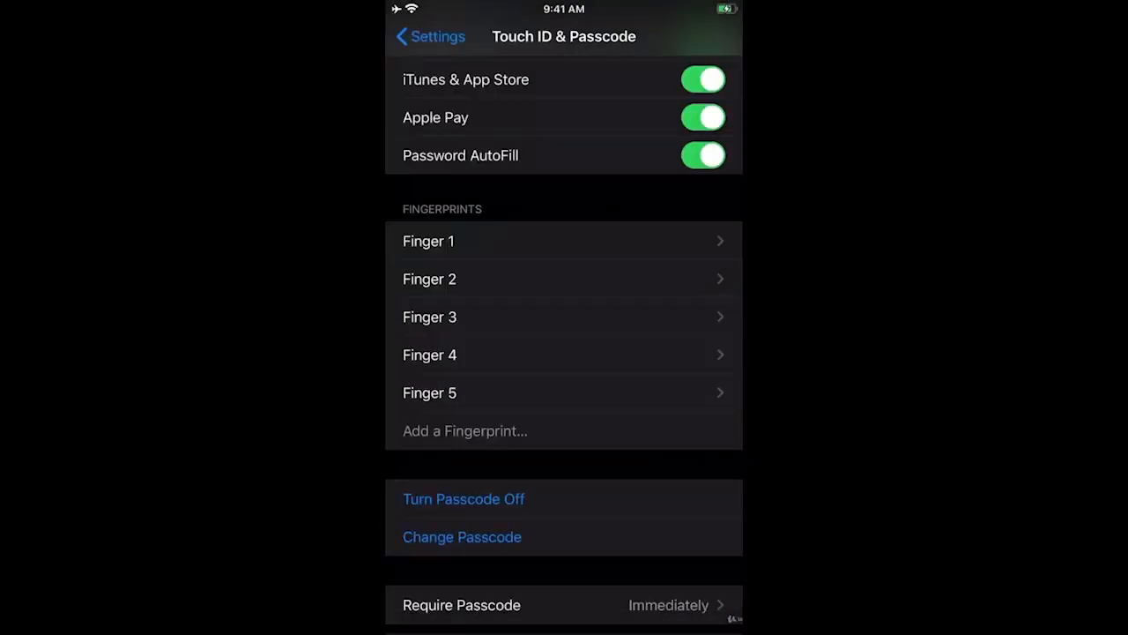
scroll(564, 353, up, 3)
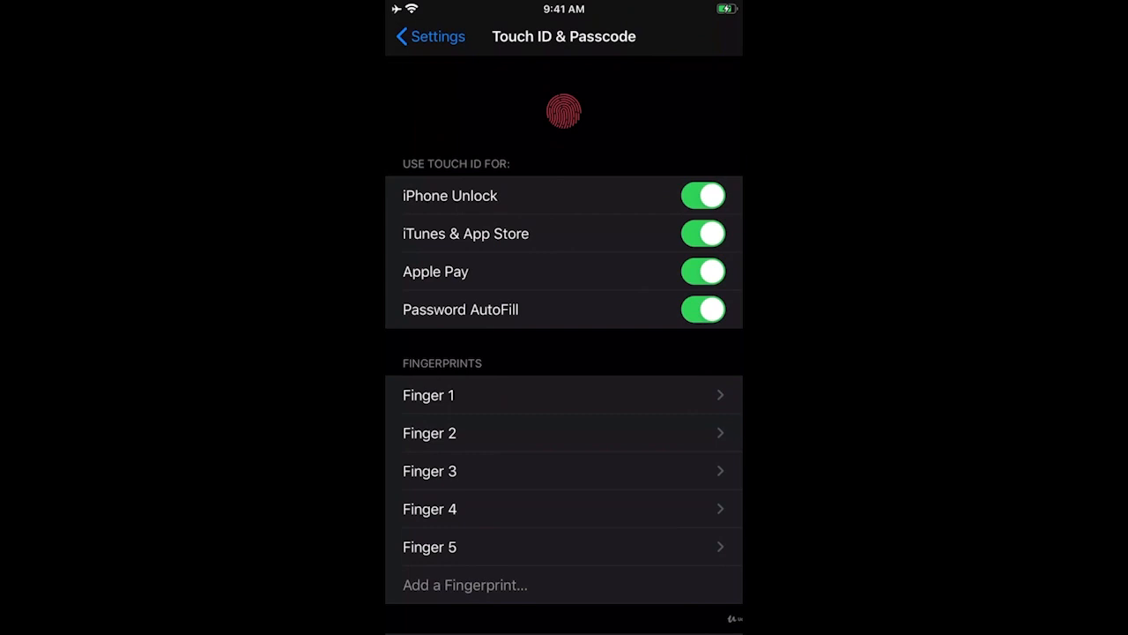
scroll(564, 353, down, 2)
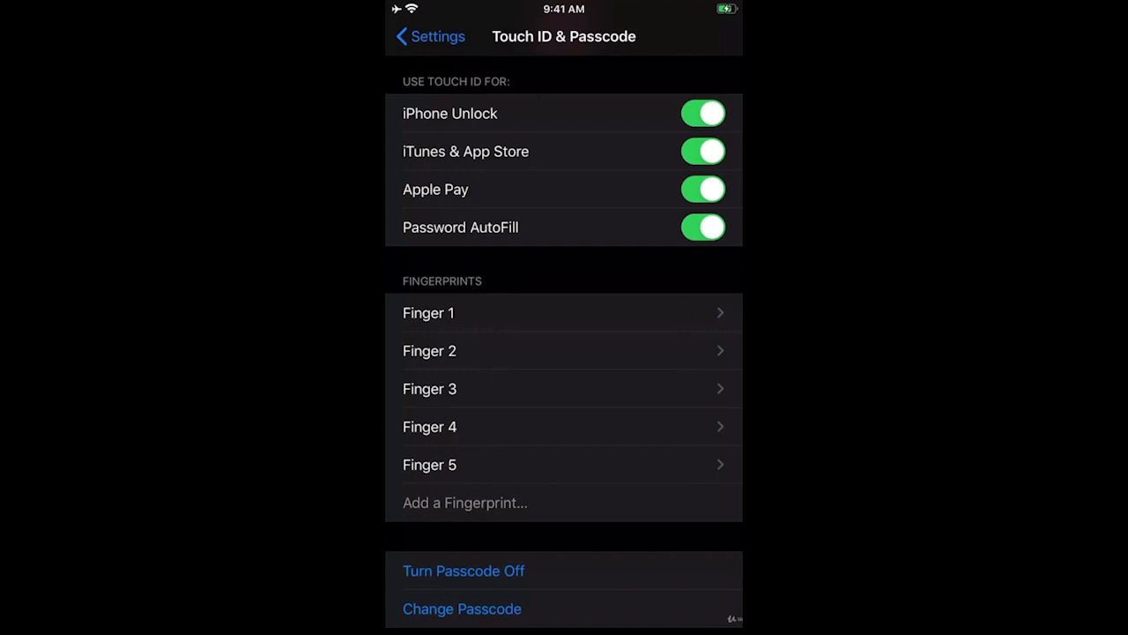
- Inspect the Finger 5 and Finger 1 entries, then delete the Finger 5 fingerprint
click(564, 464)
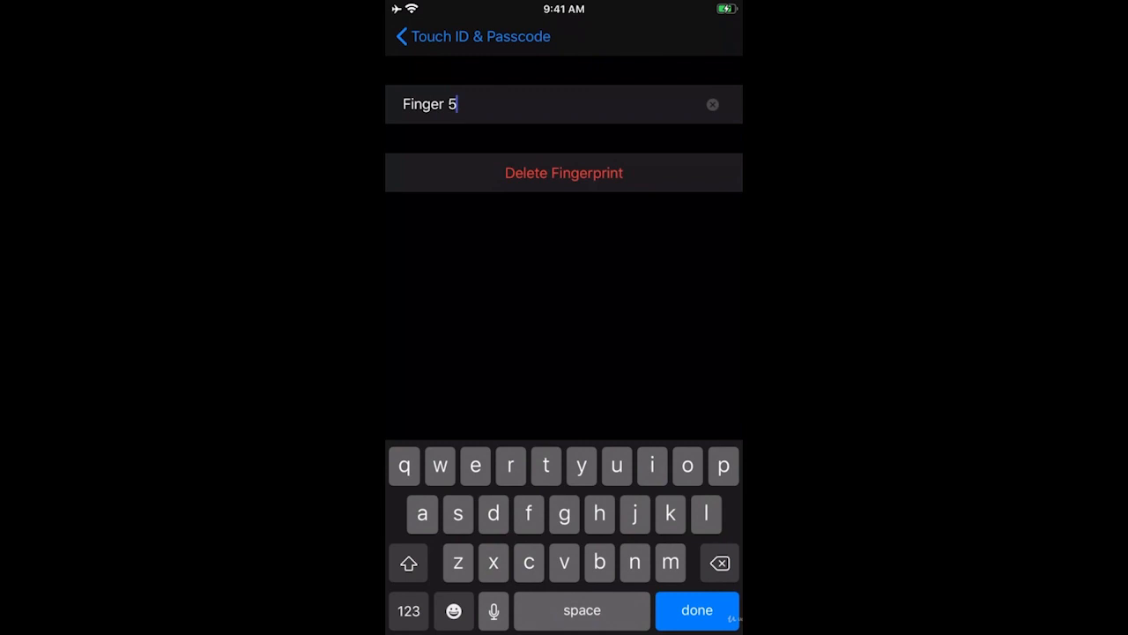
click(473, 36)
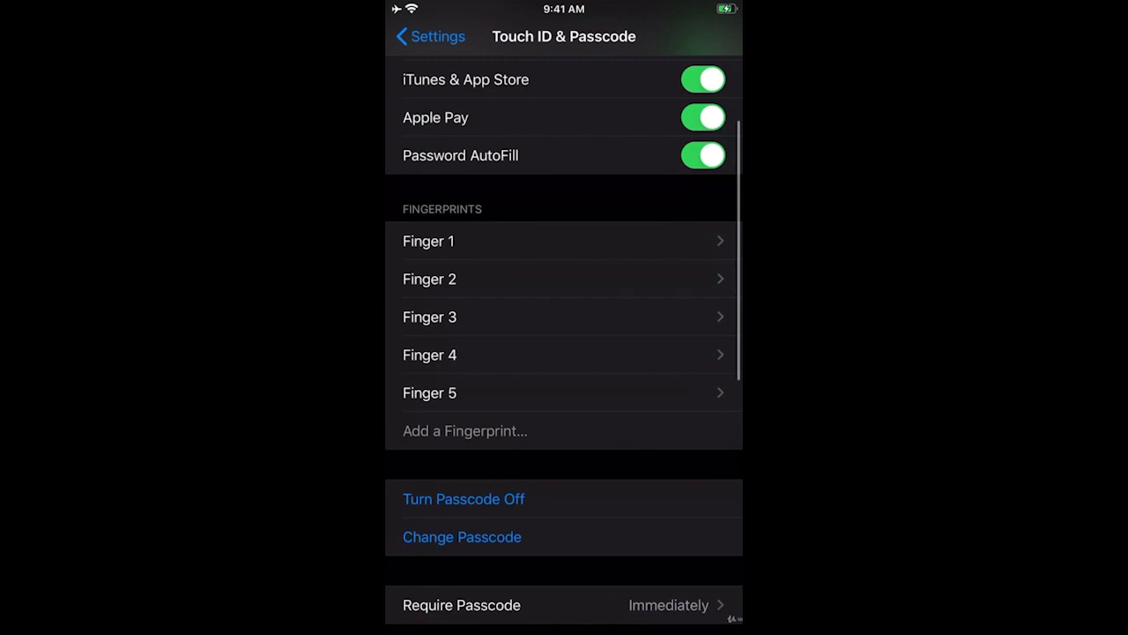
scroll(564, 317, up, 3)
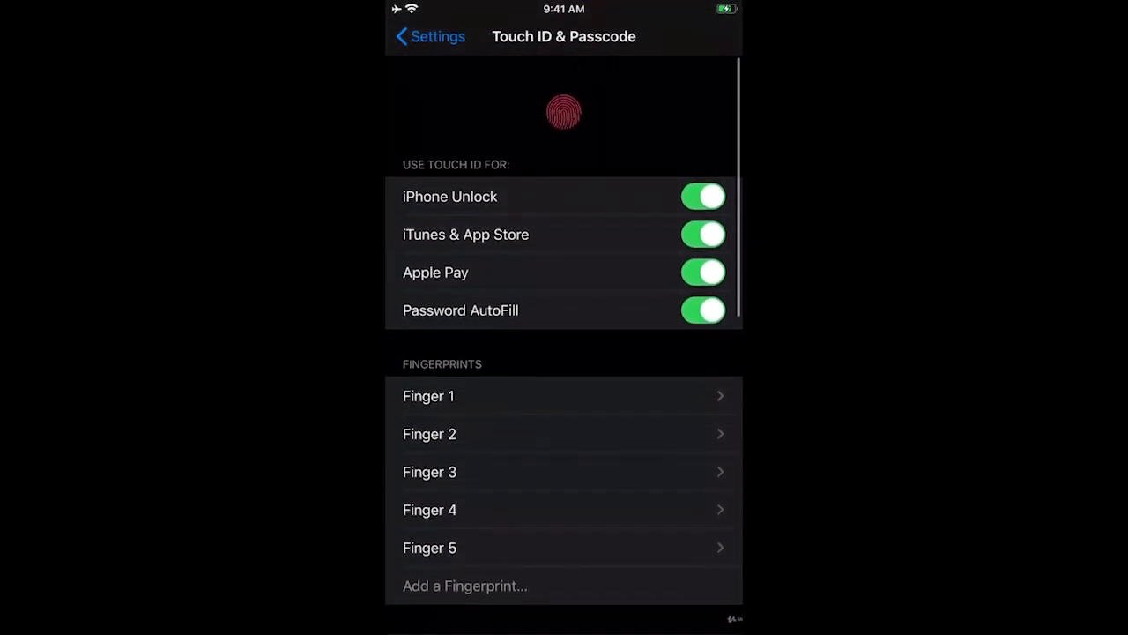
scroll(564, 352, down, 1)
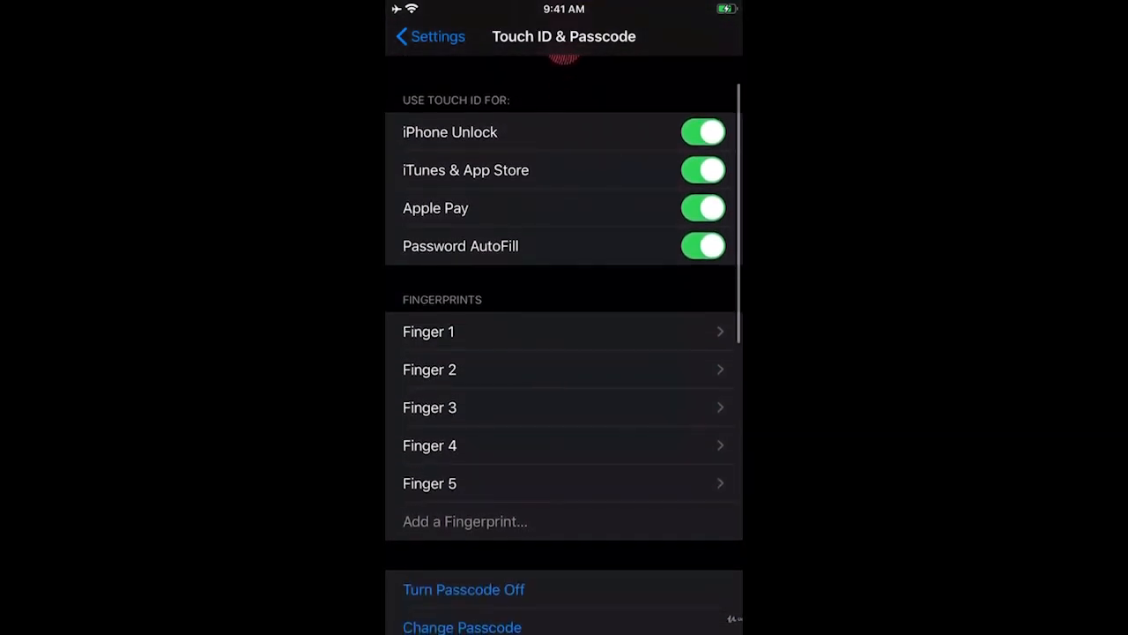
click(429, 330)
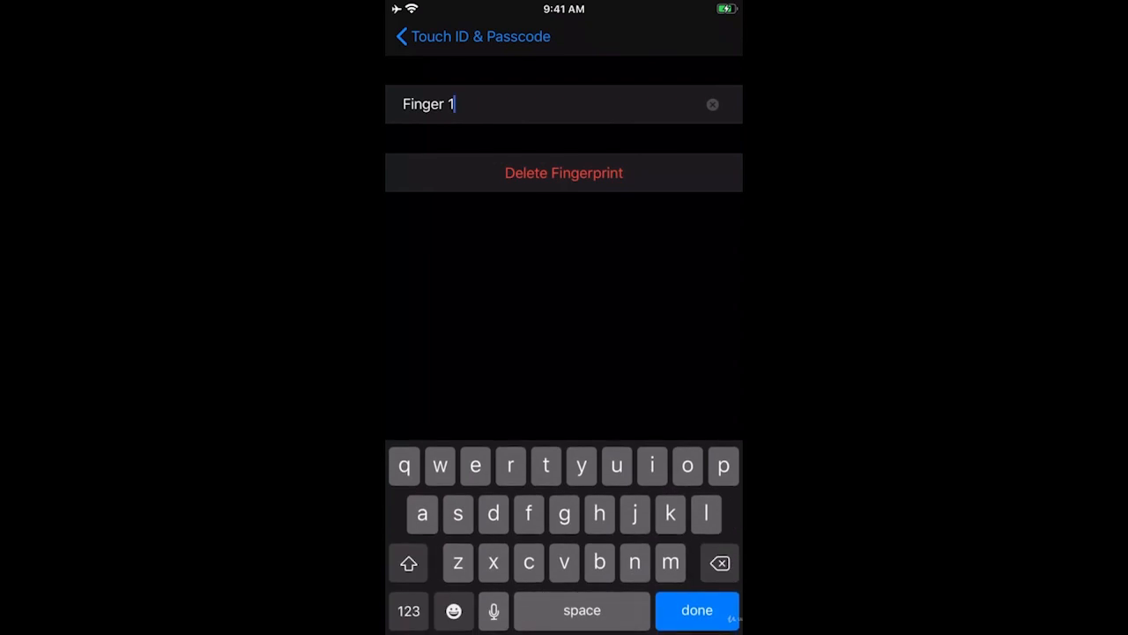
click(473, 36)
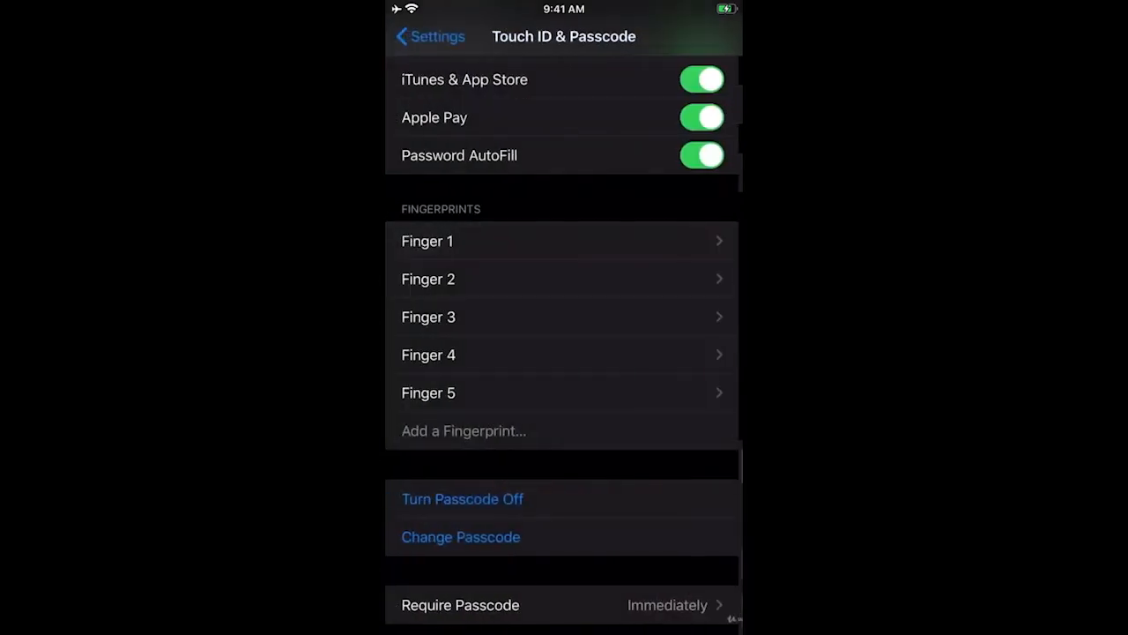
click(429, 393)
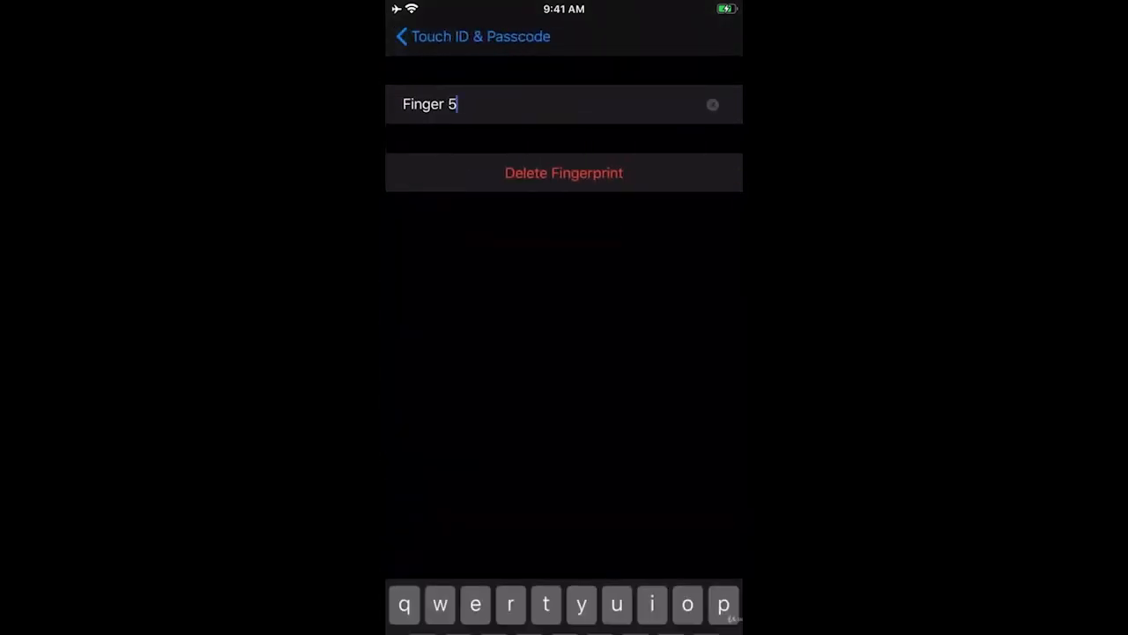
click(564, 173)
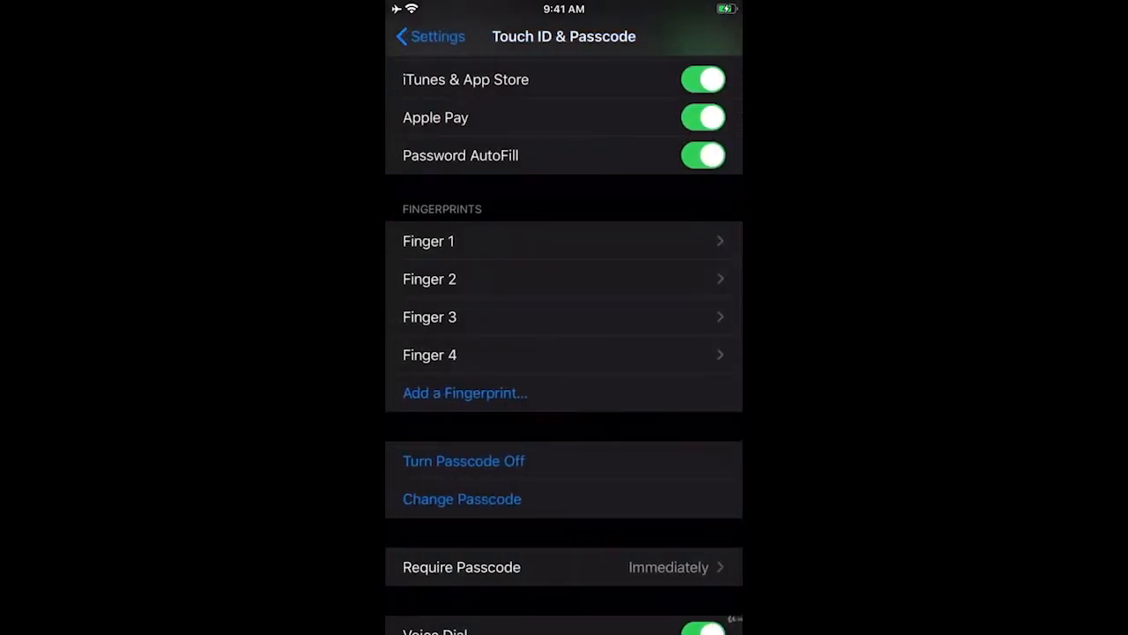
- Start enrolling a new Touch ID fingerprint with Add a Fingerprint..
click(464, 392)
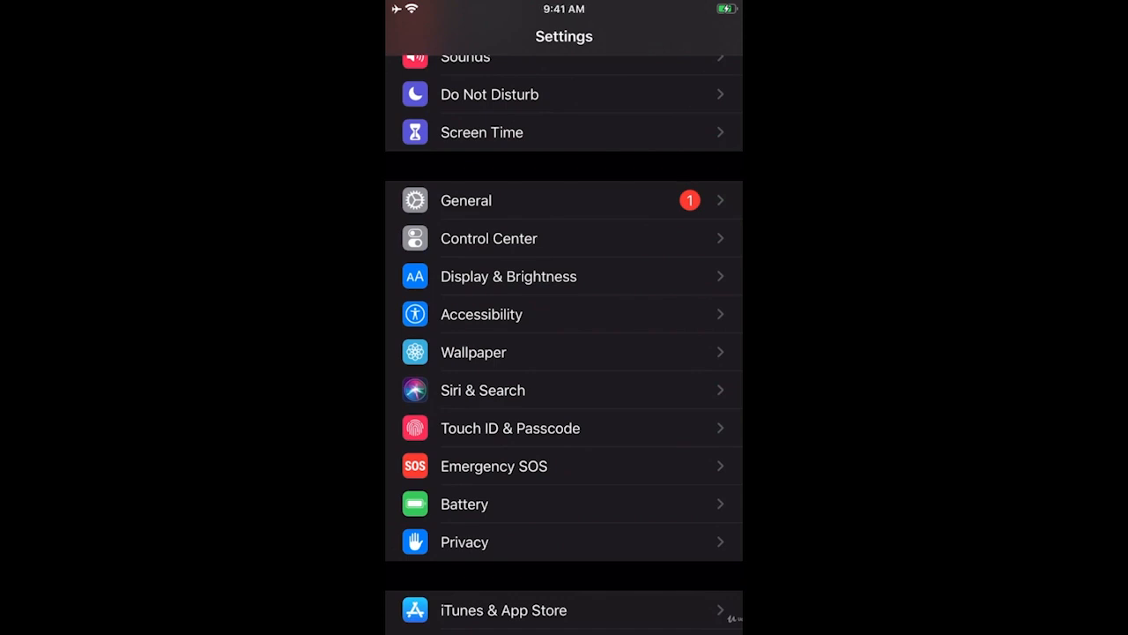
- Unlock Touch ID & Passcode with the device passcode and confirm the new fingerprint appears as Finger 5
click(511, 428)
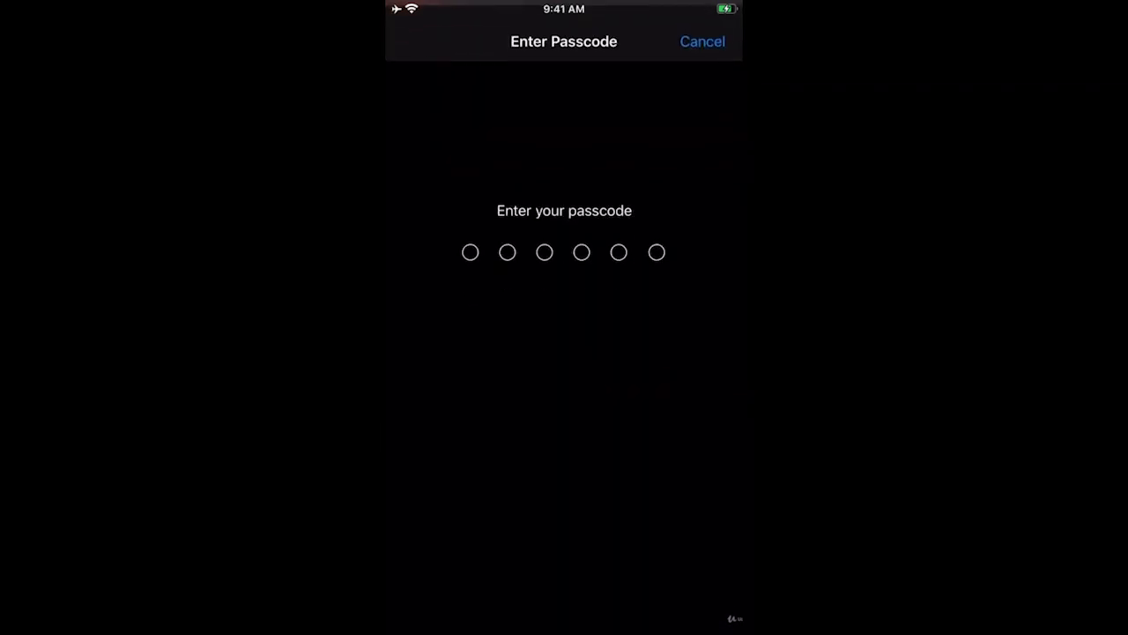
text(••••••)
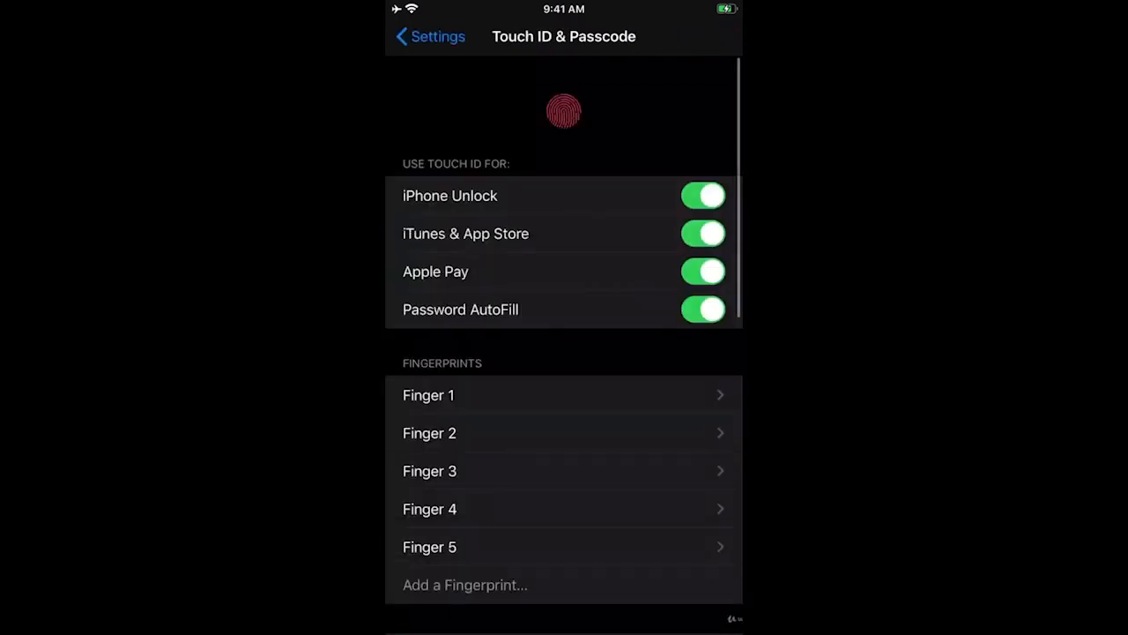
scroll(564, 345, down, 1)
click(564, 456)
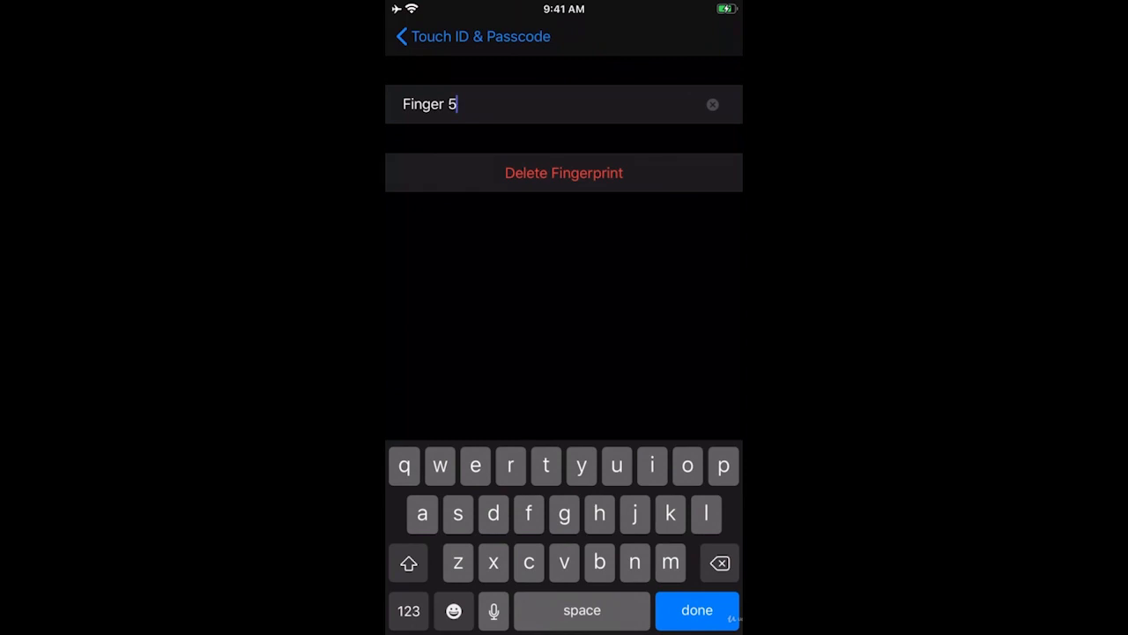
click(473, 37)
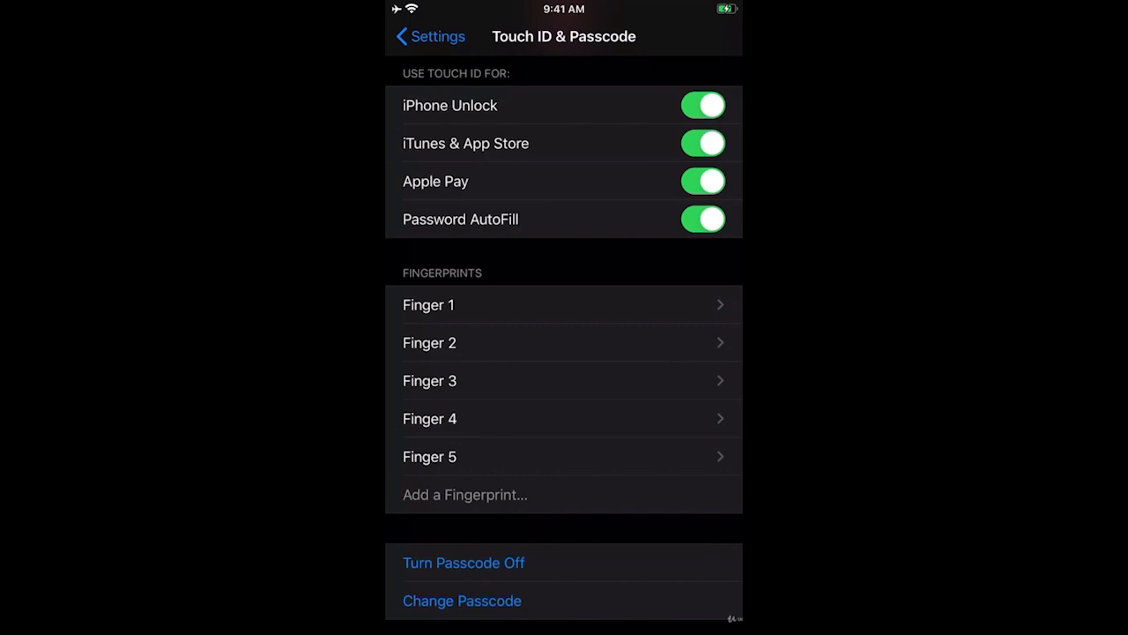
scroll(564, 344, up, 2)
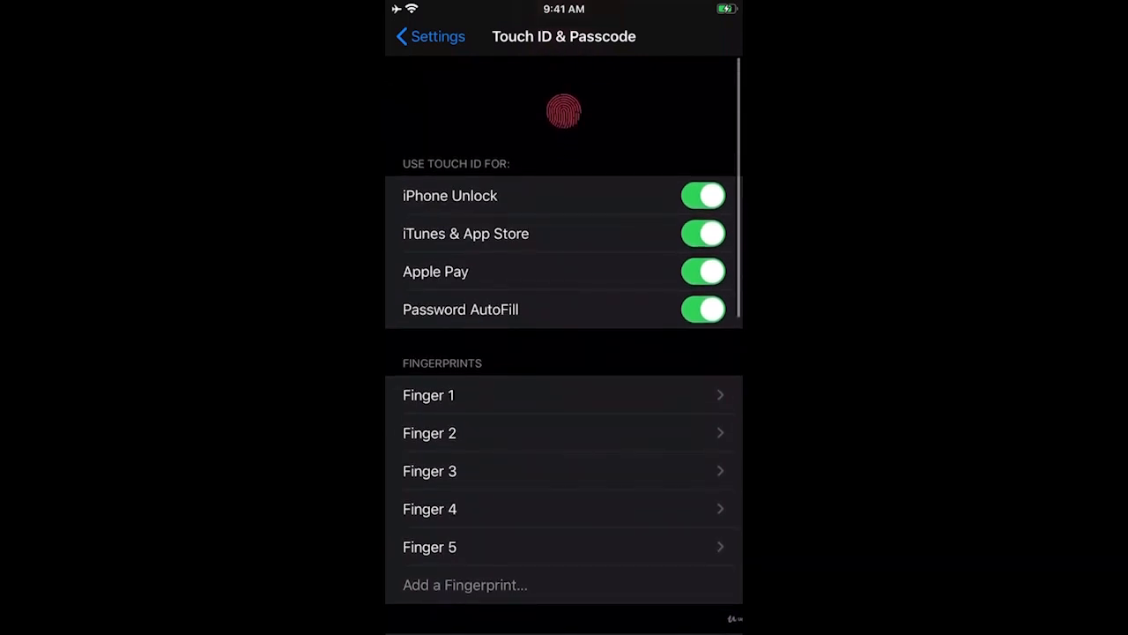
scroll(564, 343, down, 2)
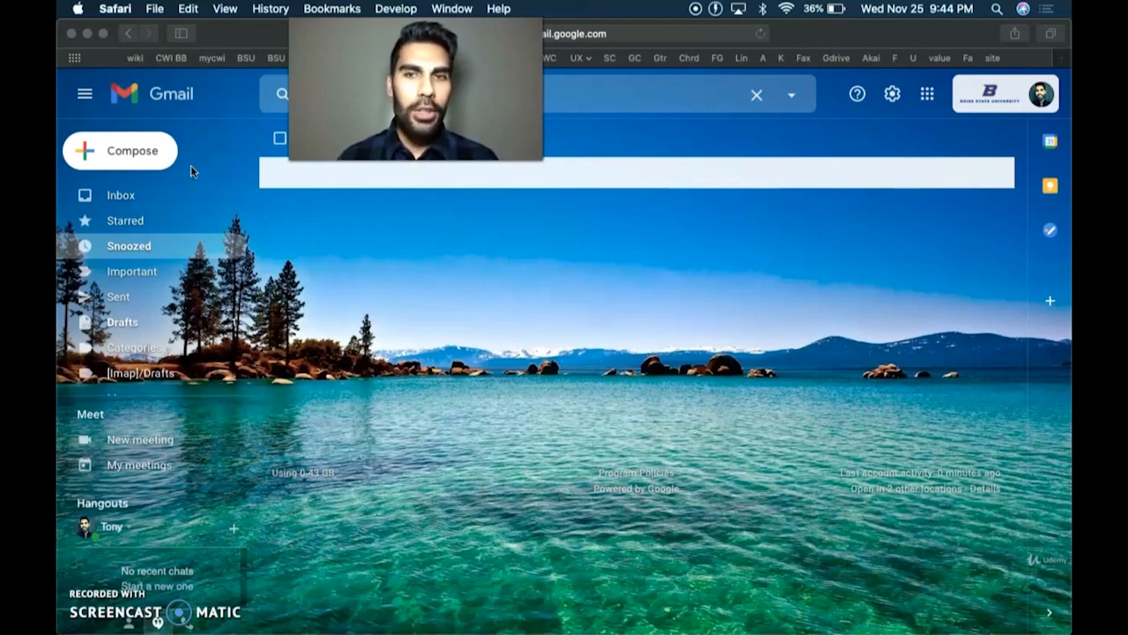
- Go from the account avatar through Manage your Google Account and Security to 2-Step Verification
click(1046, 95)
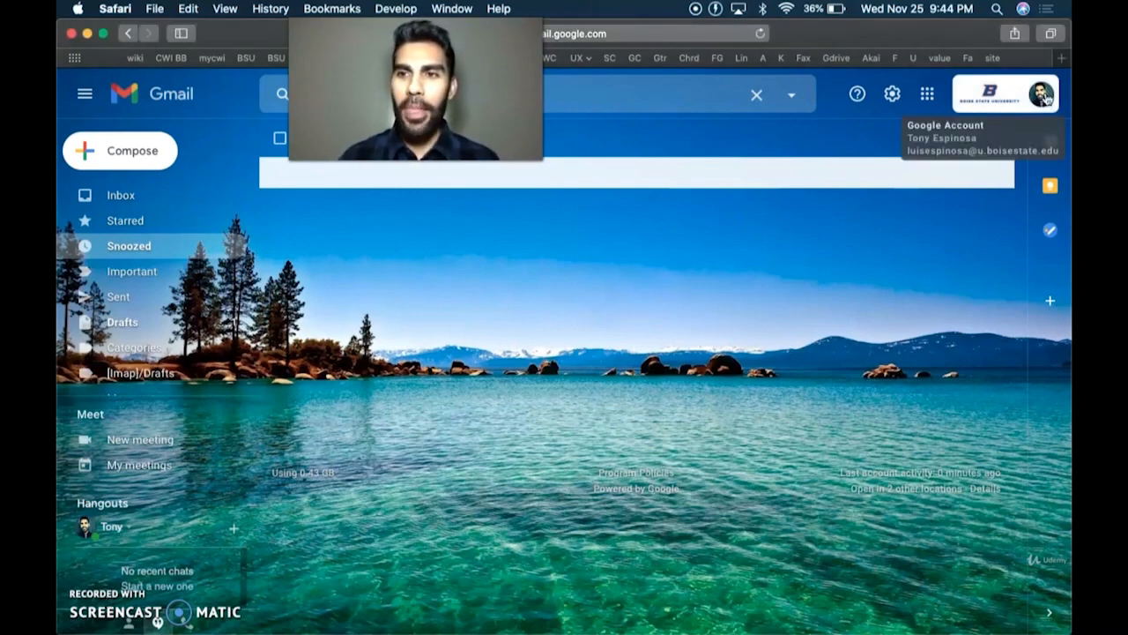
click(1045, 95)
click(950, 296)
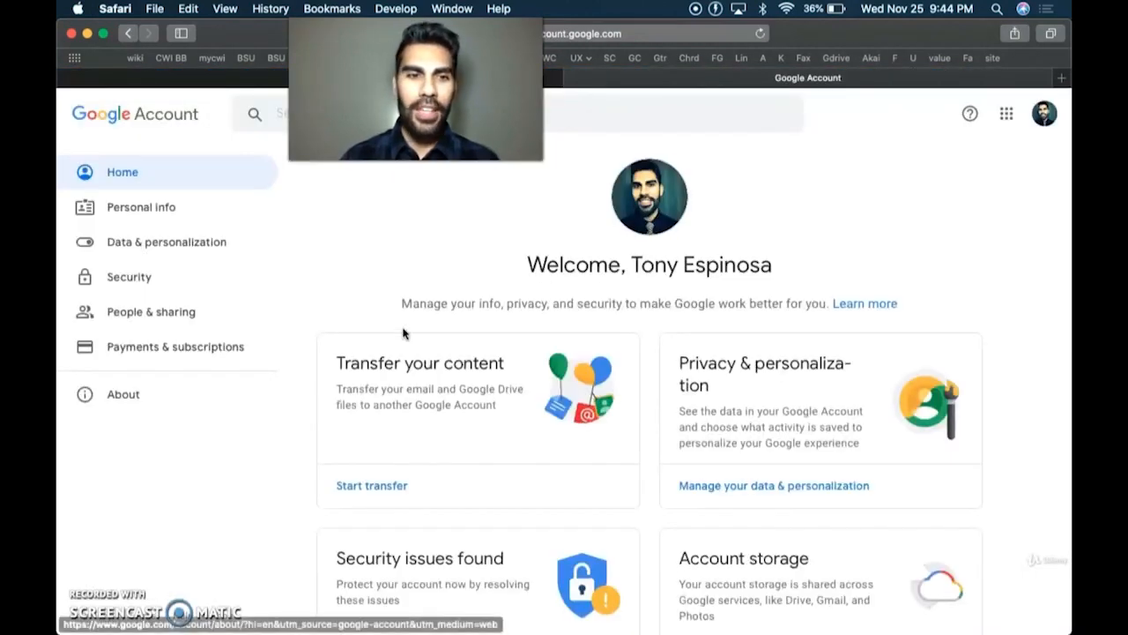
click(194, 283)
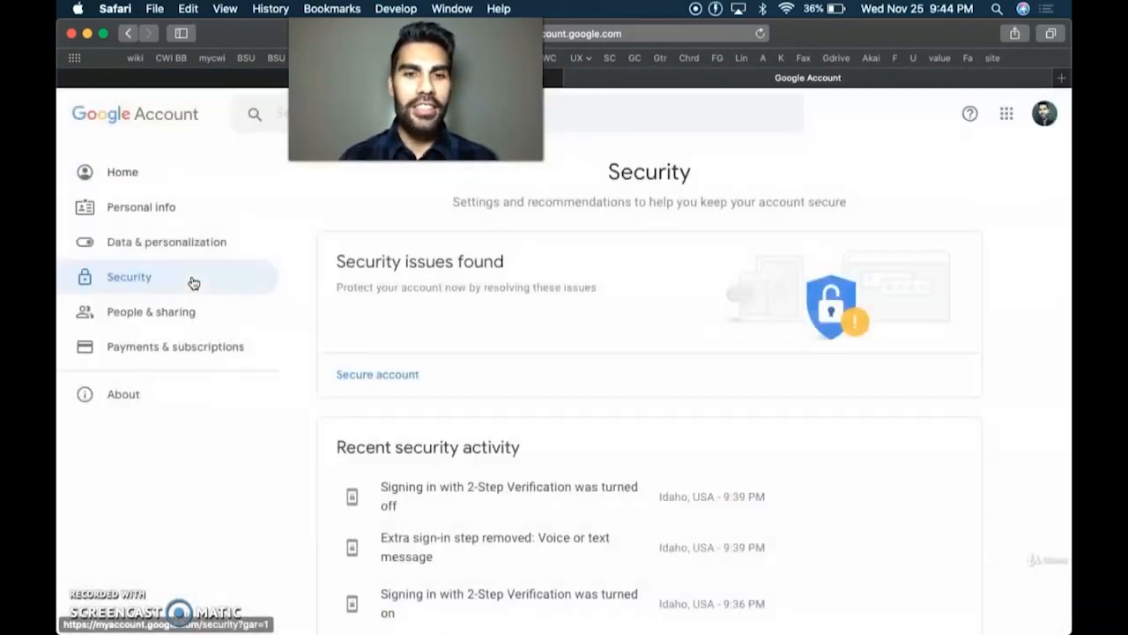
scroll(499, 331, down, 4)
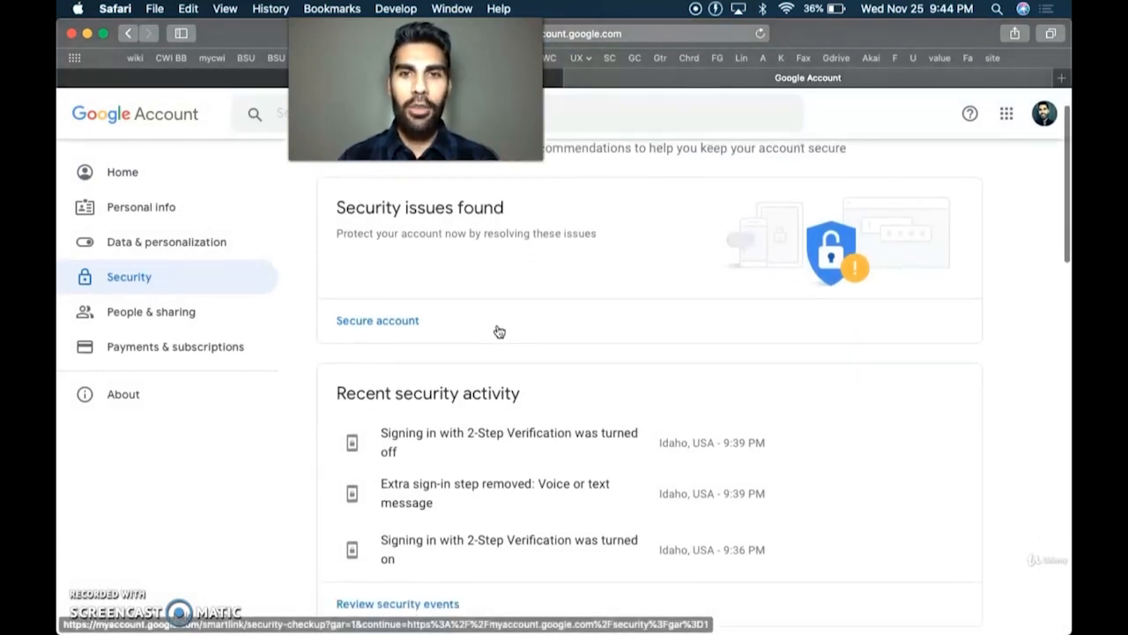
scroll(499, 331, down, 5)
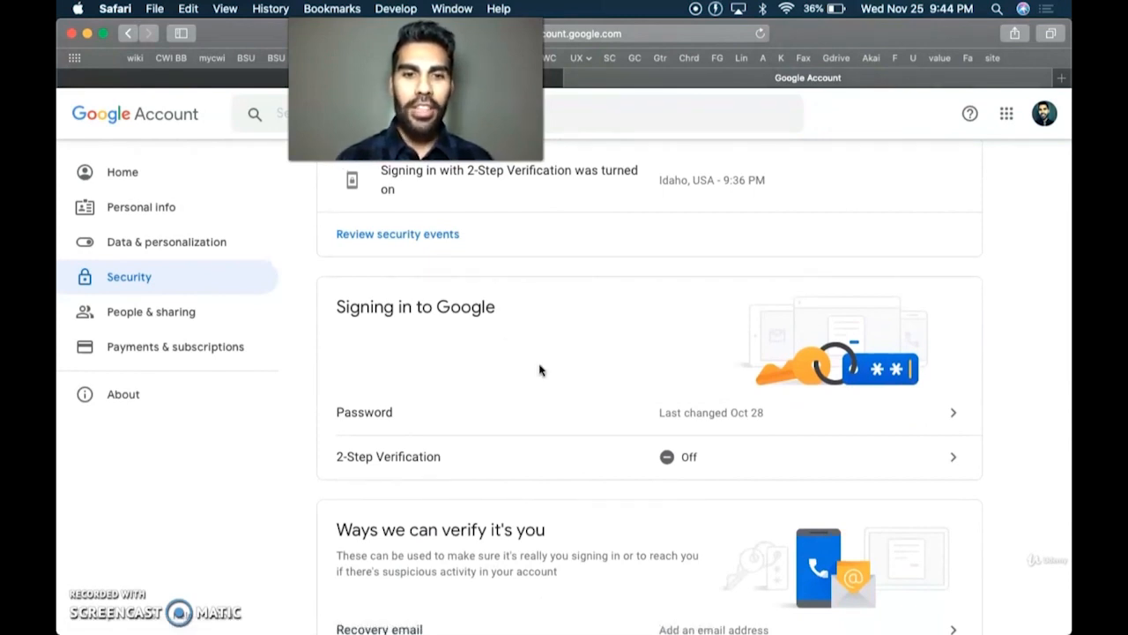
click(660, 465)
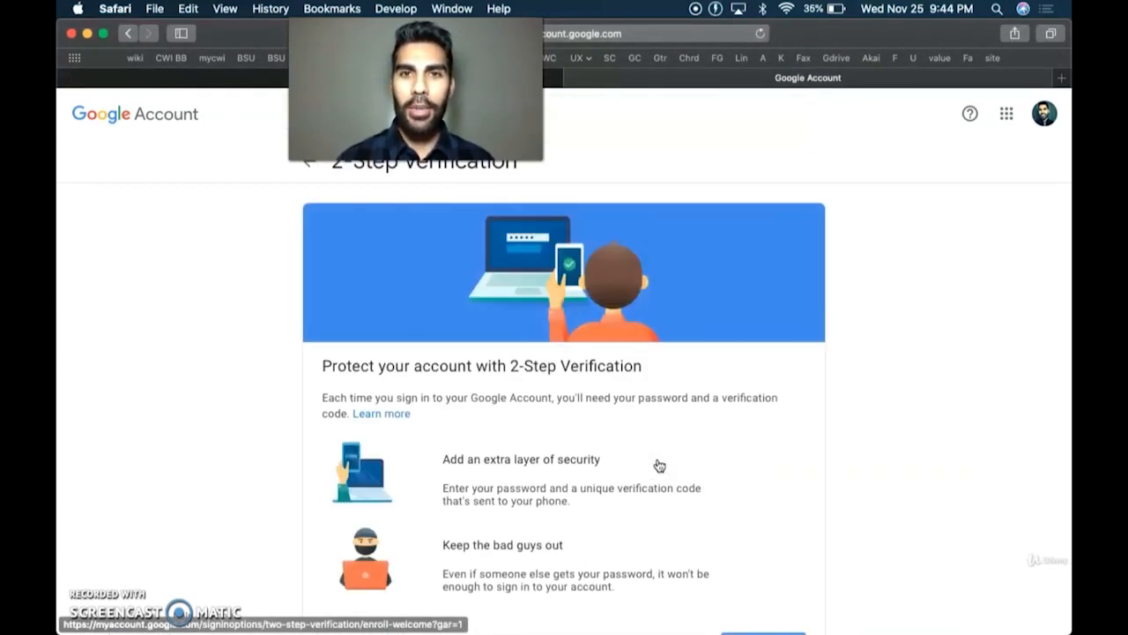
- Get started with 2-Step Verification and accept the iPhone as the prompt device
scroll(660, 464, down, 1)
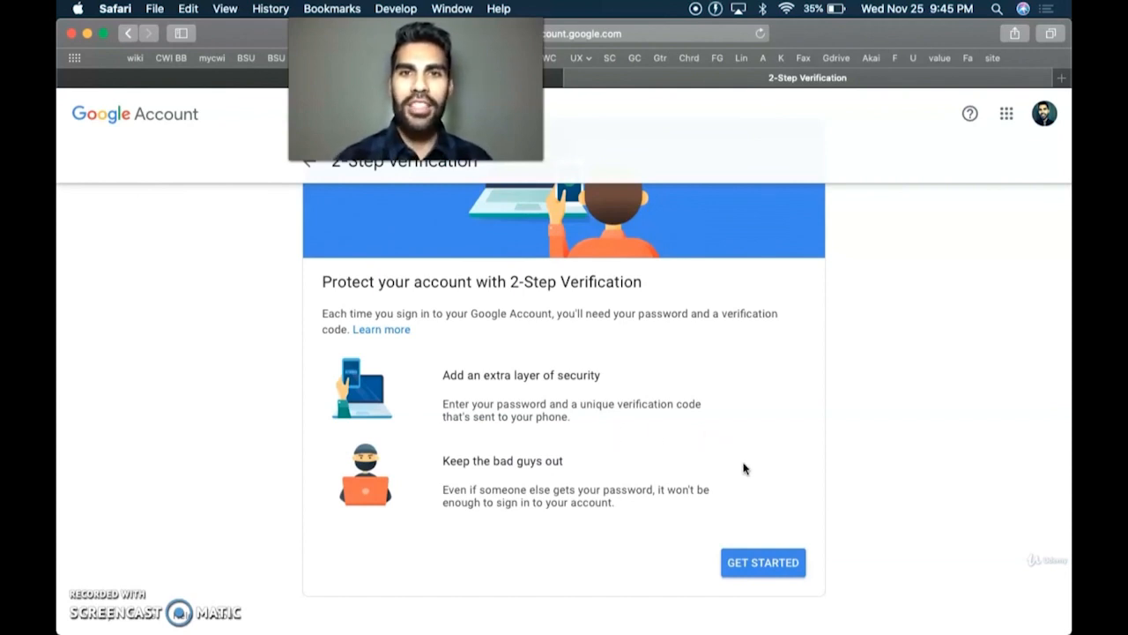
click(766, 562)
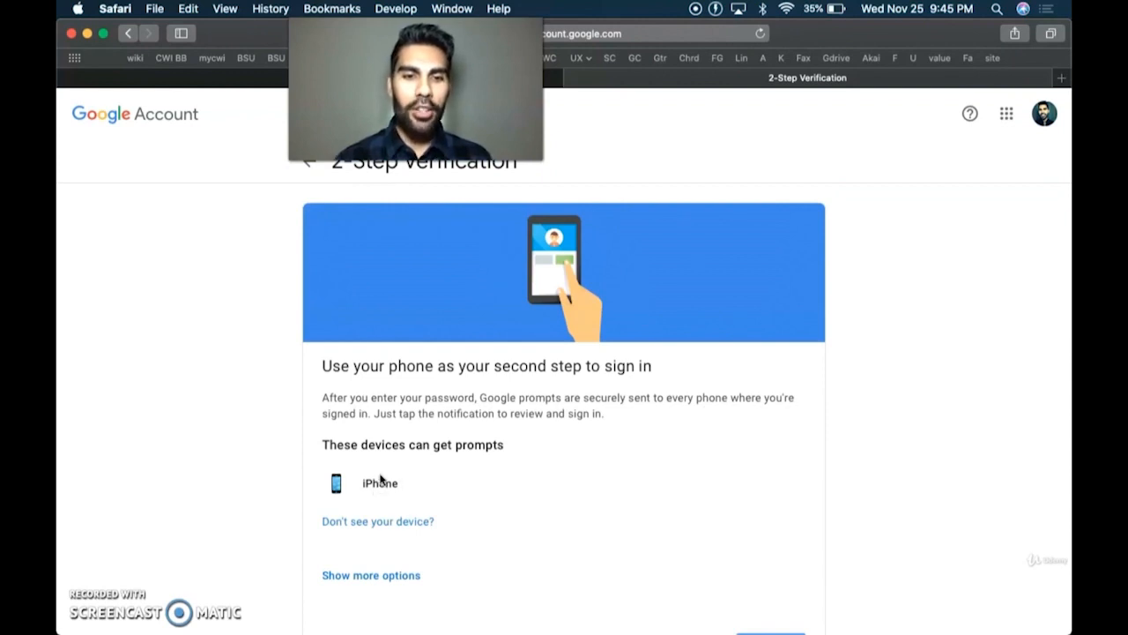
scroll(404, 485, down, 2)
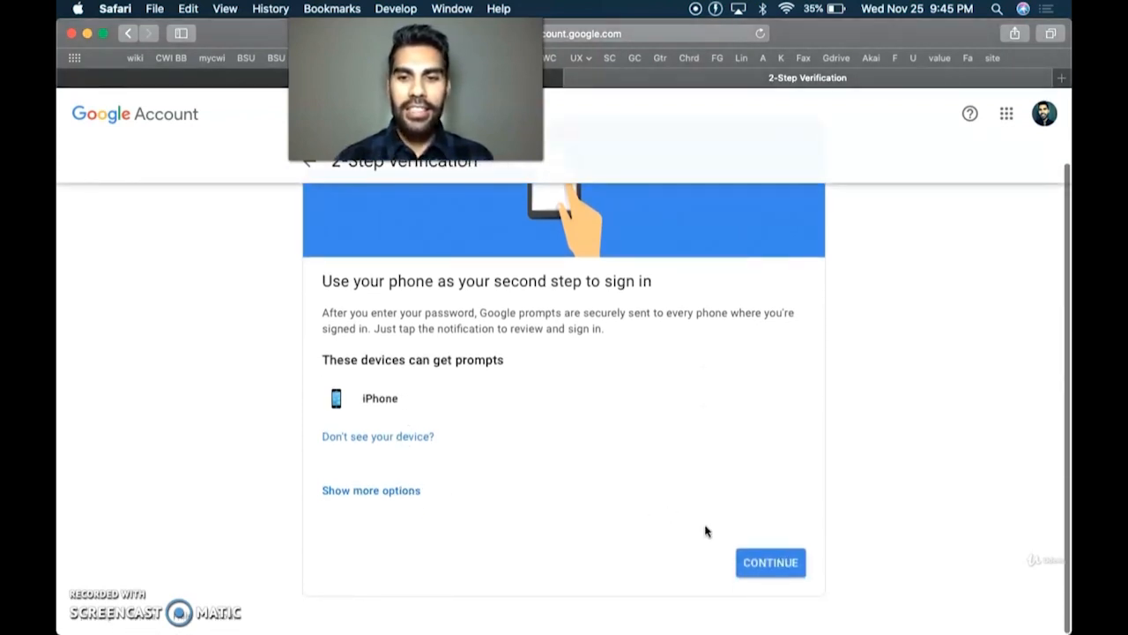
click(763, 564)
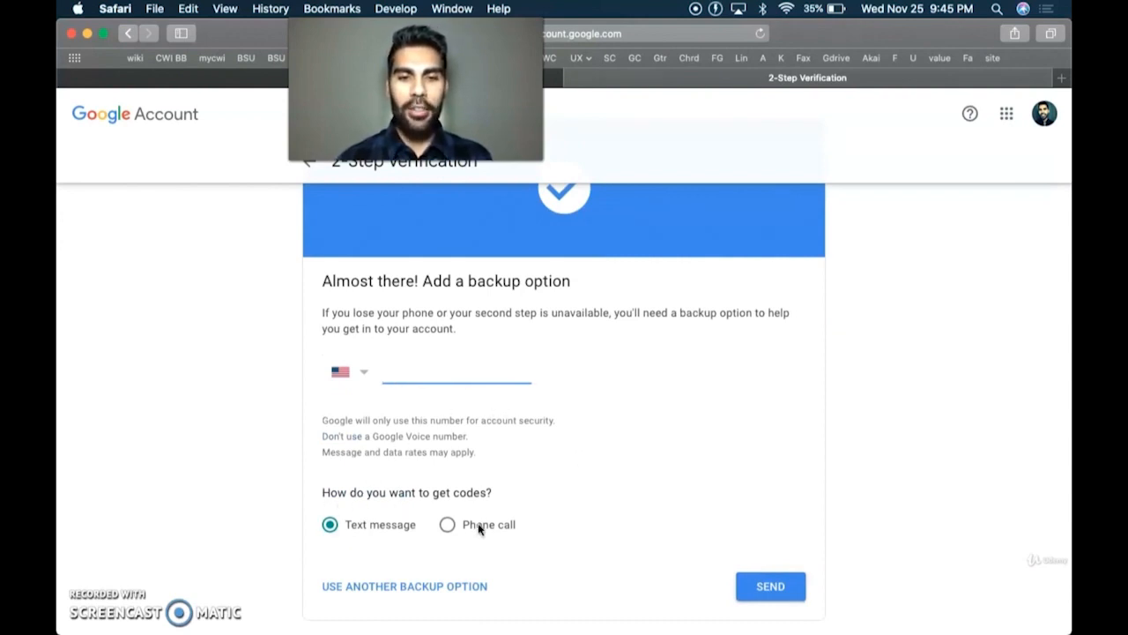
- Enter the backup phone number for text-message codes, then switch to passwordmeter.com
scroll(479, 529, down, 1)
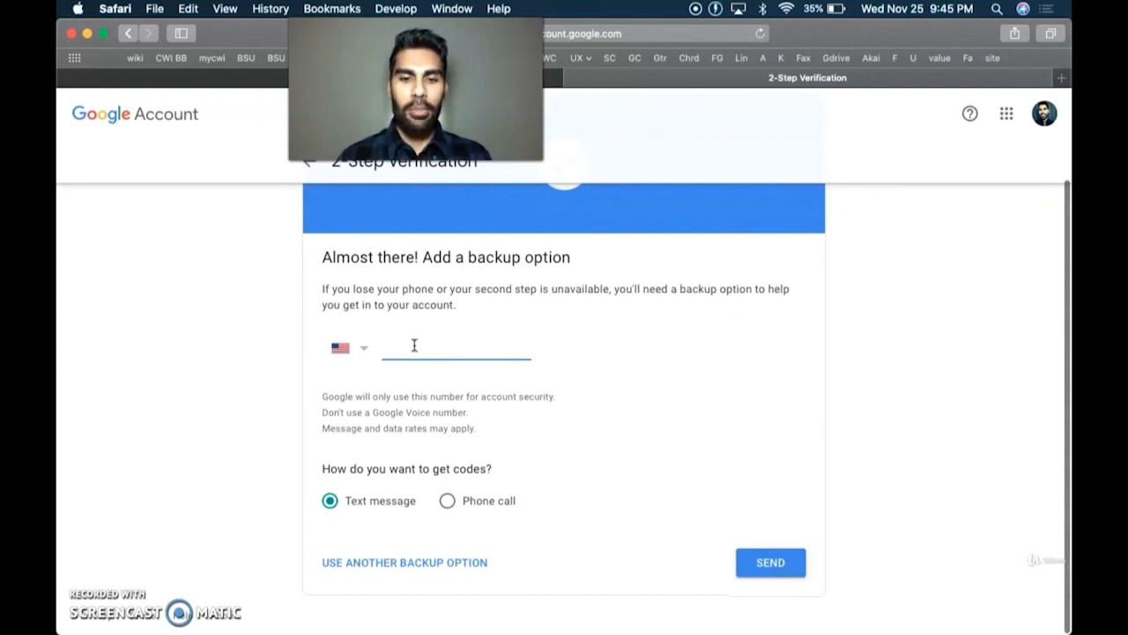
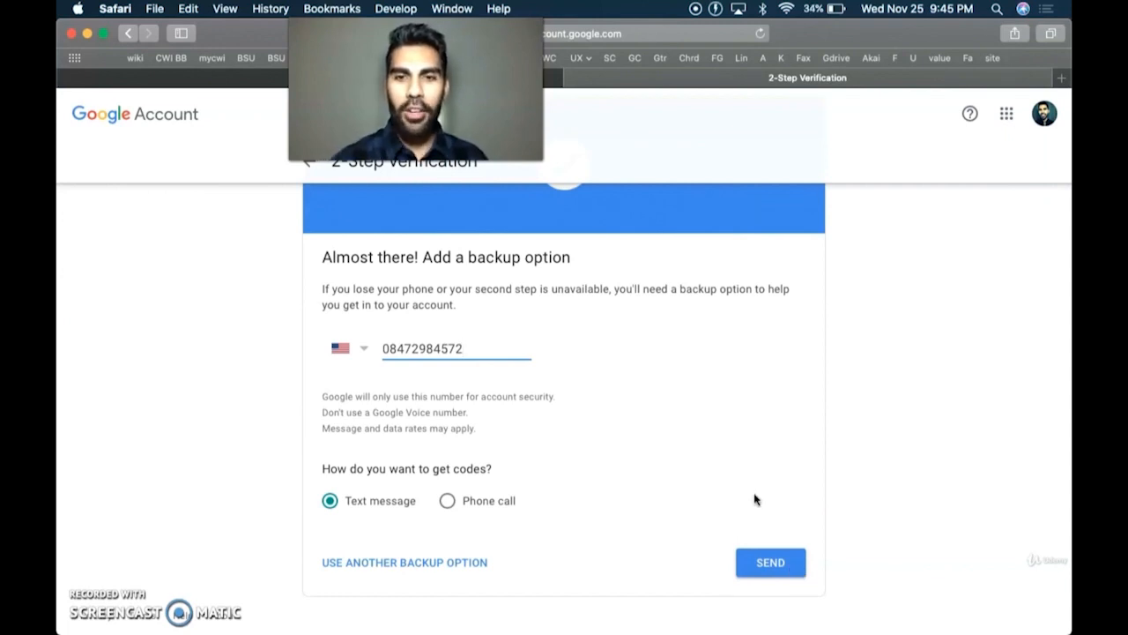
scroll(735, 335, up, 3)
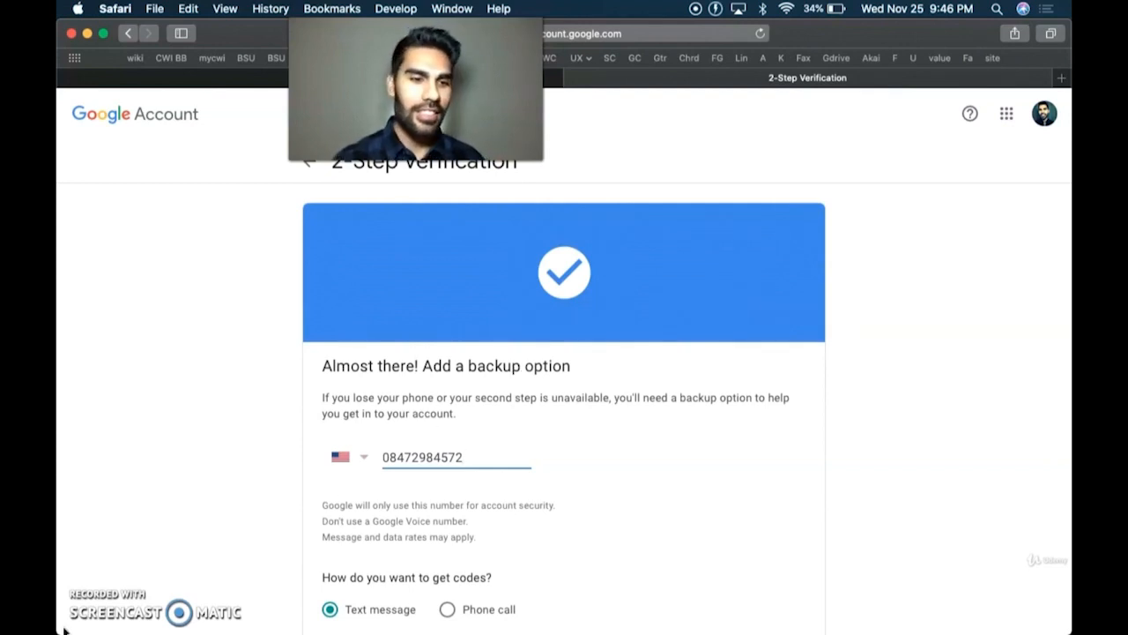
click(77, 600)
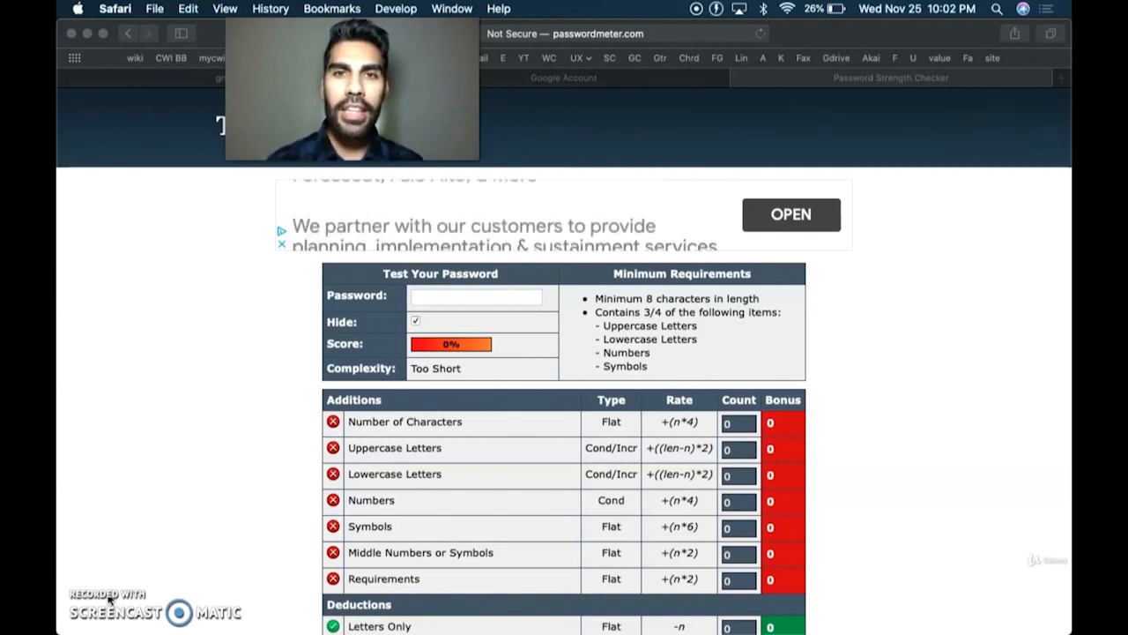
mouse_move(227, 630)
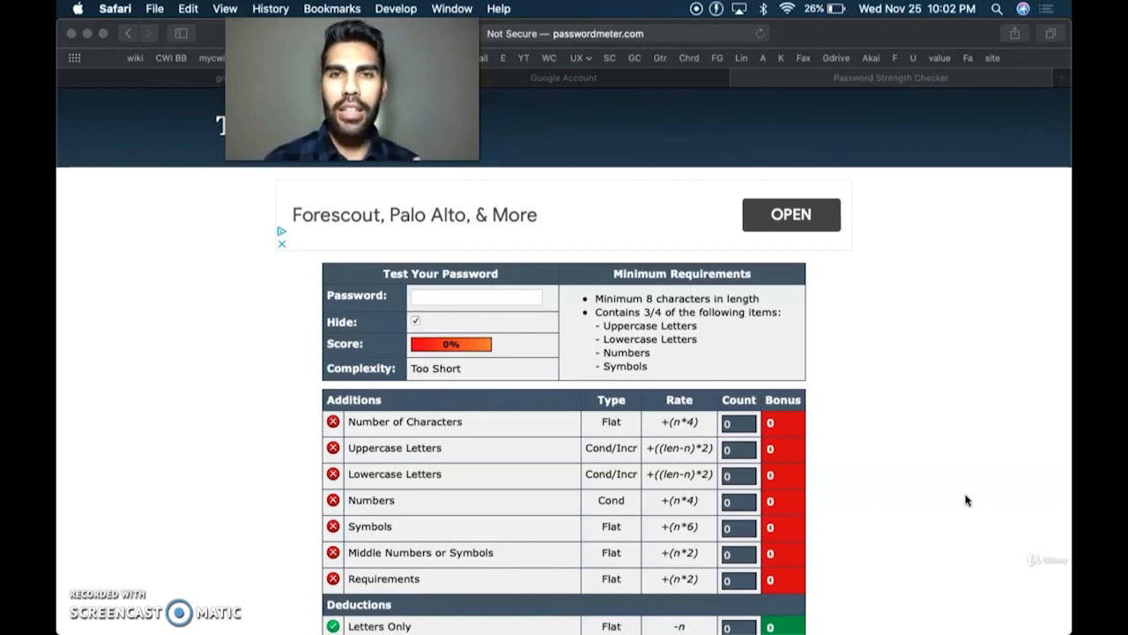
scroll(964, 497, down, 10)
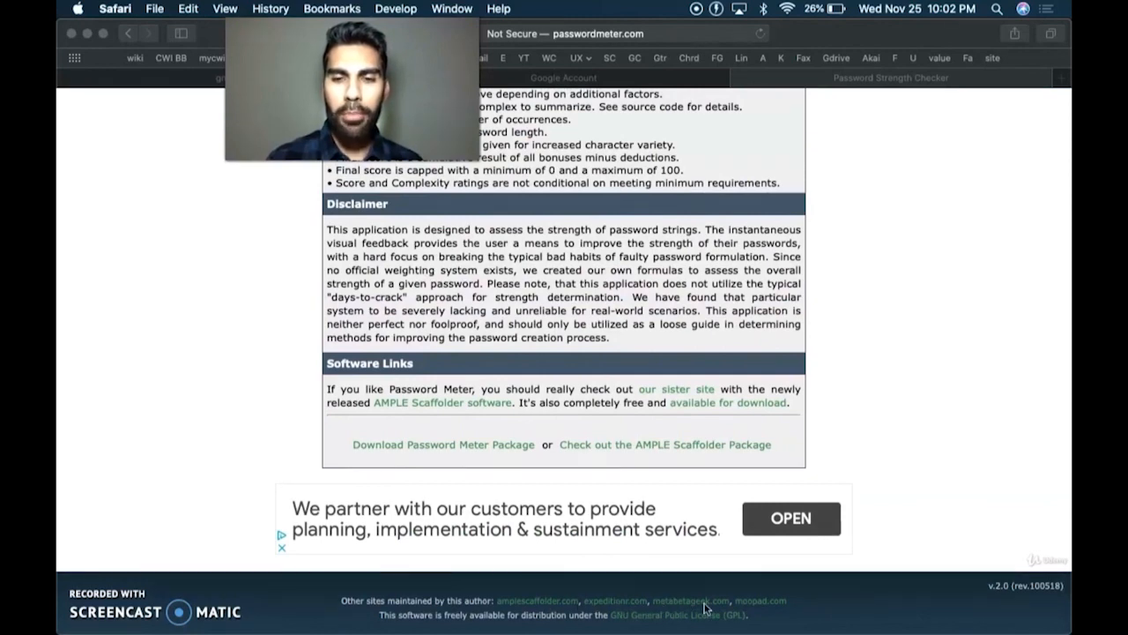
scroll(892, 300, up, 15)
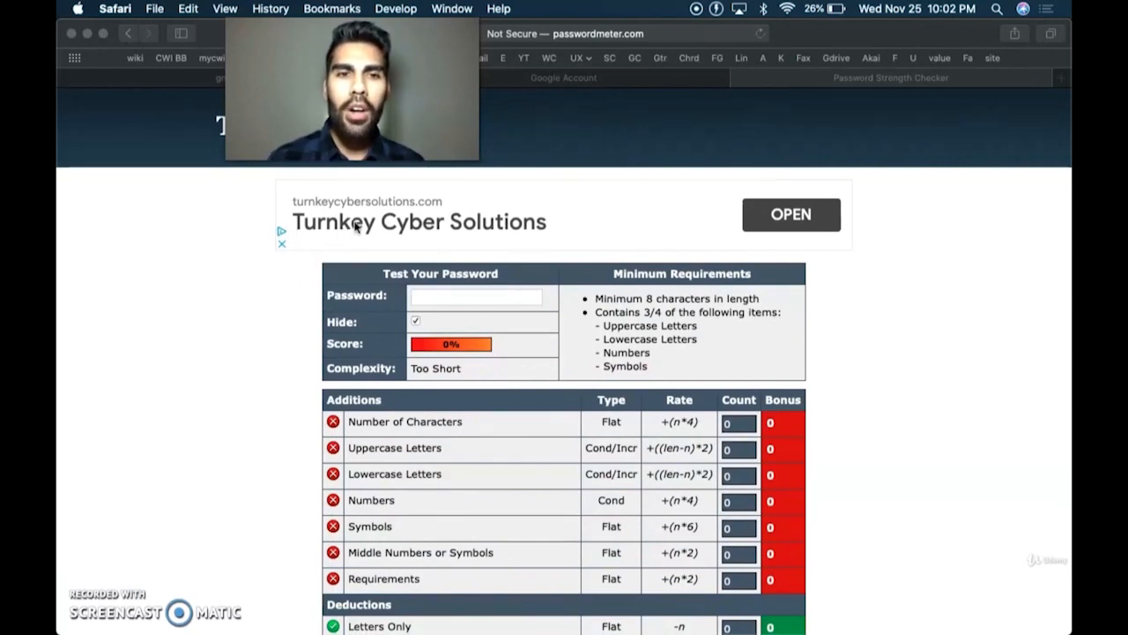
scroll(911, 490, down, 6)
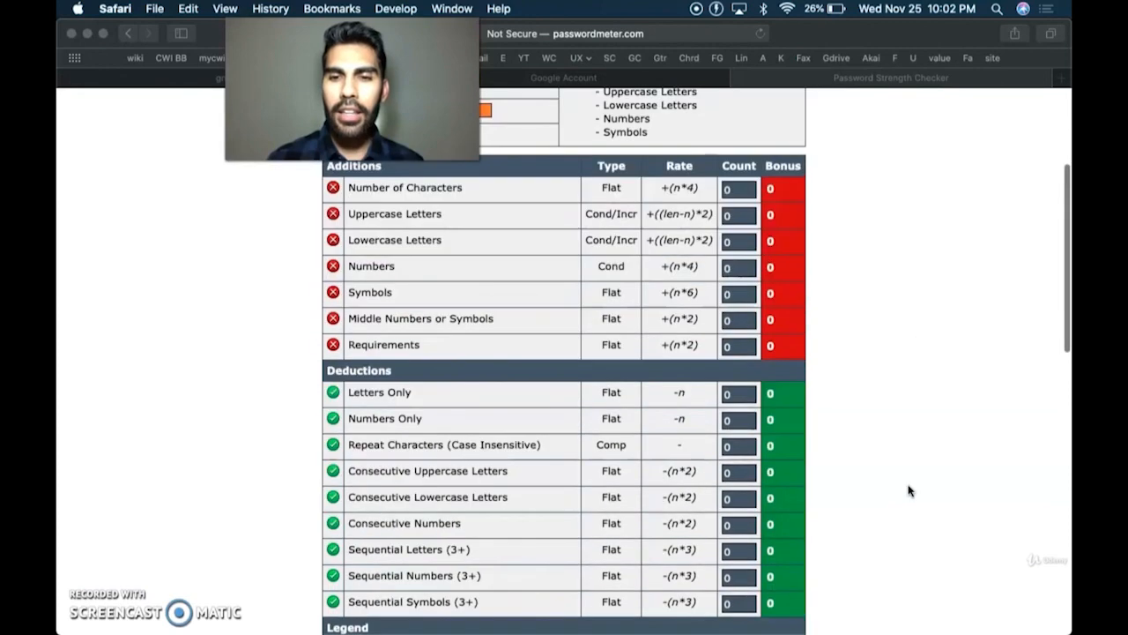
scroll(898, 535, up, 6)
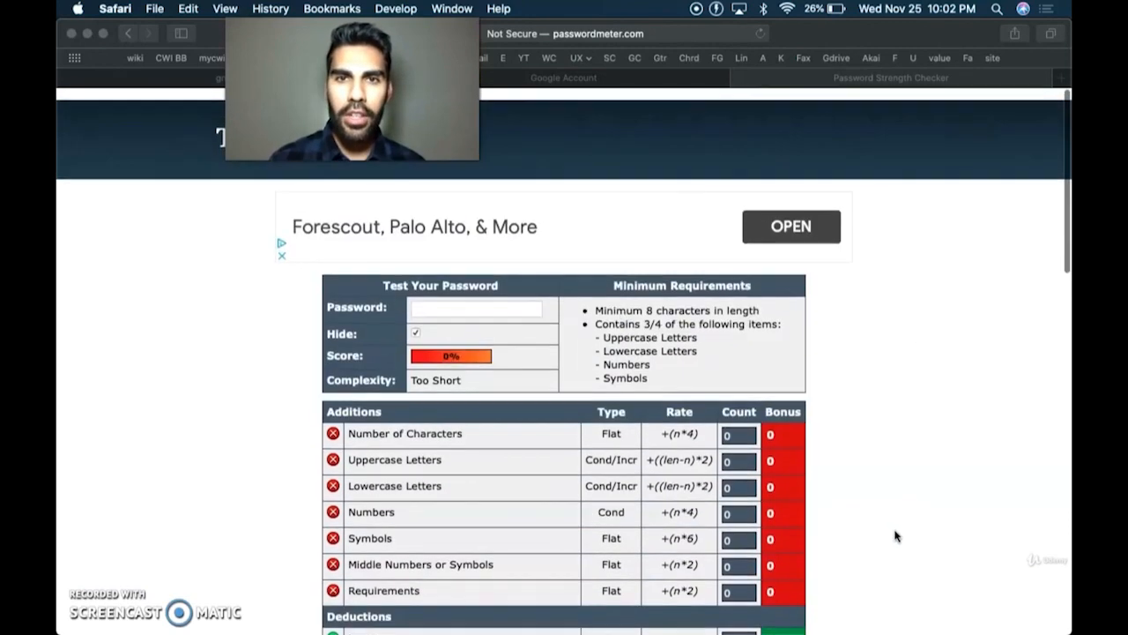
click(490, 297)
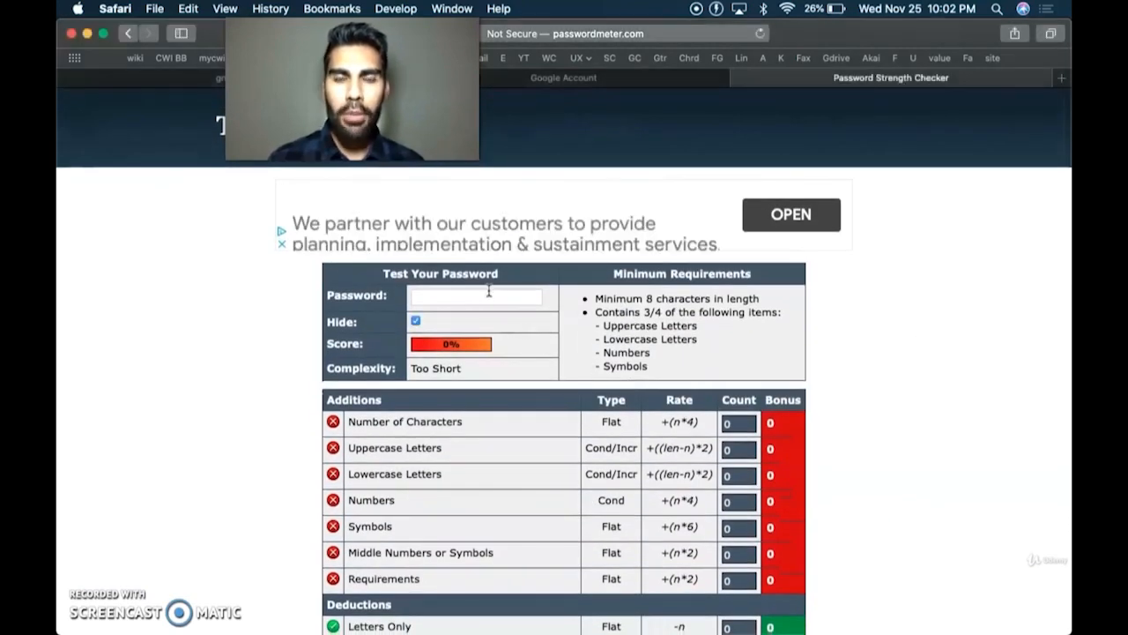
click(485, 296)
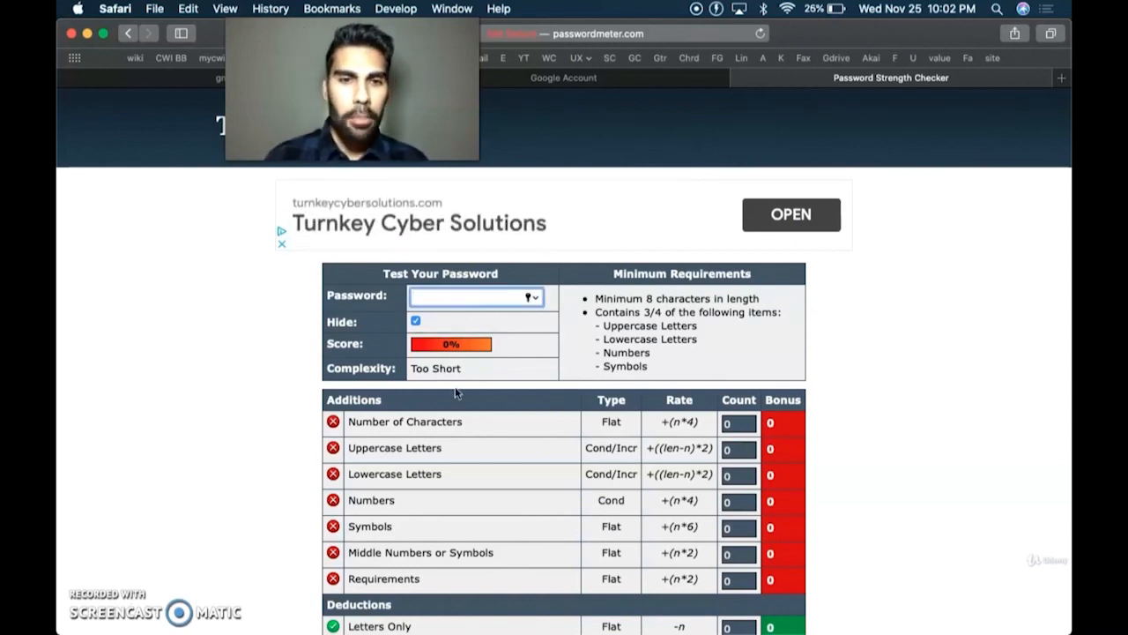
scroll(405, 414, down, 3)
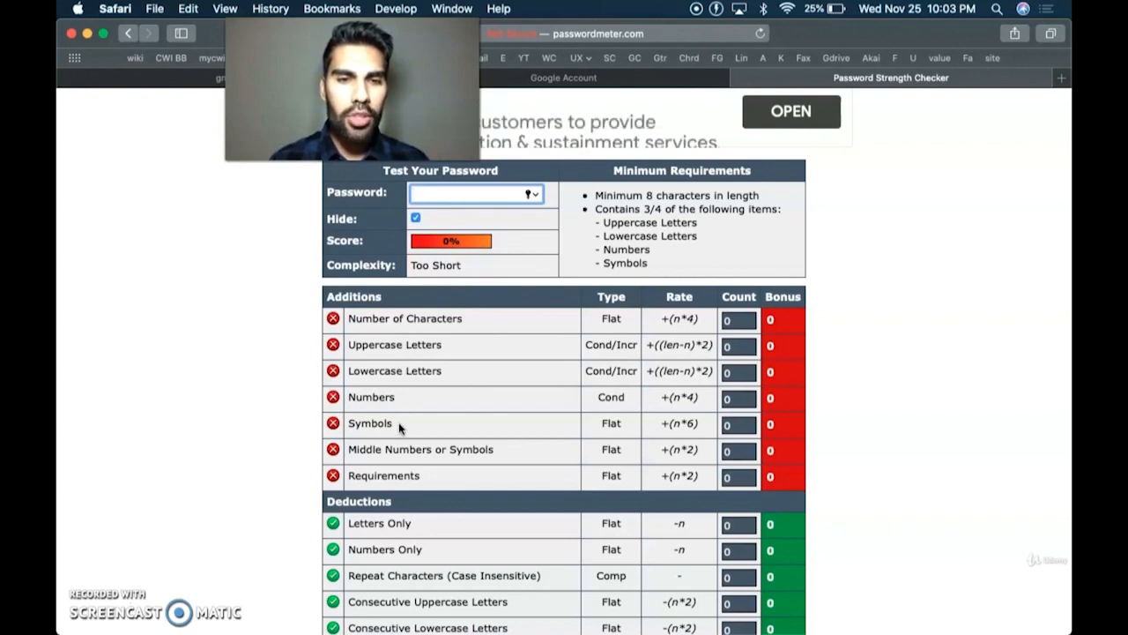
scroll(398, 422, down, 5)
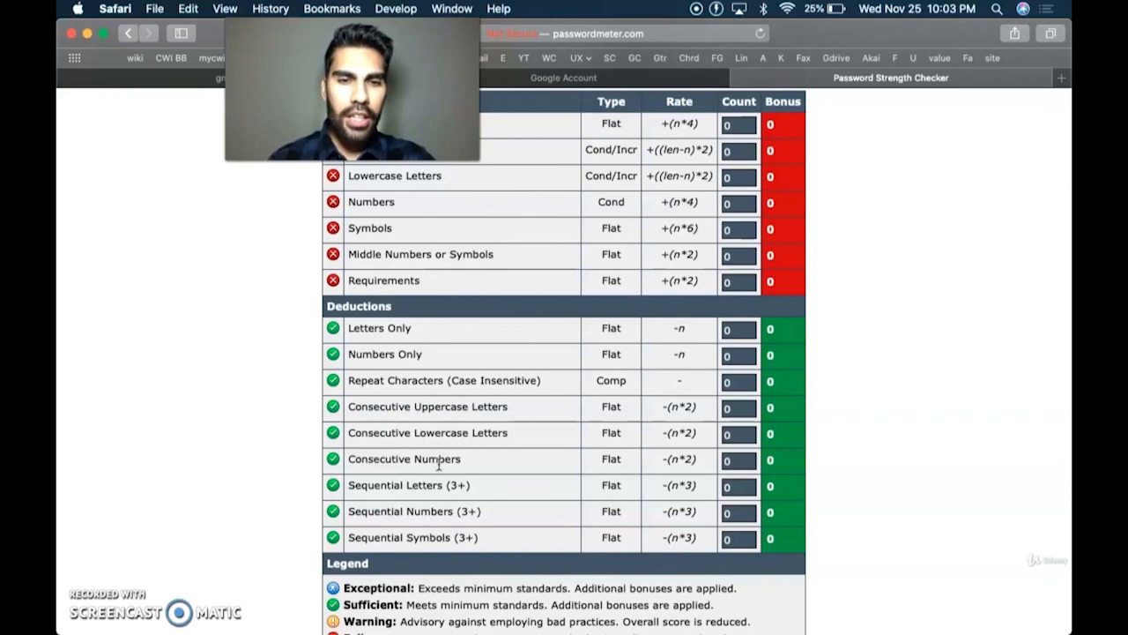
scroll(446, 468, up, 1)
scroll(446, 470, up, 10)
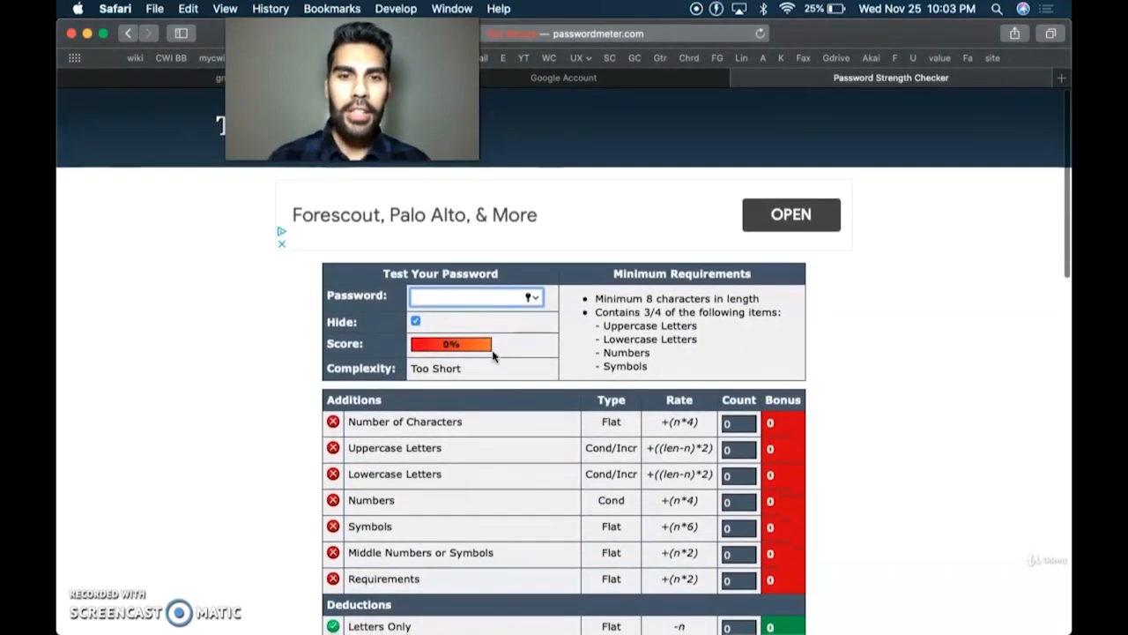
- Enter a mixed symbol, digit and letter test password, unmasked, until it scores 100% Very Strong
click(446, 296)
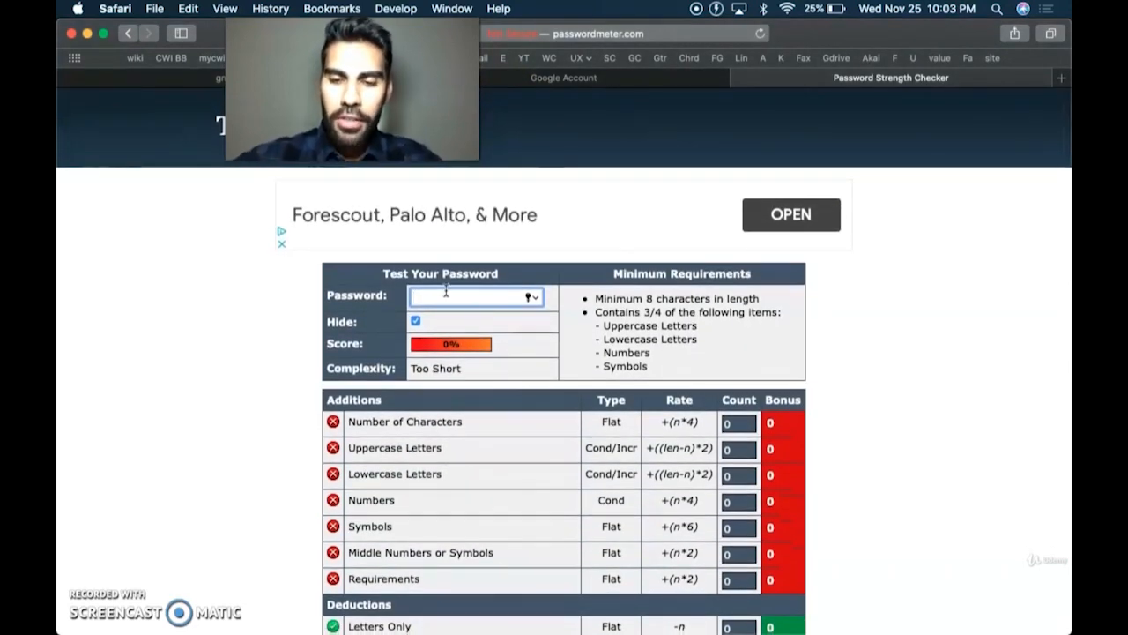
text(!)
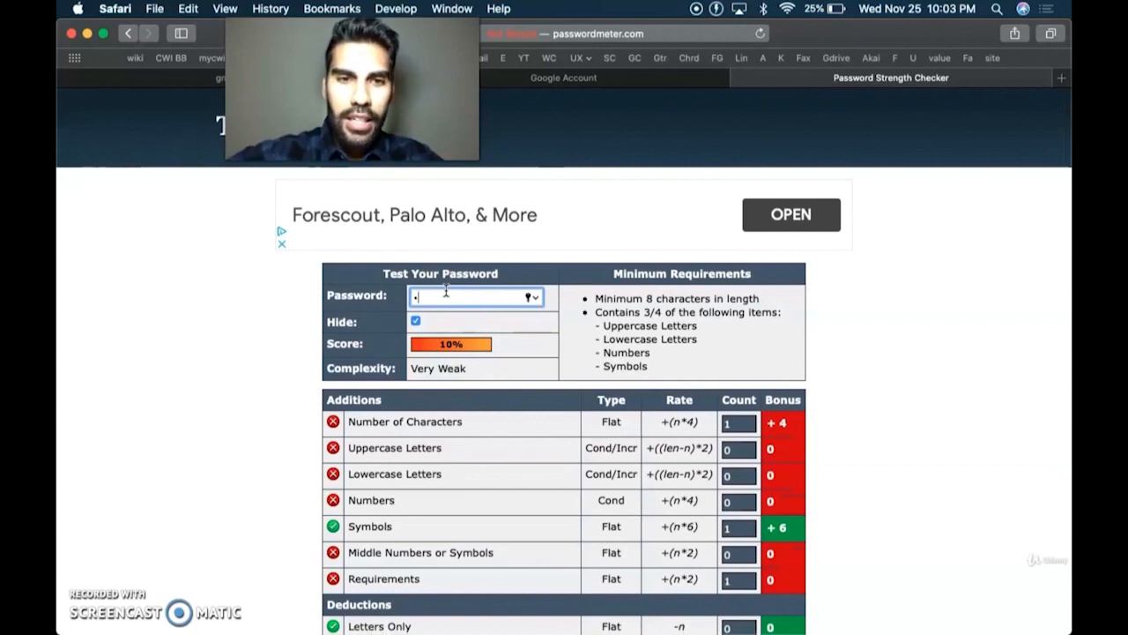
text(!1)
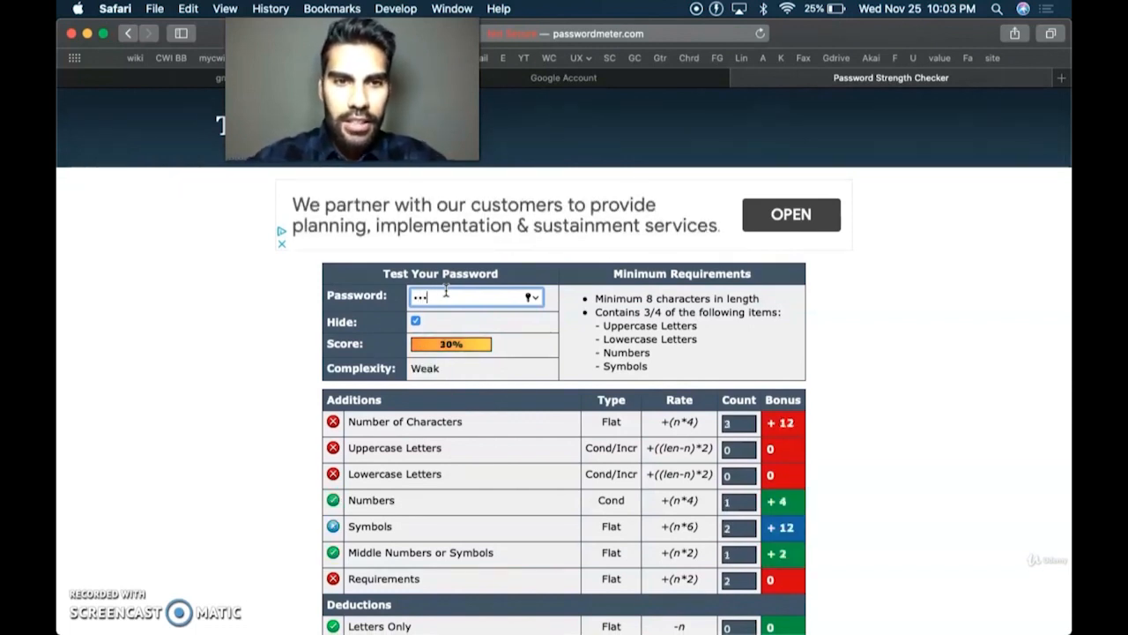
click(416, 322)
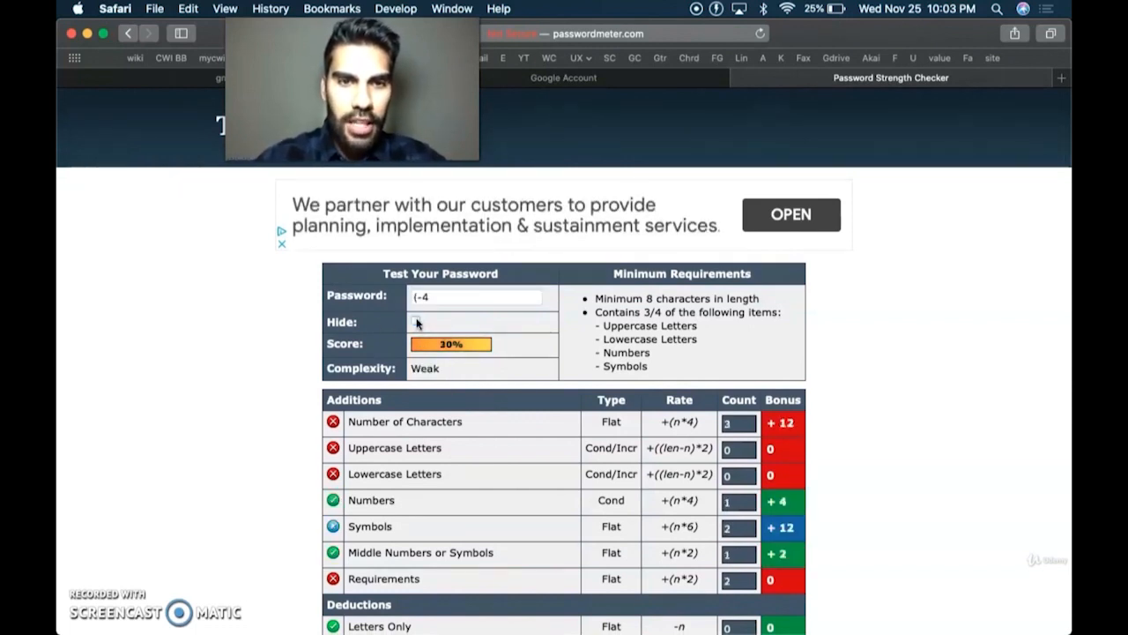
click(439, 297)
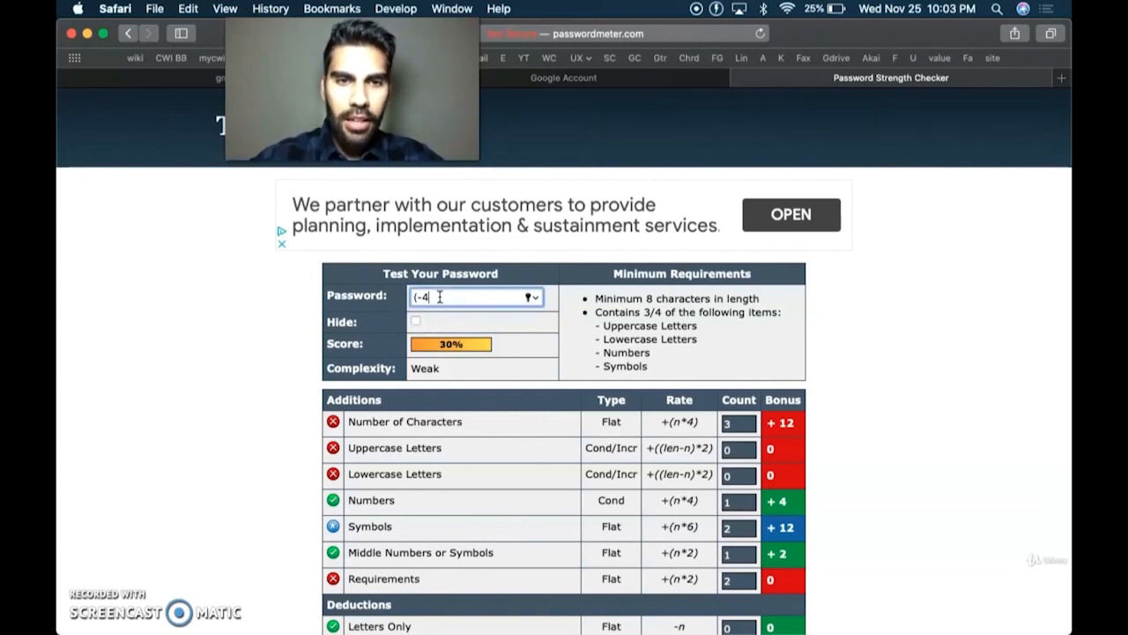
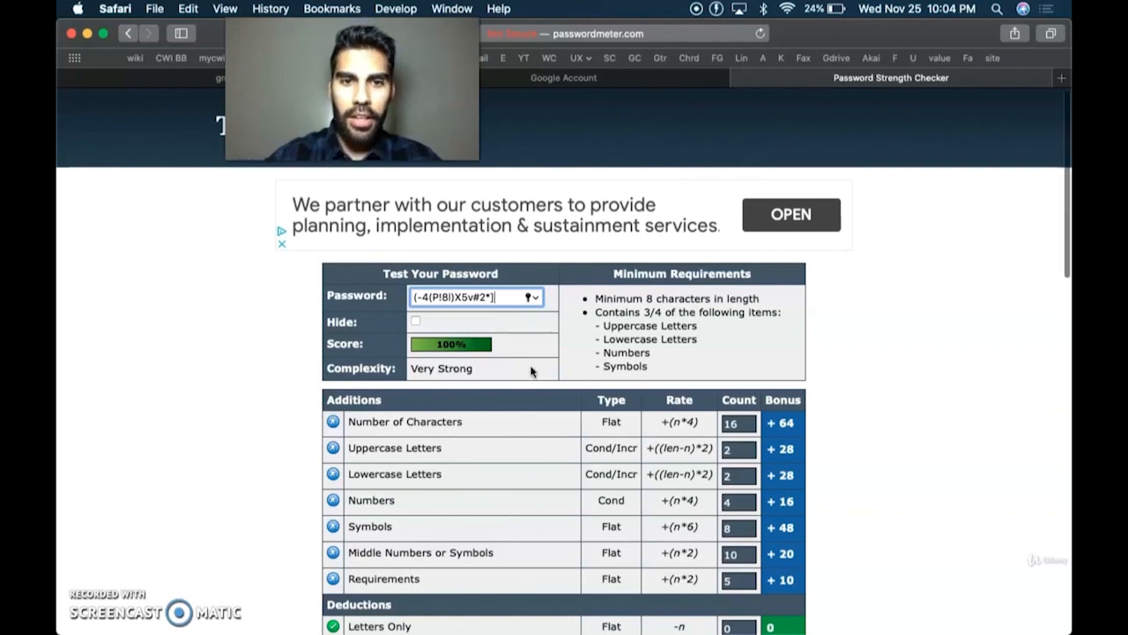
scroll(530, 370, down, 2)
scroll(531, 372, up, 1)
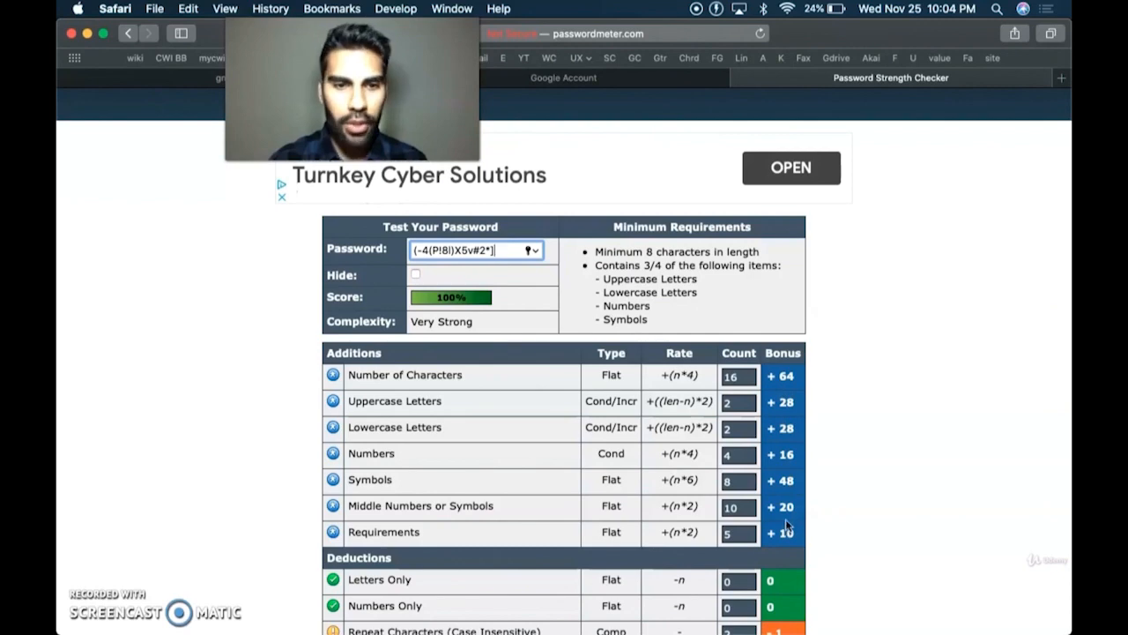
scroll(791, 401, down, 5)
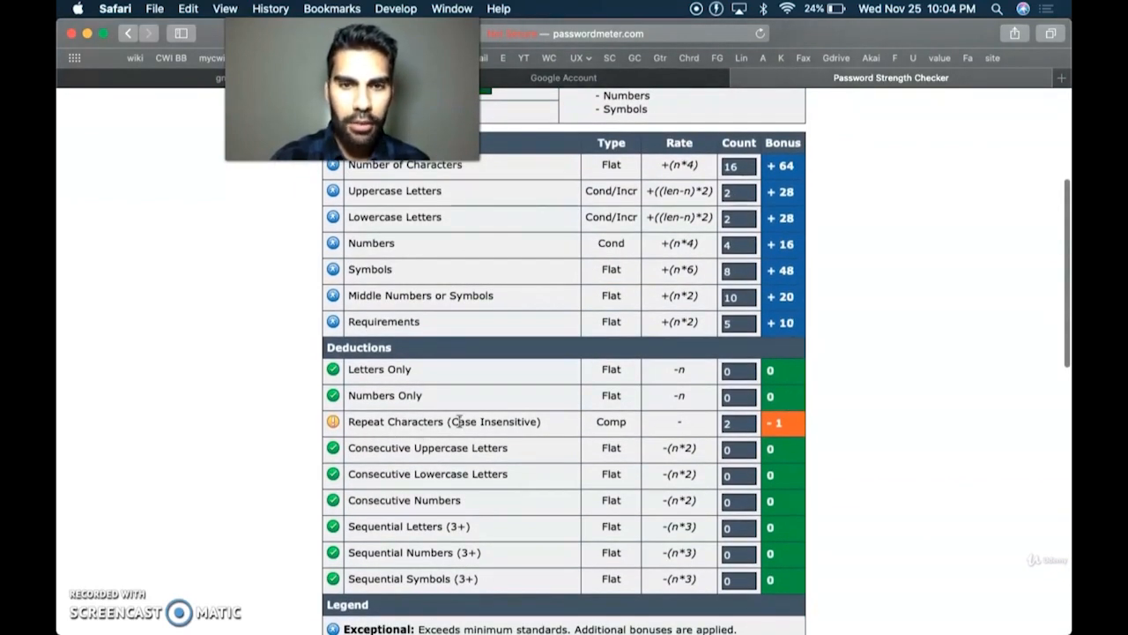
scroll(511, 421, up, 6)
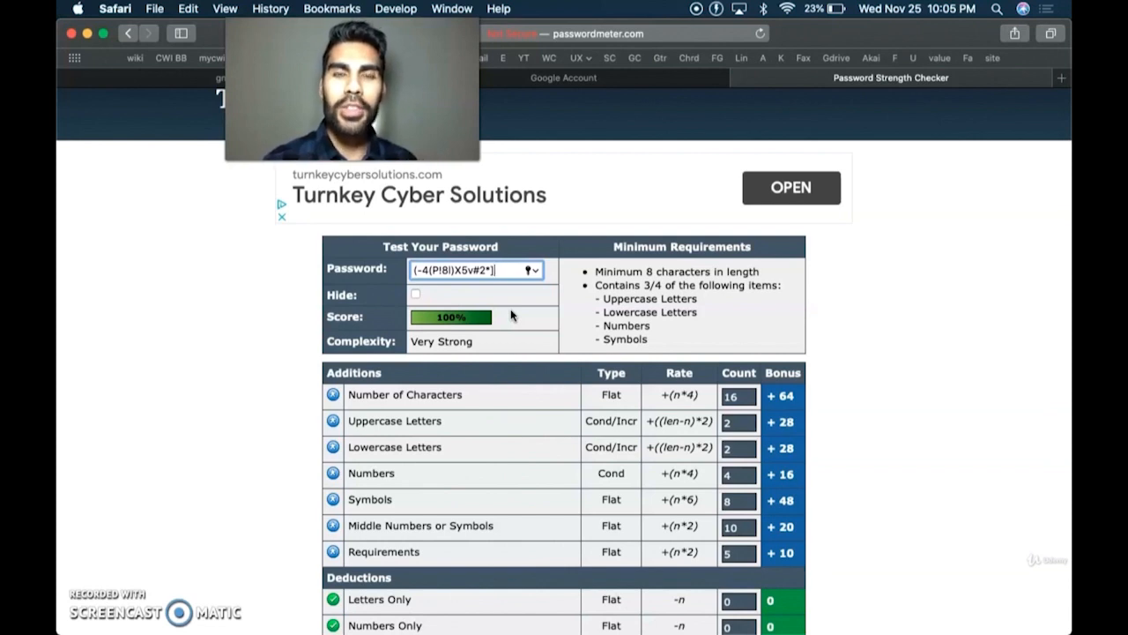
mouse_move(194, 626)
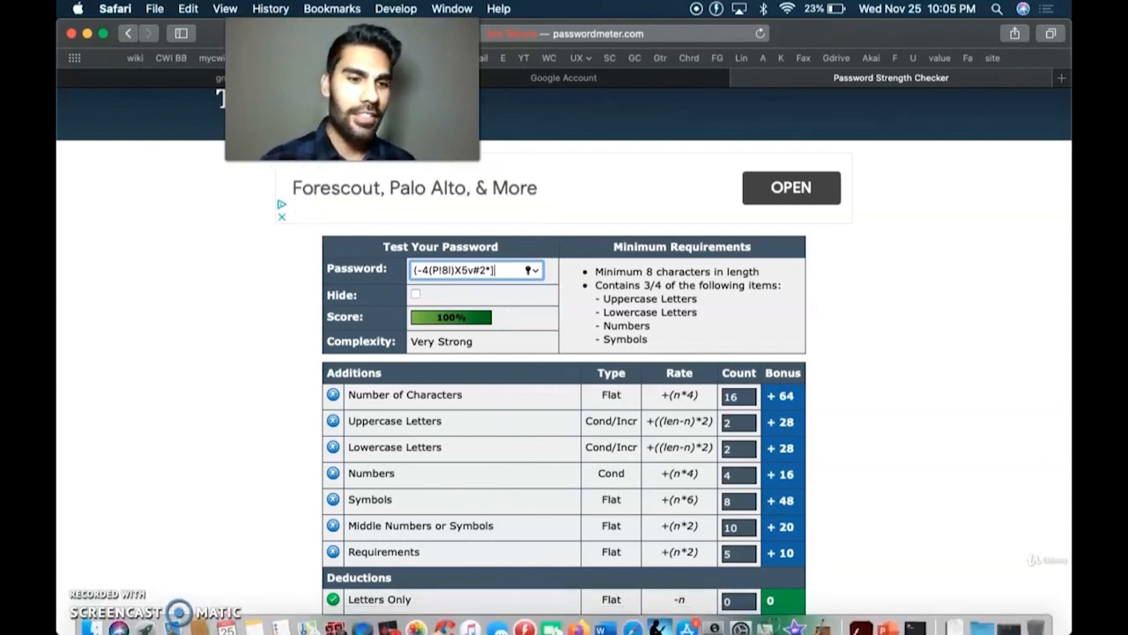
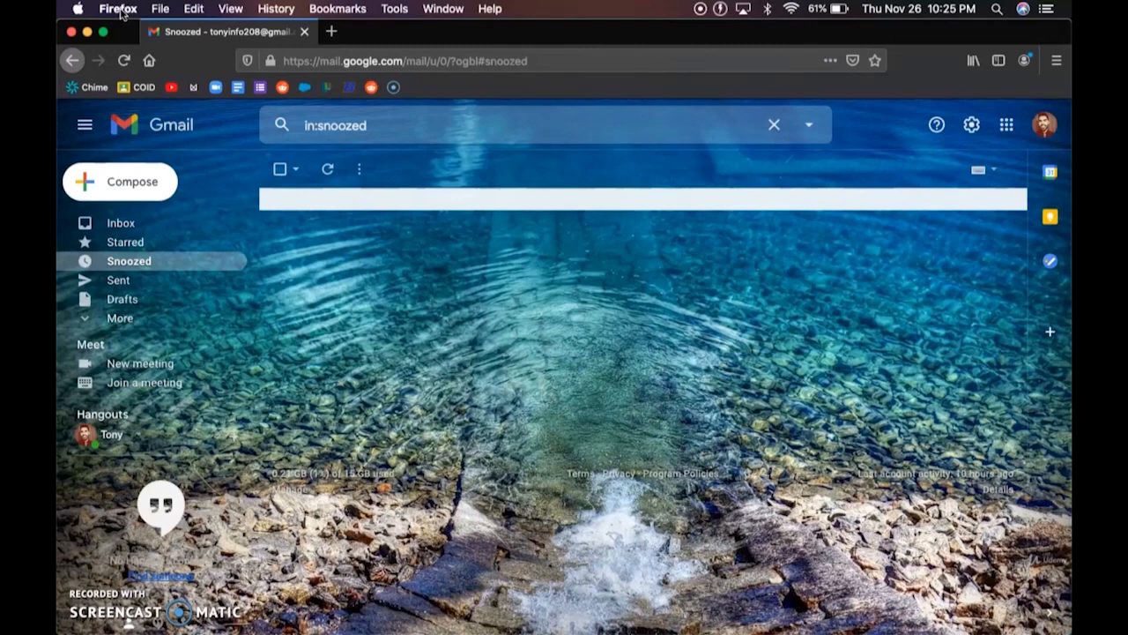
- Open the Firefox application menu from the macOS menu bar
click(123, 10)
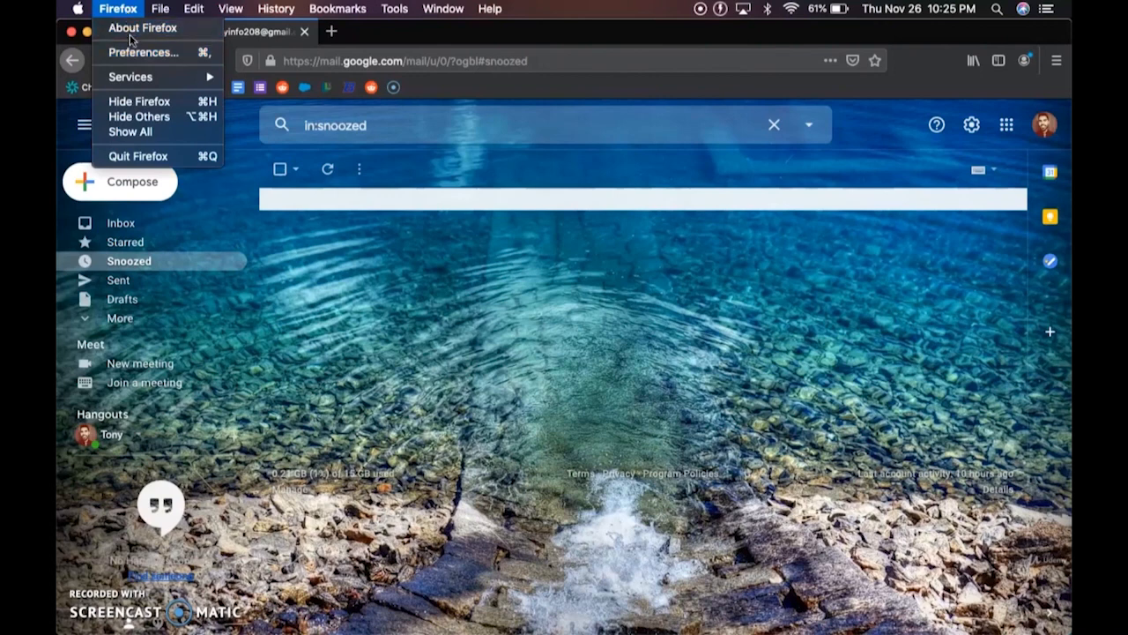
- Open Firefox Preferences on the General page
click(142, 55)
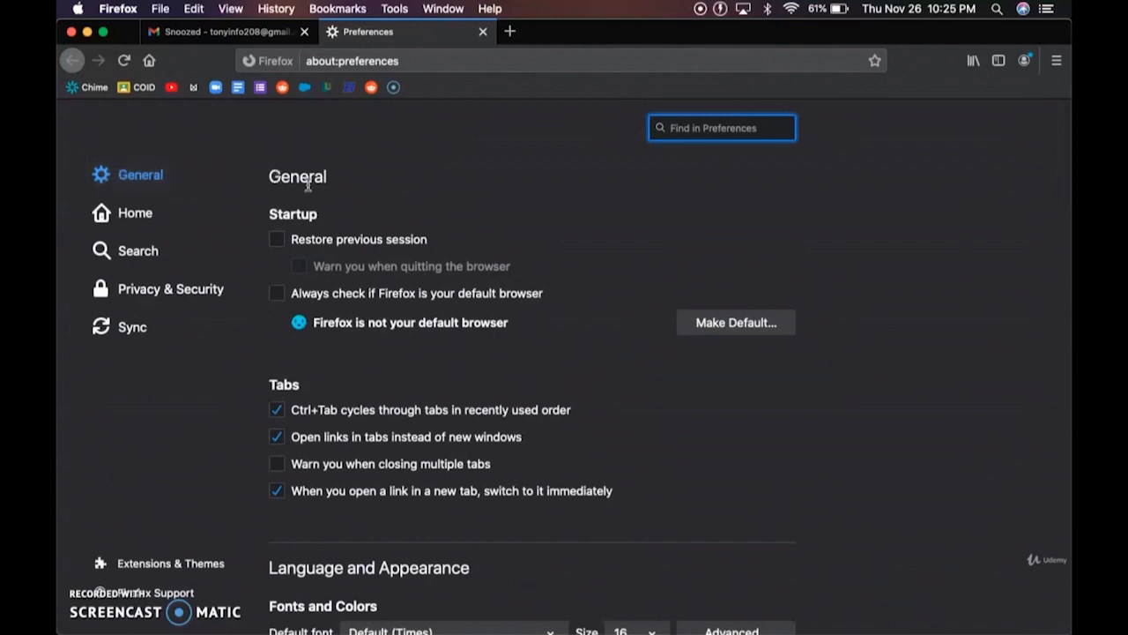
scroll(307, 186, down, 1)
scroll(300, 181, up, 1)
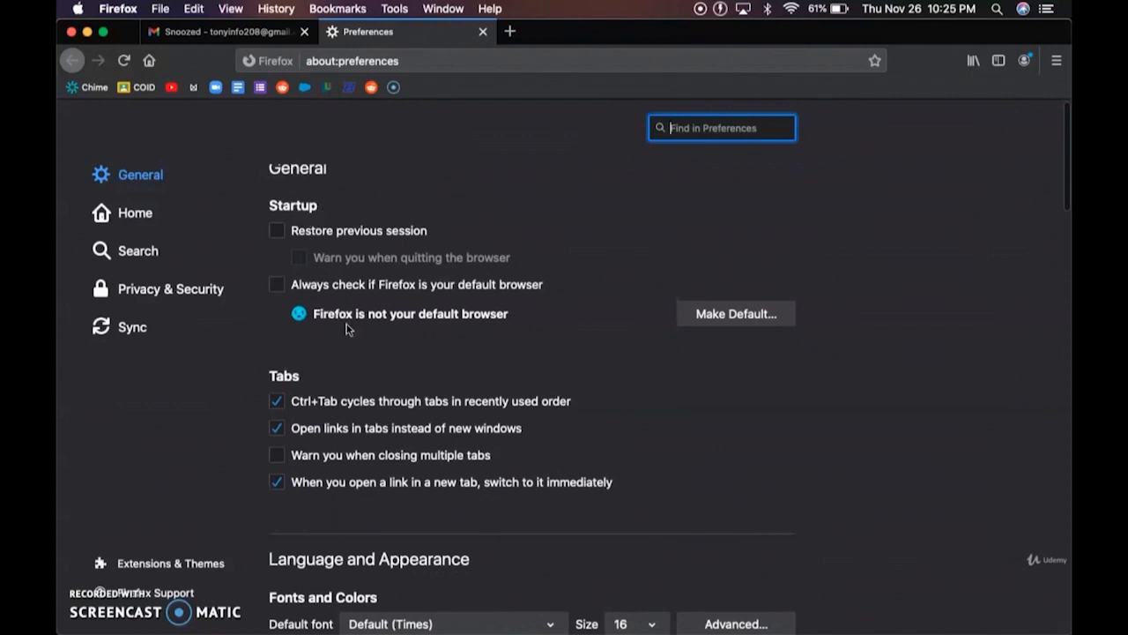
- Scroll down to the Applications list and select the Portable Document Format (PDF) row
scroll(335, 327, down, 5)
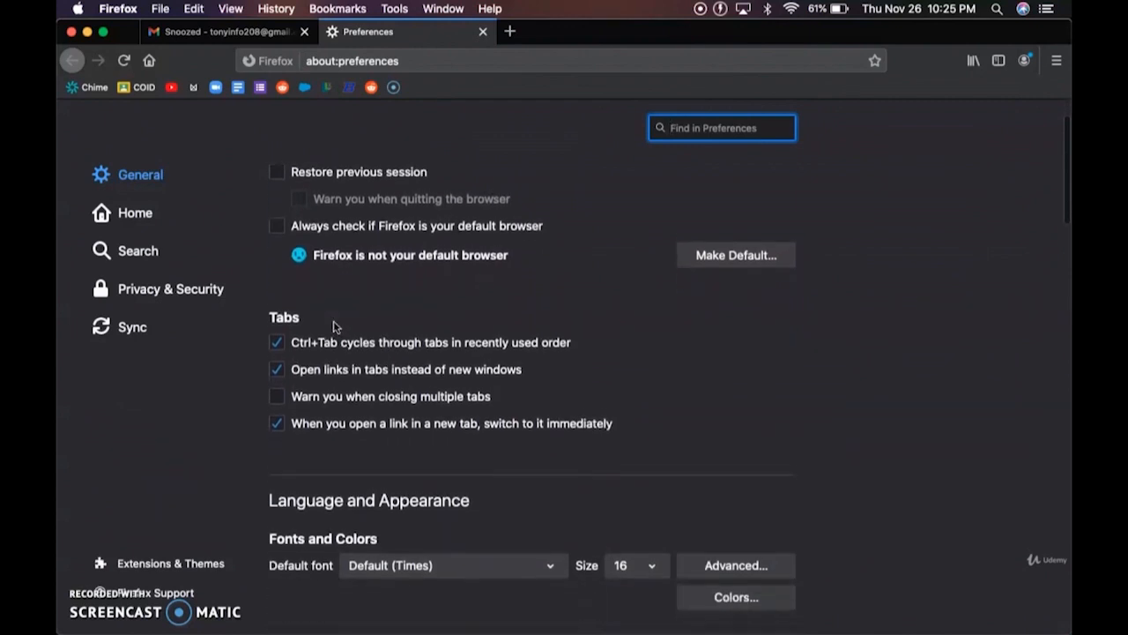
scroll(335, 327, down, 1)
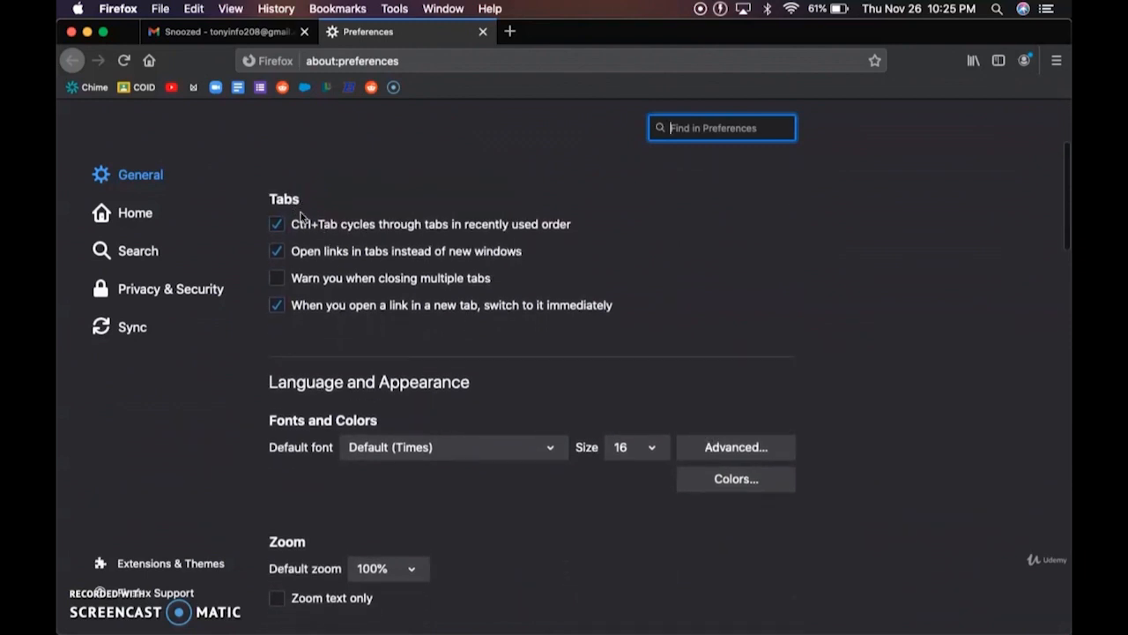
scroll(324, 328, down, 5)
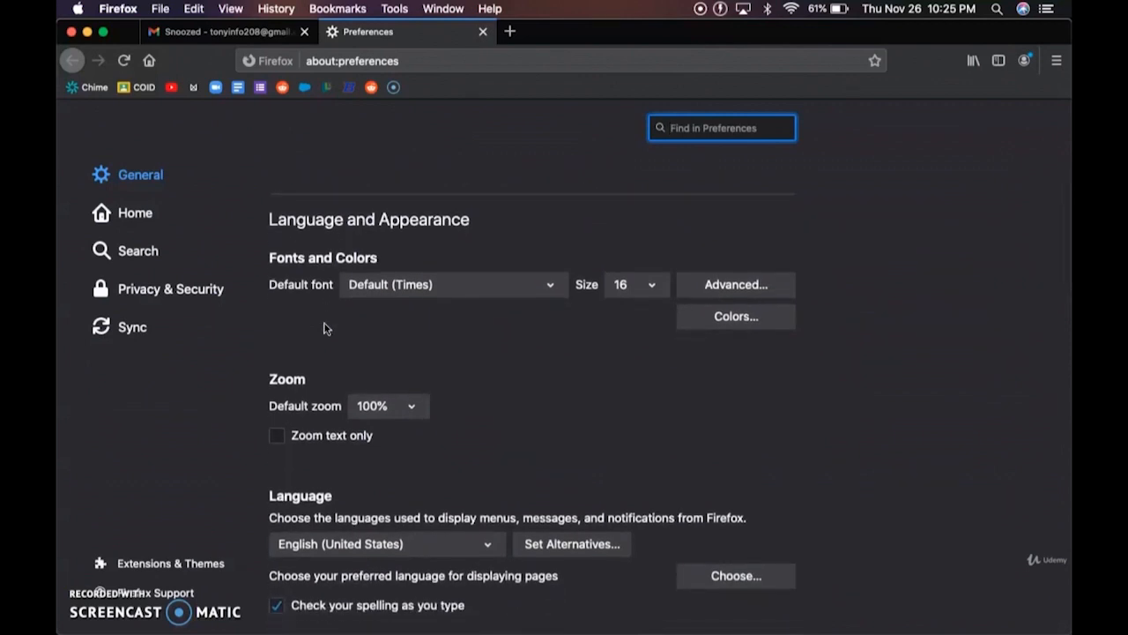
scroll(327, 329, down, 1)
scroll(323, 329, down, 3)
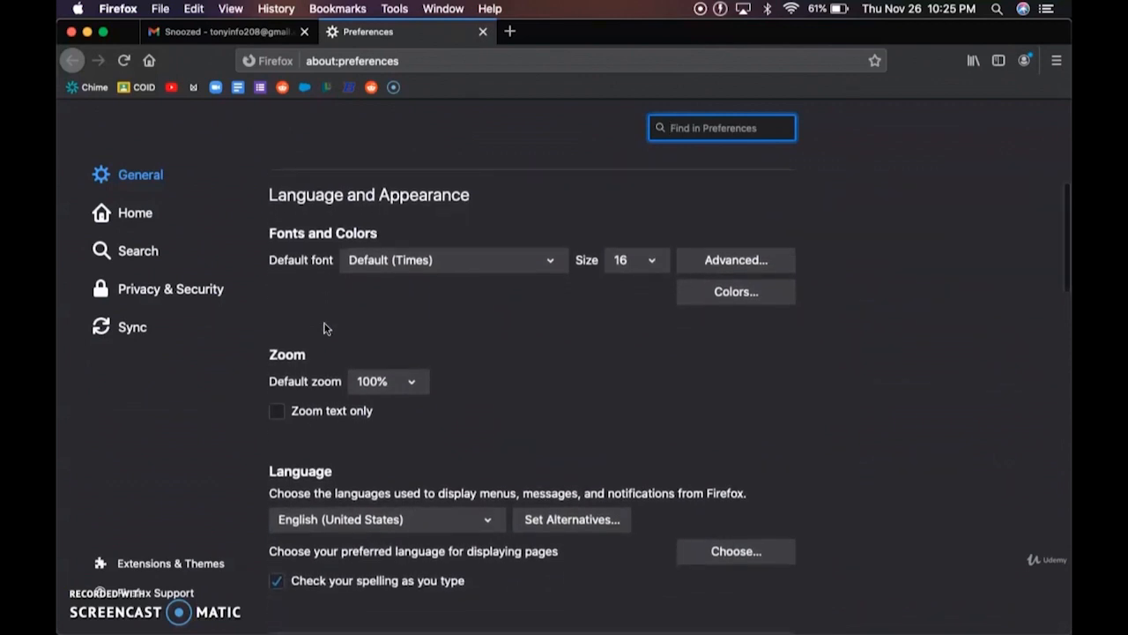
scroll(323, 329, down, 2)
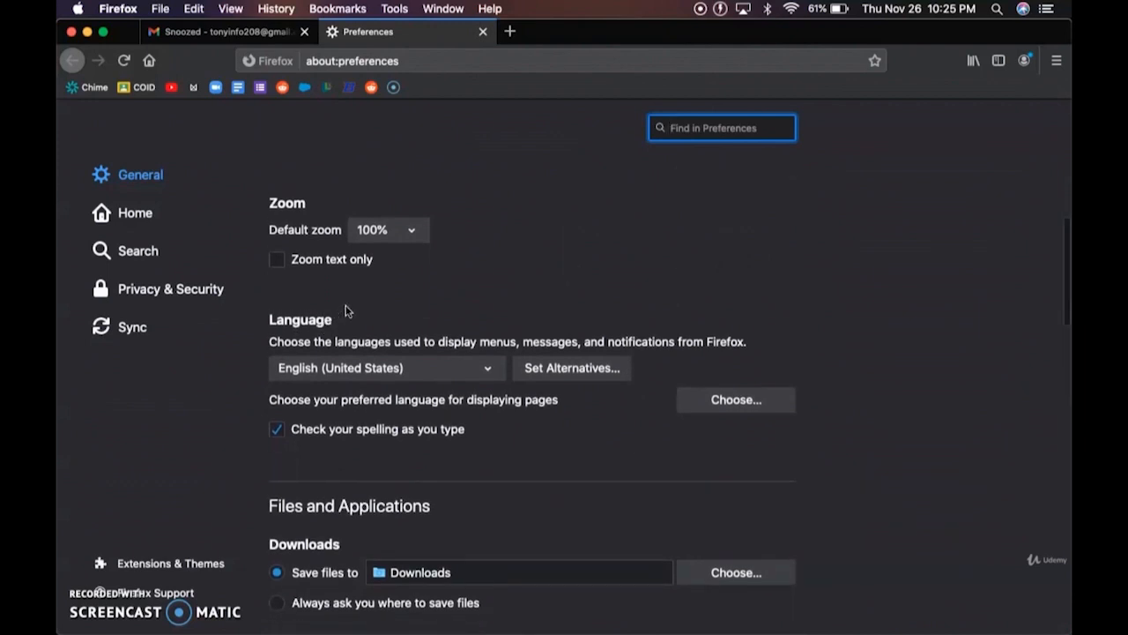
scroll(345, 310, down, 4)
scroll(345, 310, down, 3)
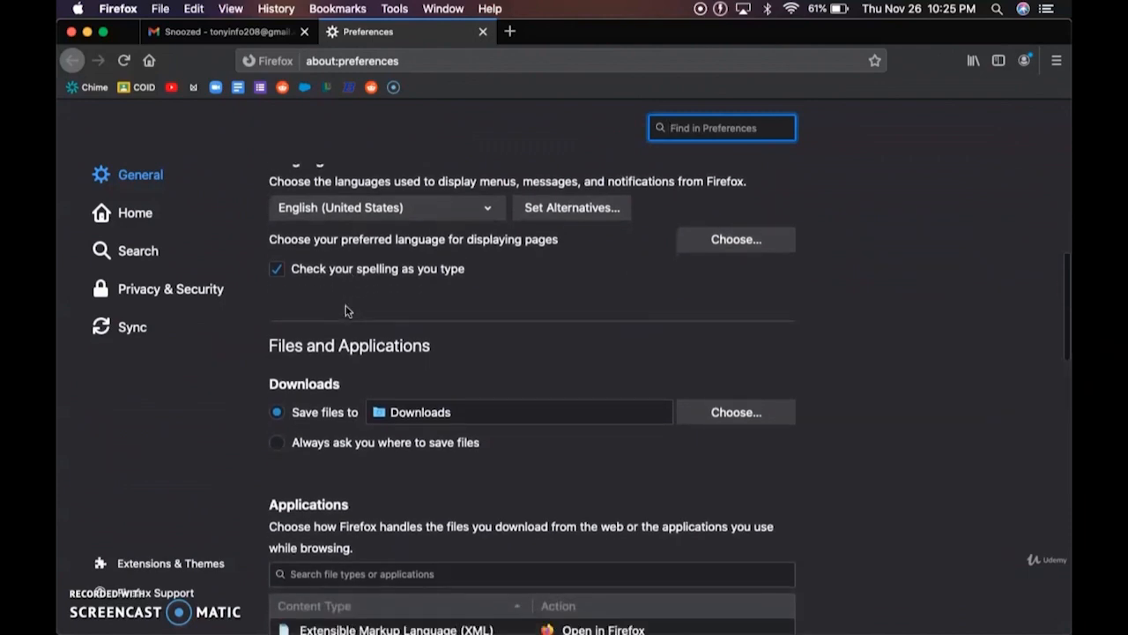
scroll(345, 310, down, 5)
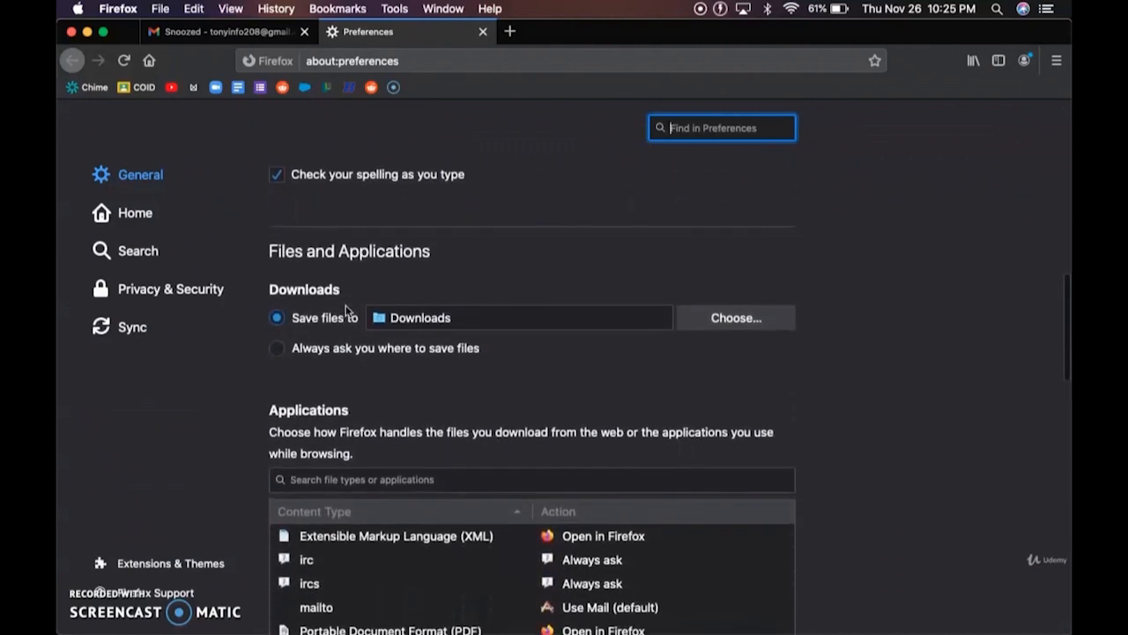
scroll(345, 310, down, 3)
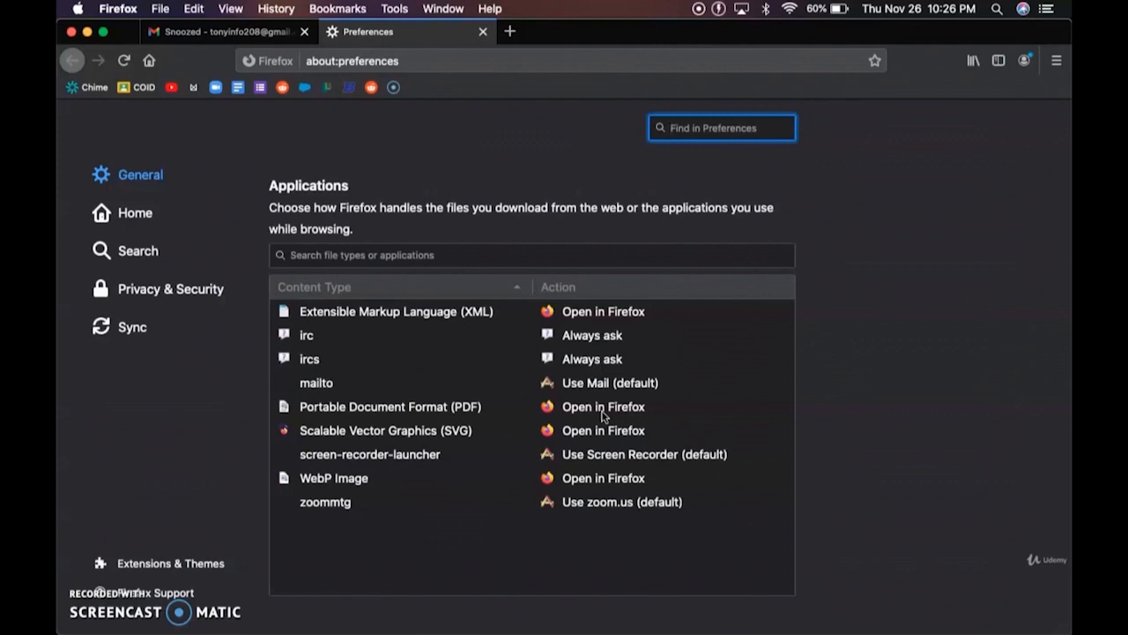
scroll(603, 416, down, 3)
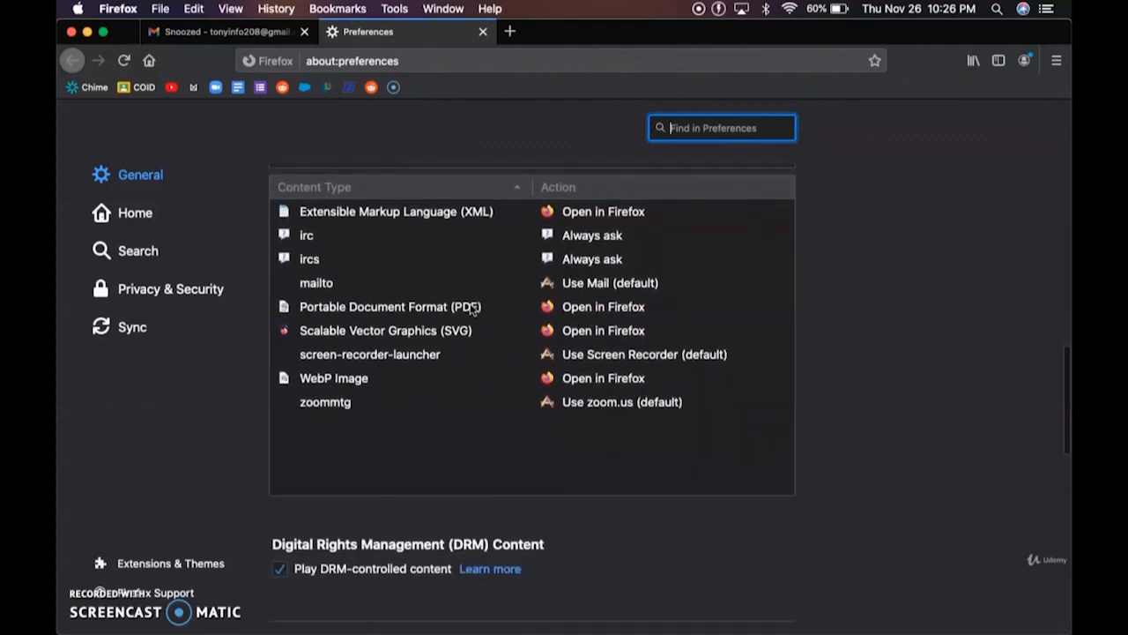
click(602, 305)
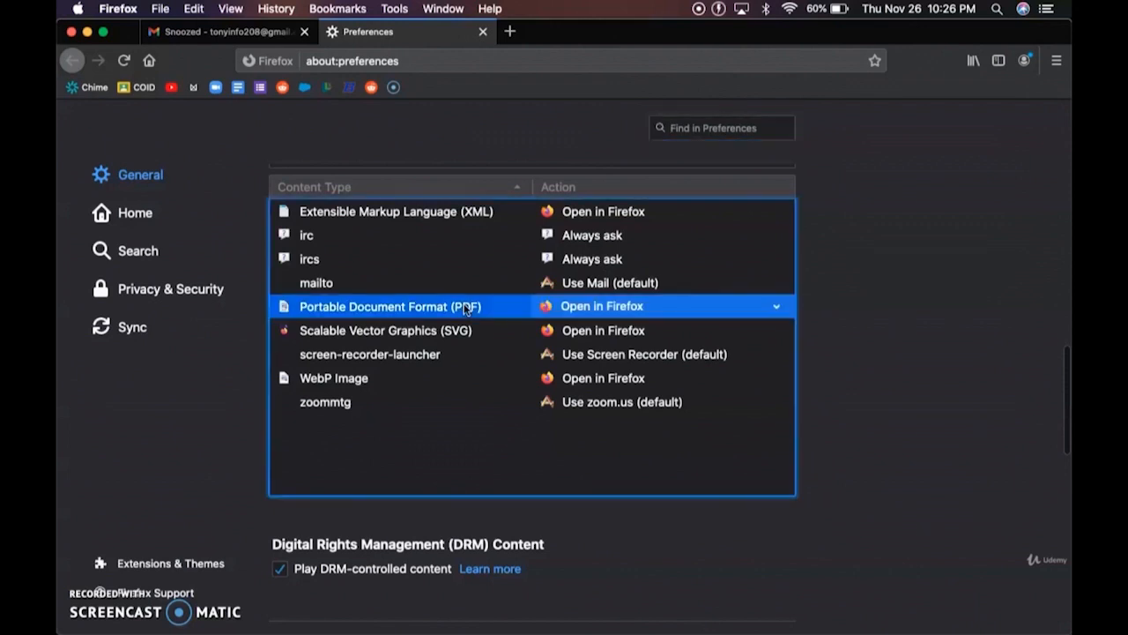
click(778, 307)
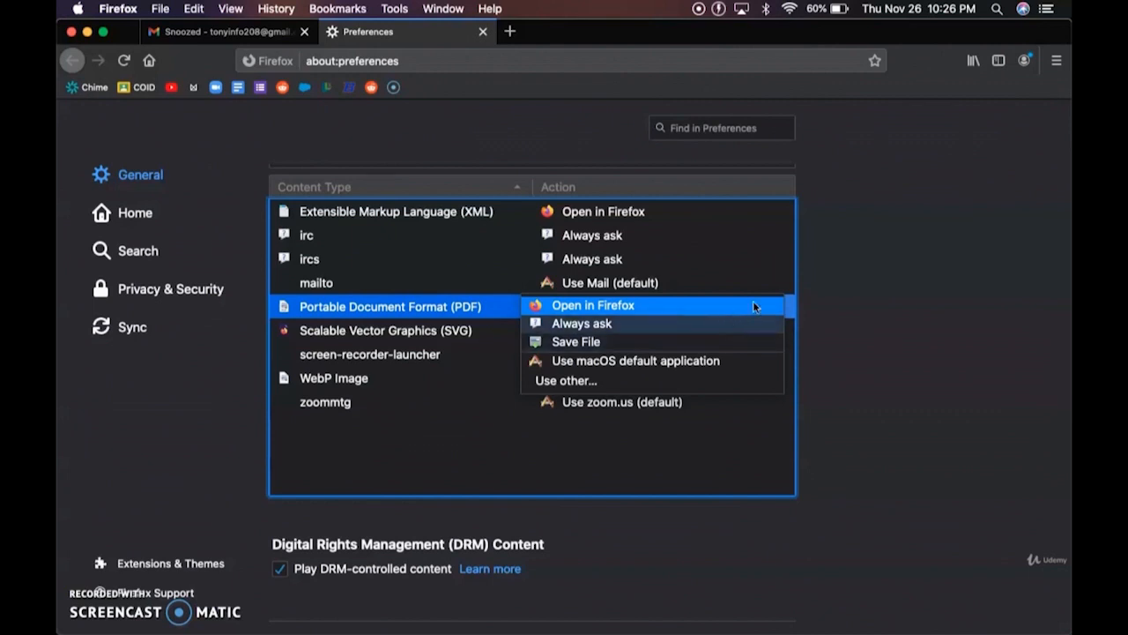
click(841, 331)
scroll(800, 276, up, 3)
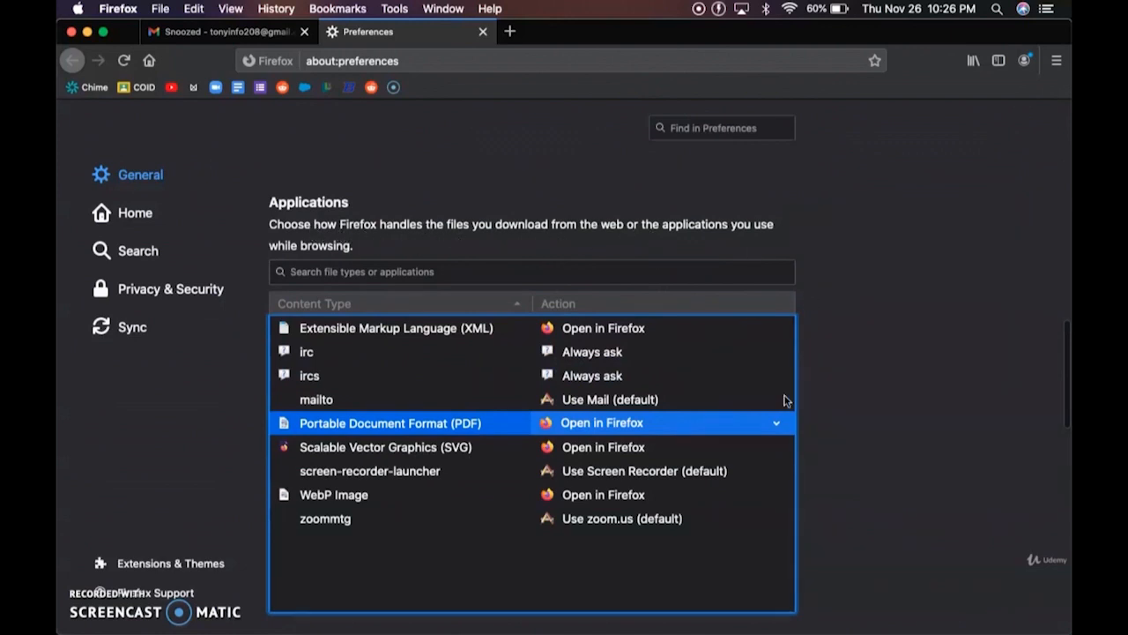
click(776, 422)
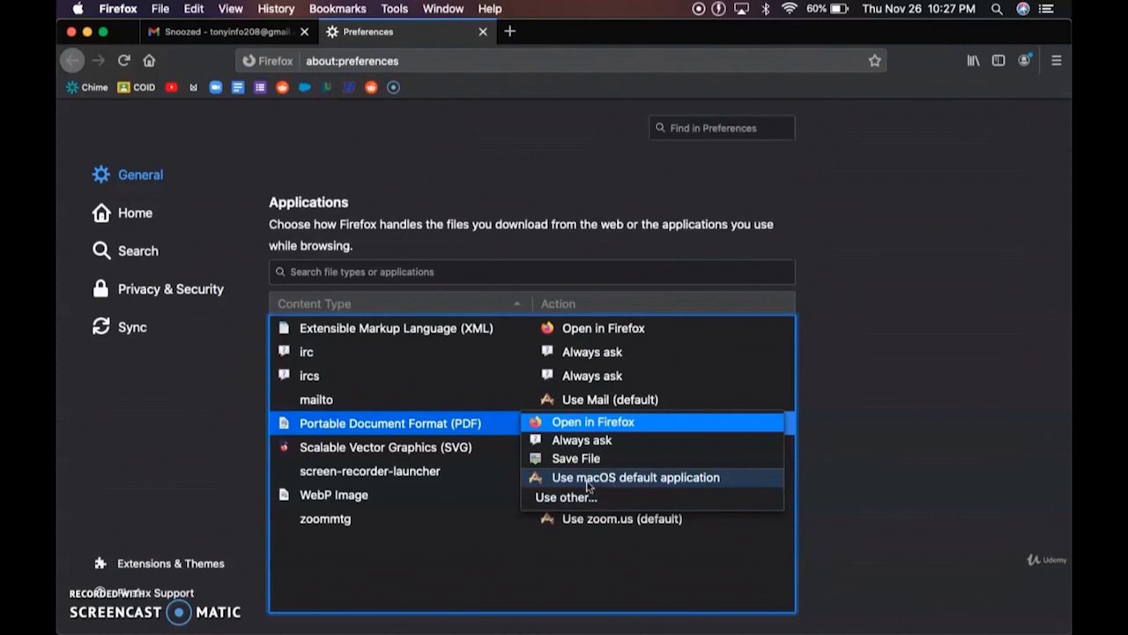
click(818, 495)
- Scroll down to Network Settings and open the Connection Settings dialog
scroll(818, 492, down, 2)
scroll(653, 374, down, 1)
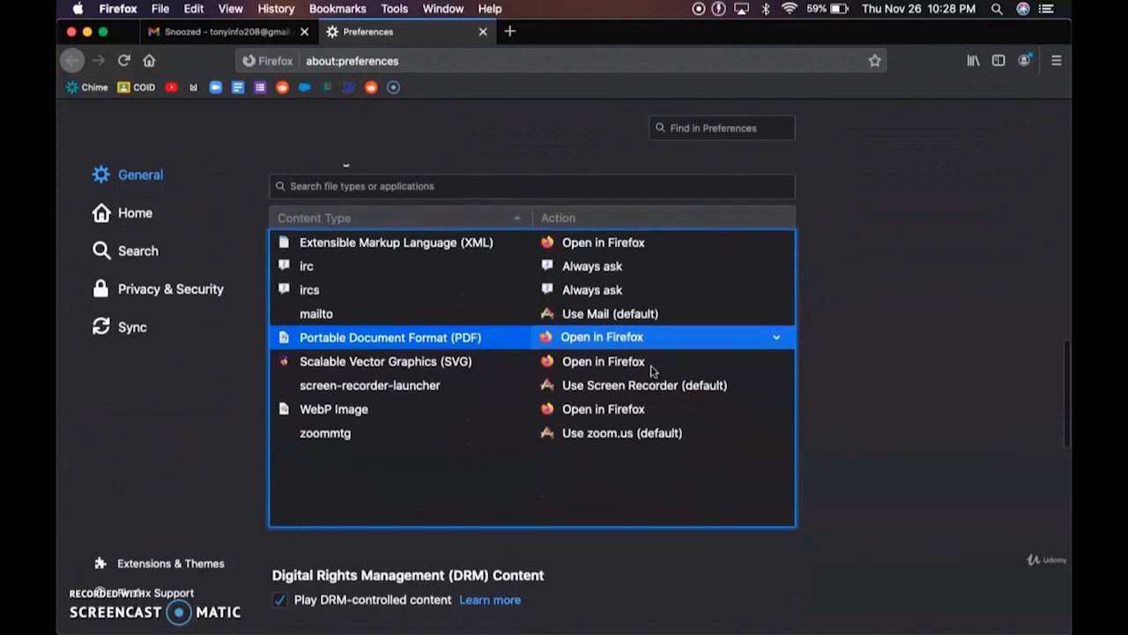
scroll(652, 372, down, 6)
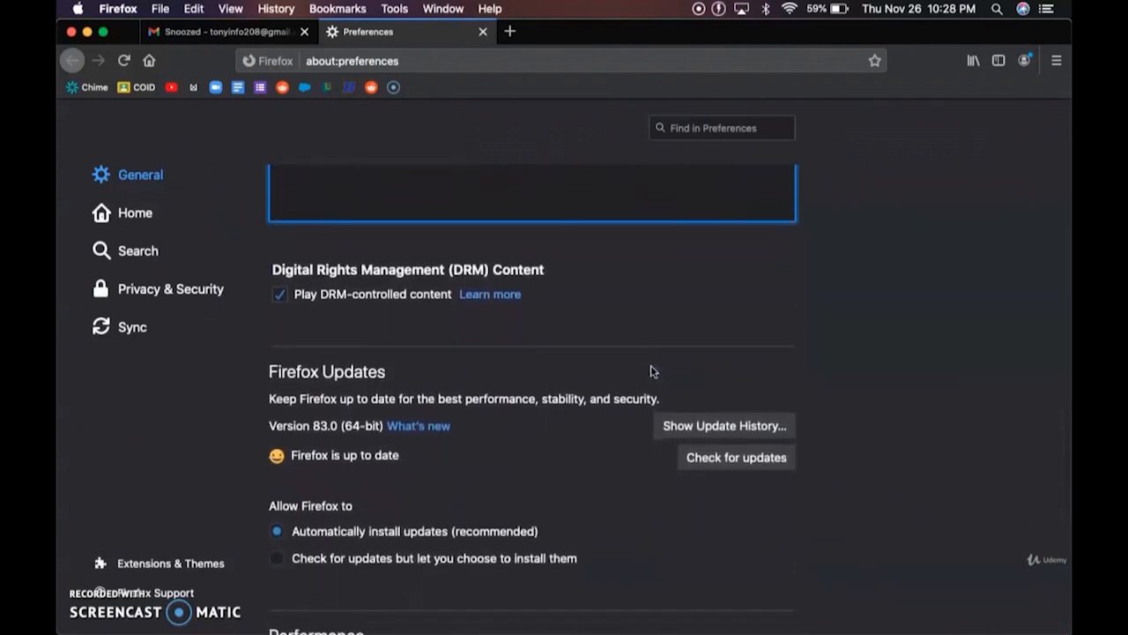
scroll(650, 370, down, 2)
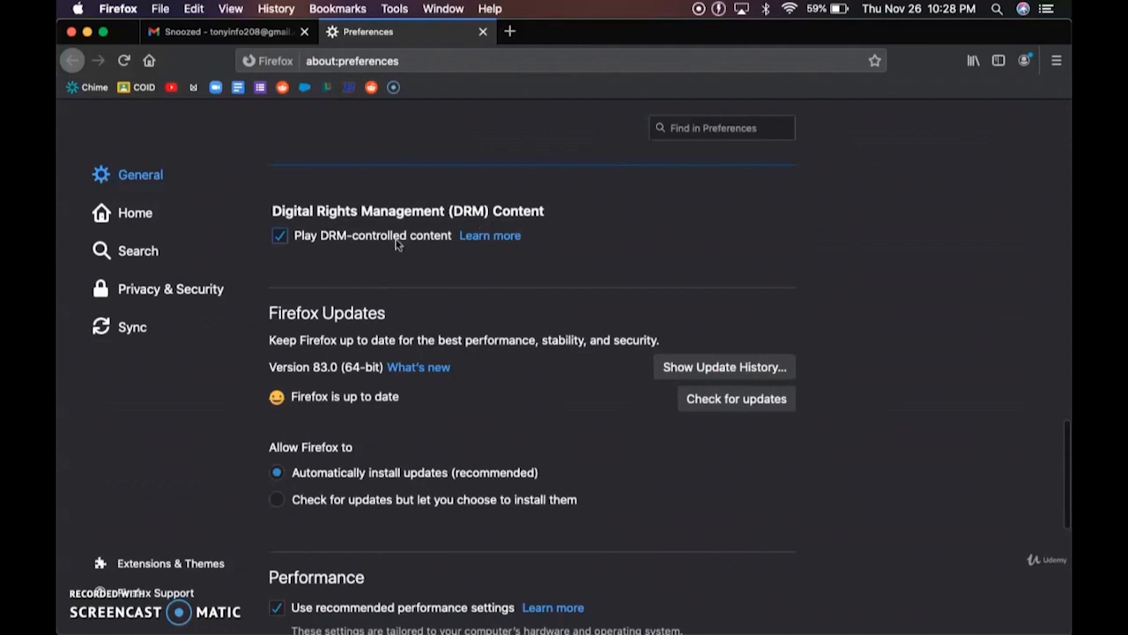
scroll(396, 279, down, 3)
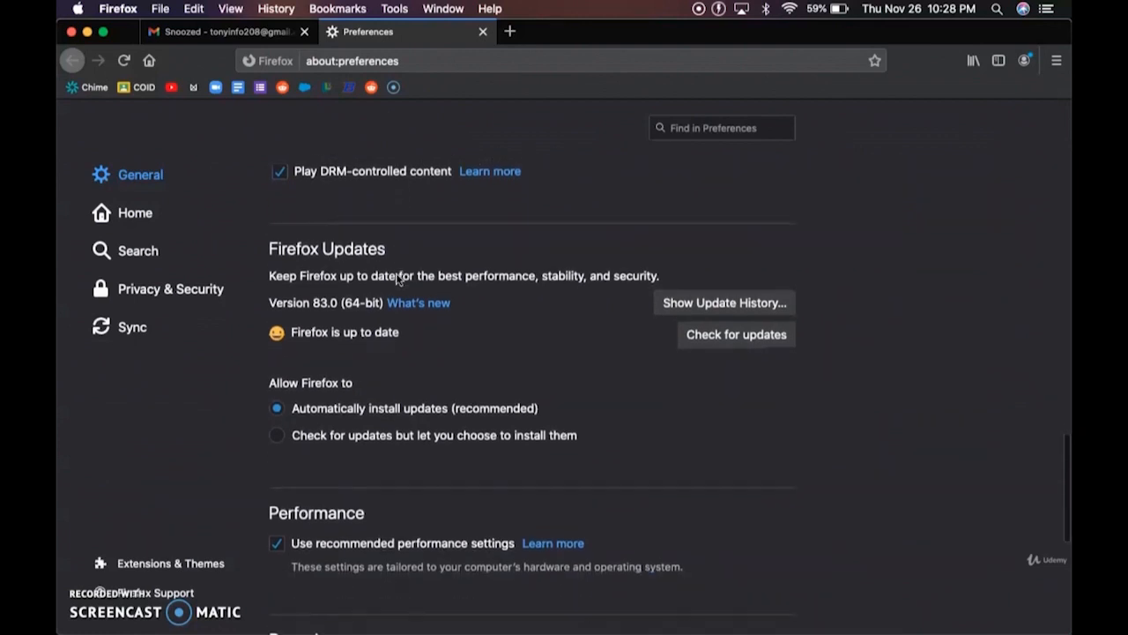
scroll(397, 279, down, 2)
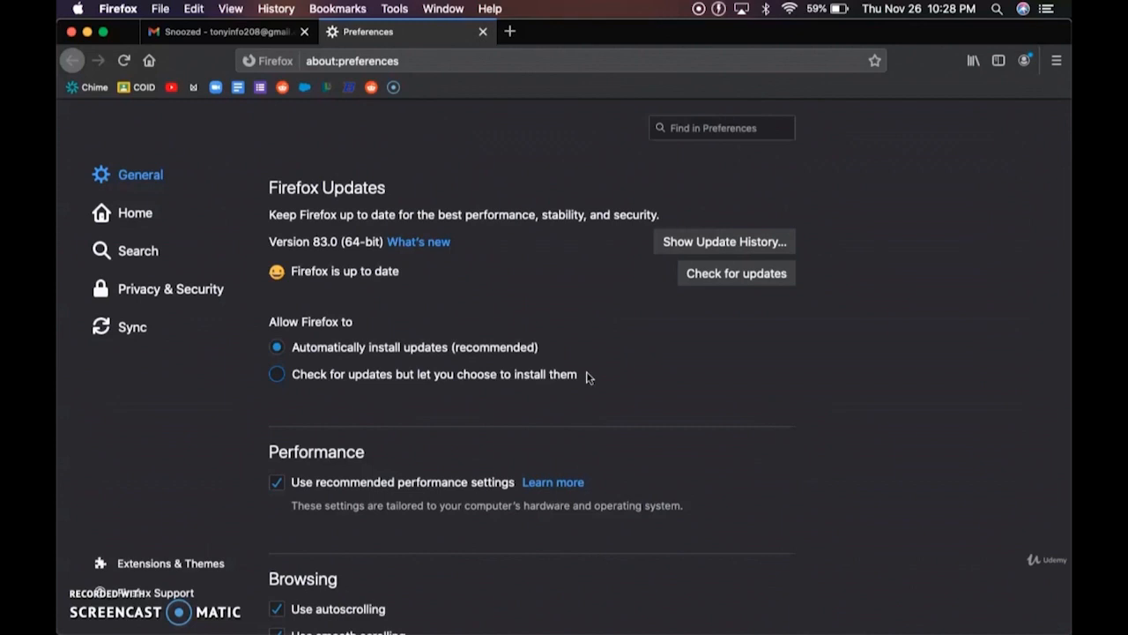
scroll(589, 377, down, 2)
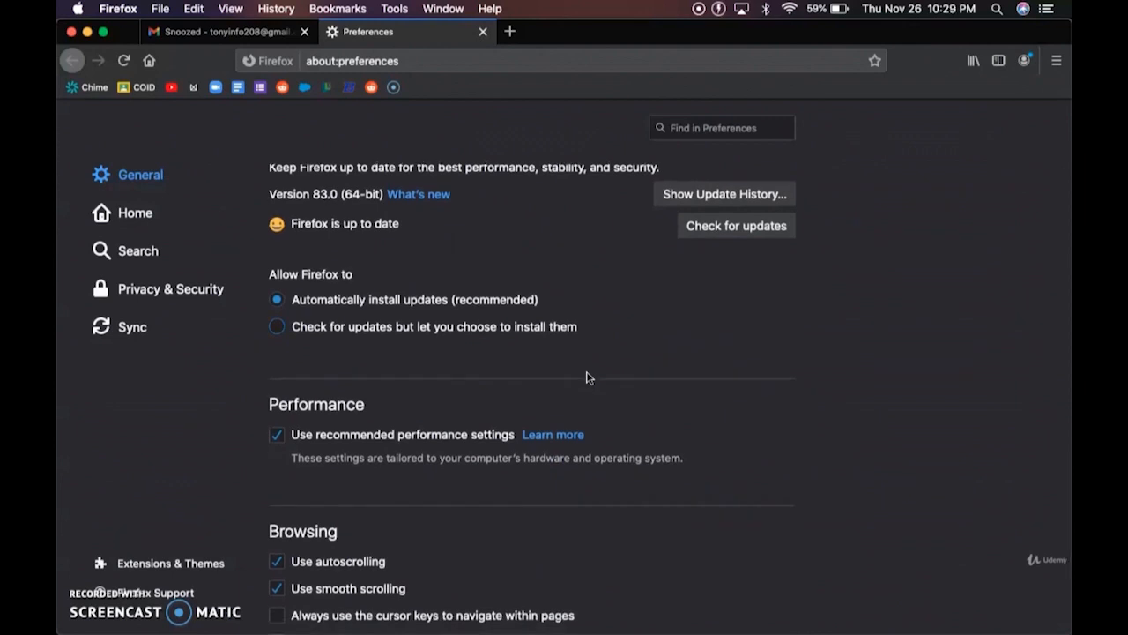
scroll(302, 289, down, 4)
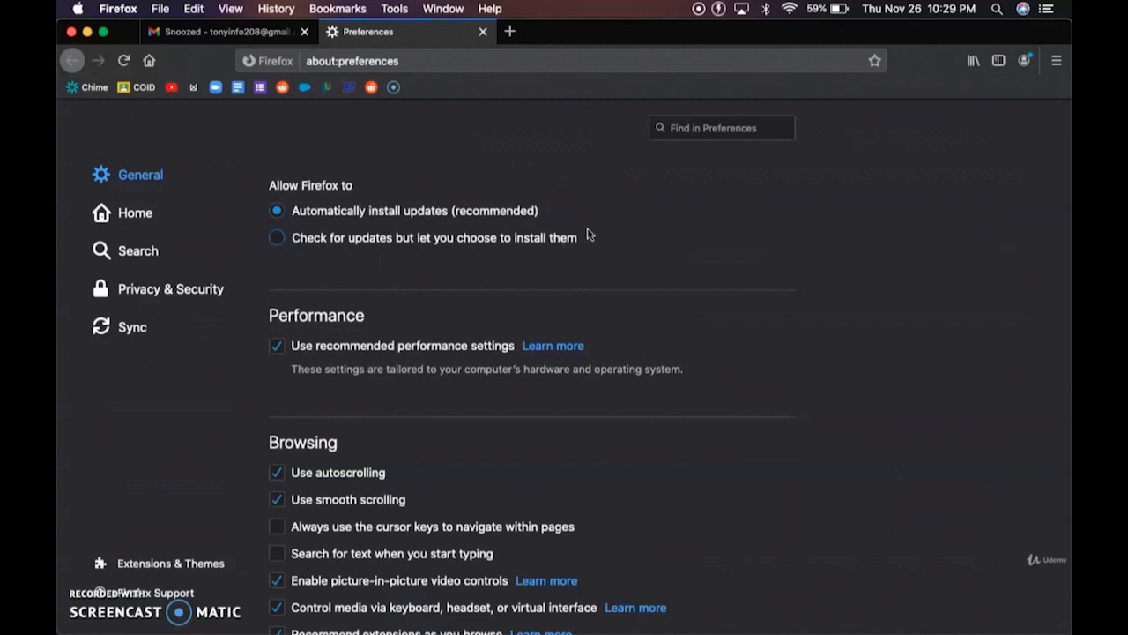
scroll(588, 233, down, 3)
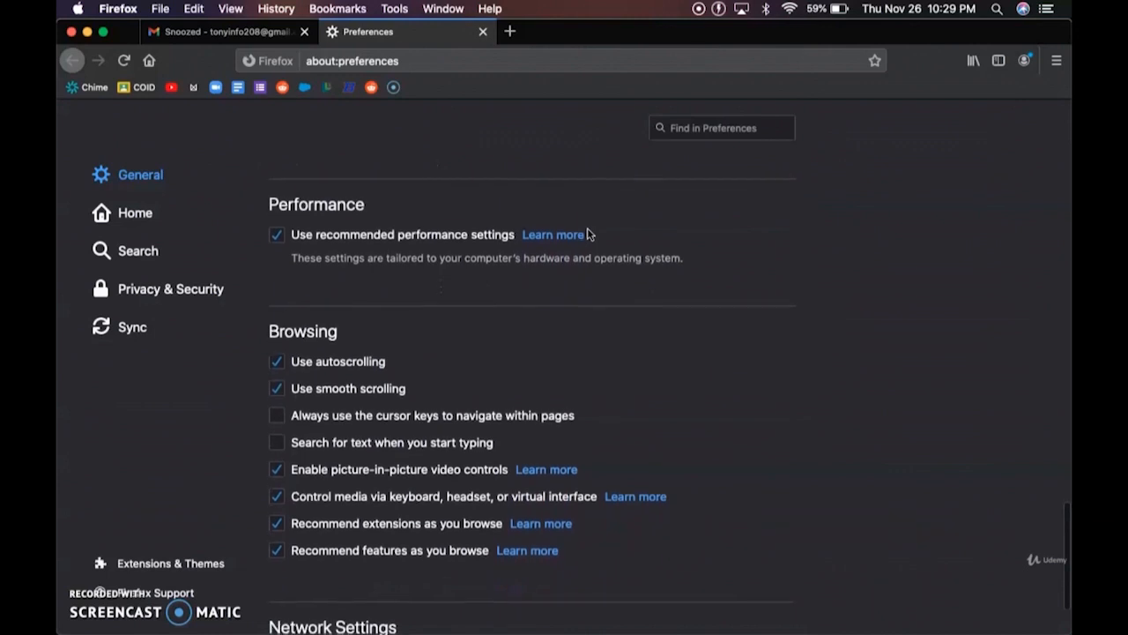
scroll(589, 234, down, 1)
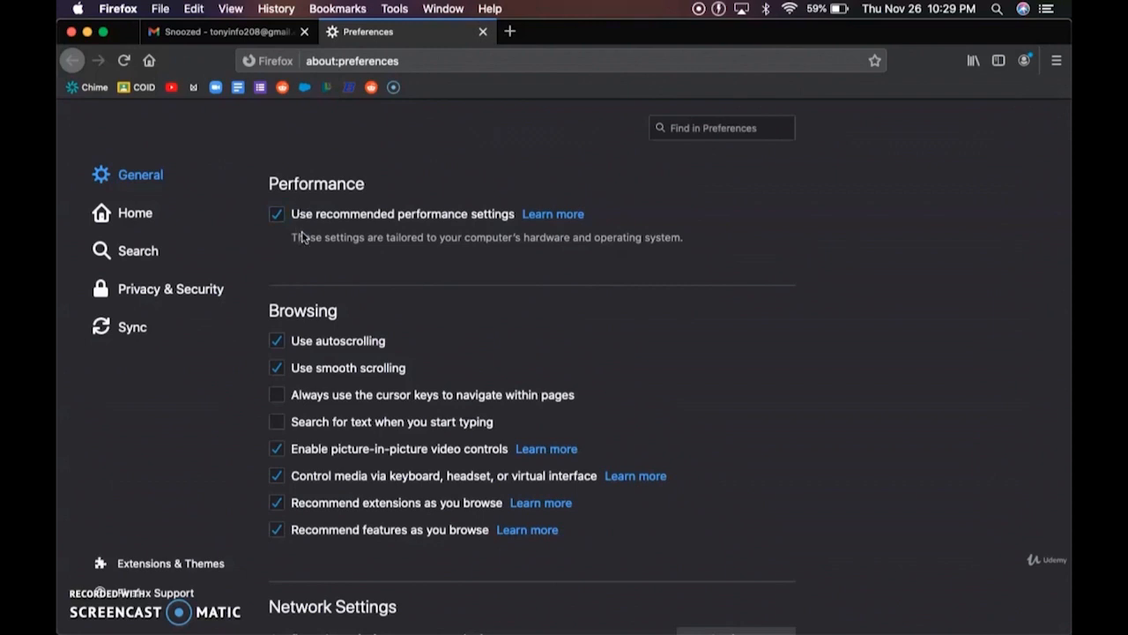
scroll(295, 235, down, 2)
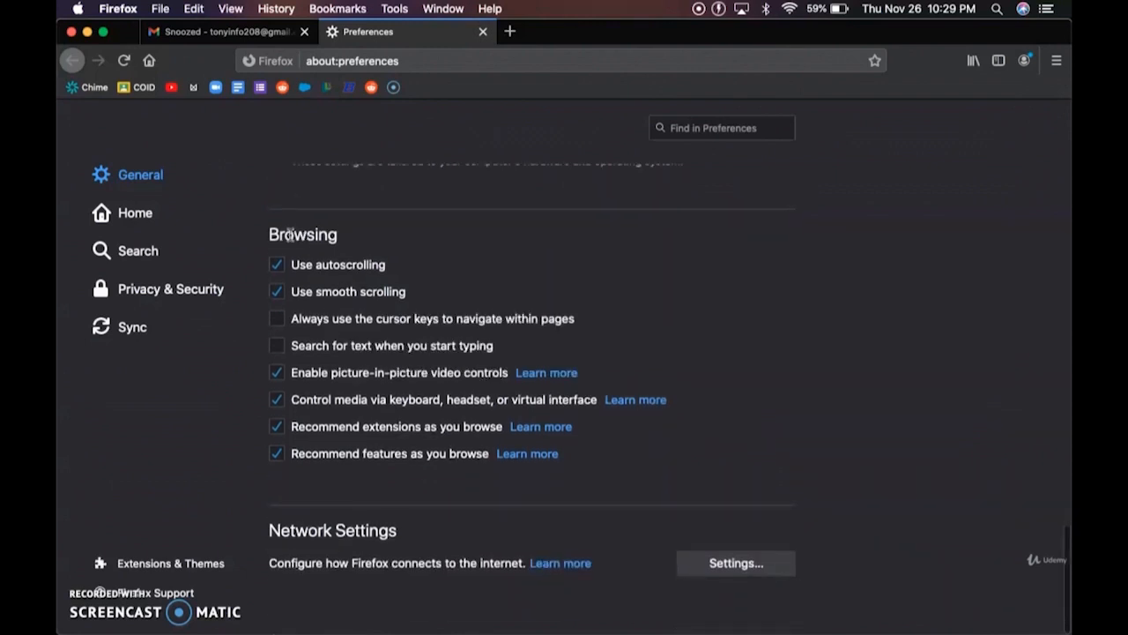
scroll(371, 277, down, 1)
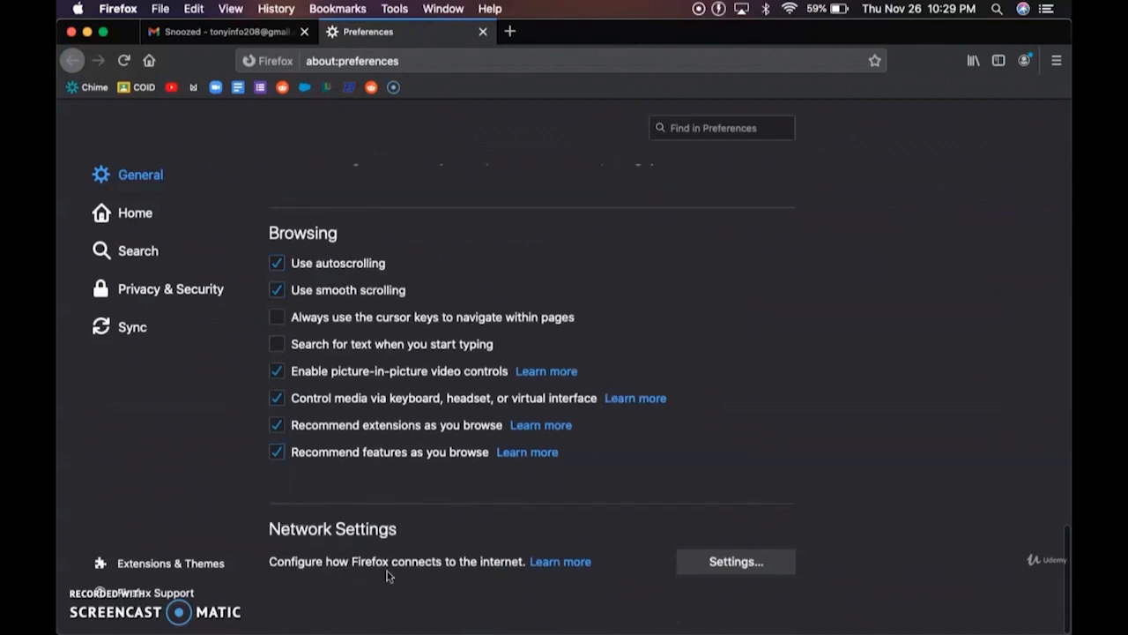
click(705, 569)
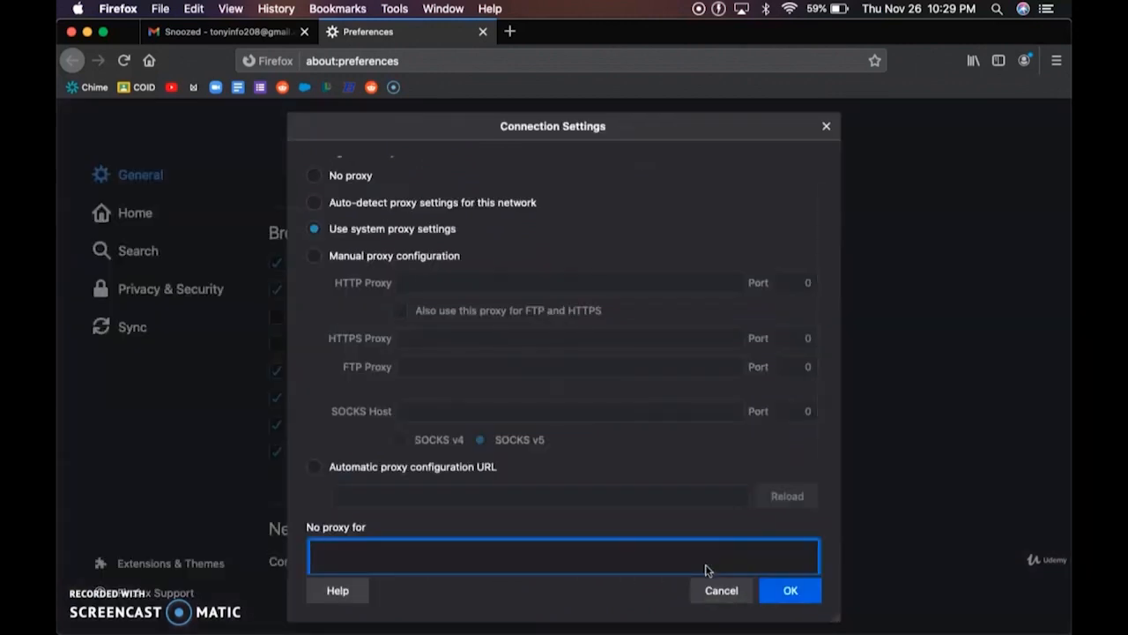
- Scroll through Connection Settings to review the proxy and DNS over HTTPS options
scroll(497, 289, up, 2)
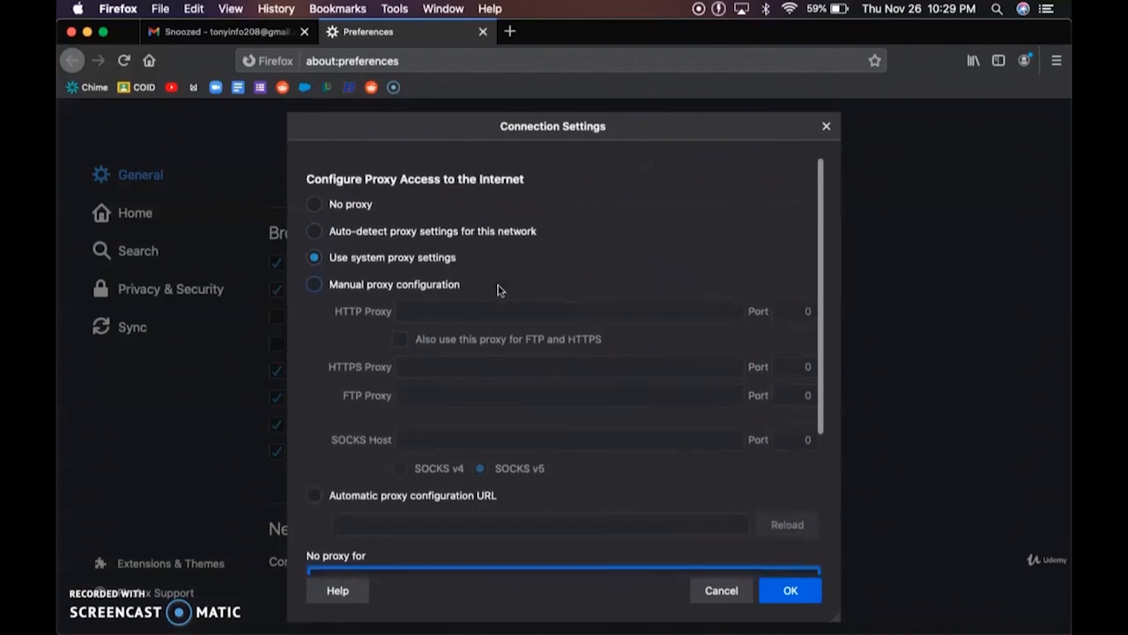
scroll(497, 290, down, 1)
scroll(497, 290, down, 2)
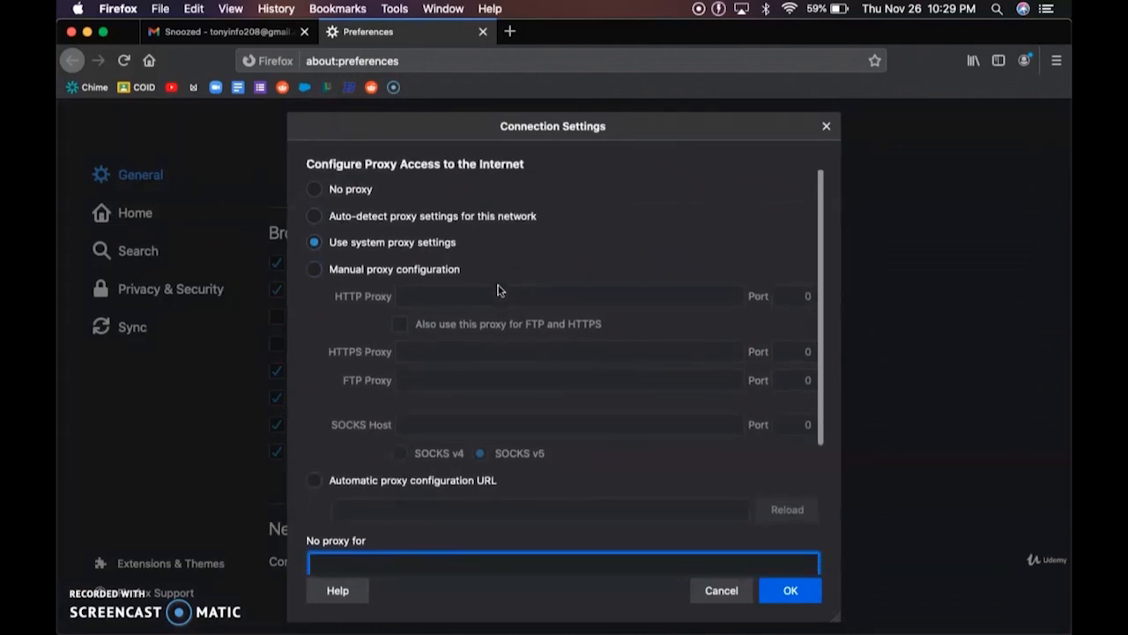
scroll(497, 289, down, 8)
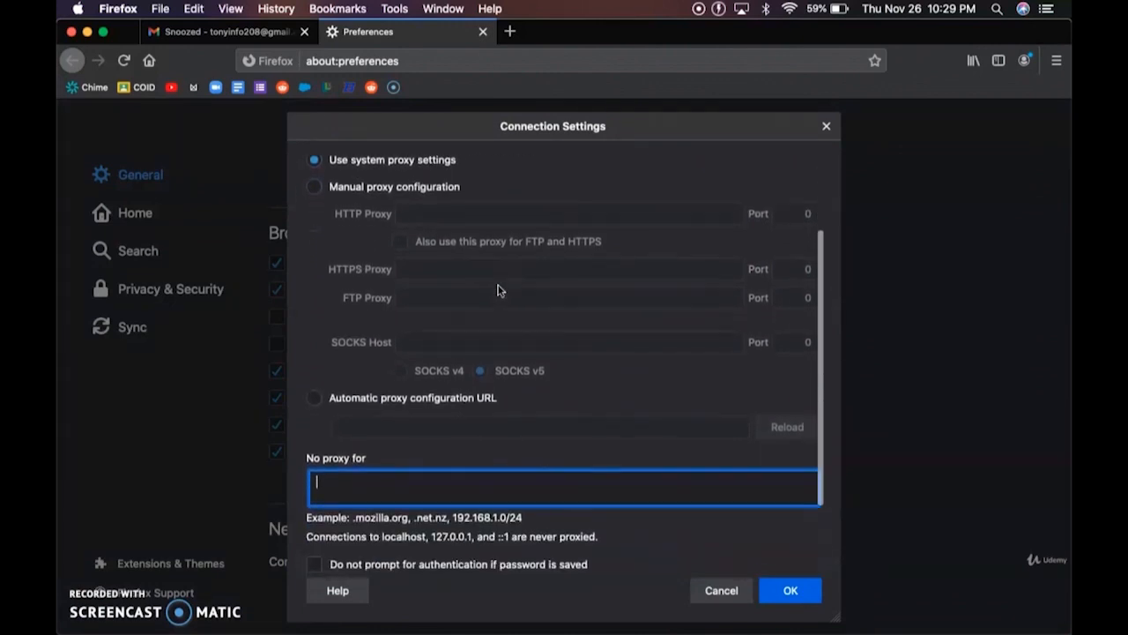
scroll(497, 290, down, 2)
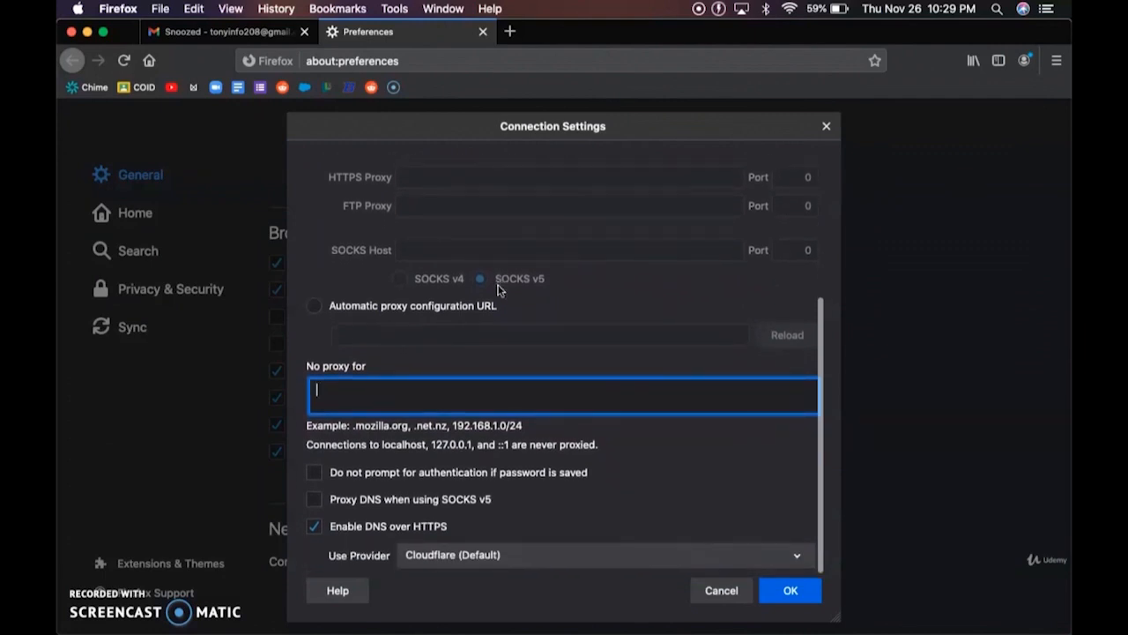
scroll(497, 289, up, 11)
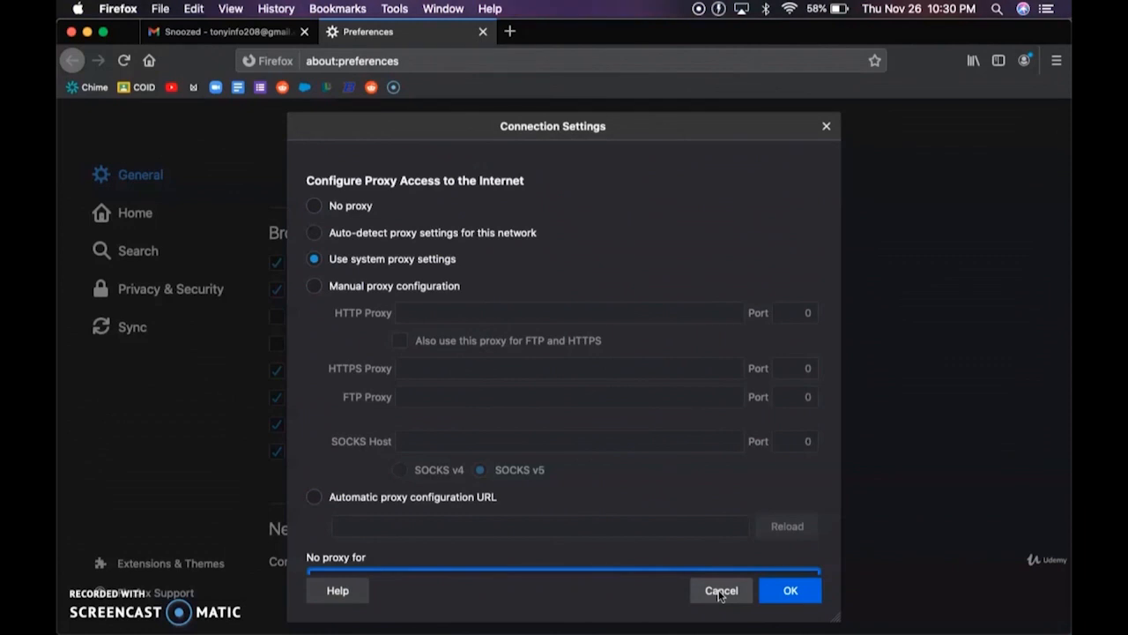
- Cancel Connection Settings and switch to the Home preferences page
click(720, 590)
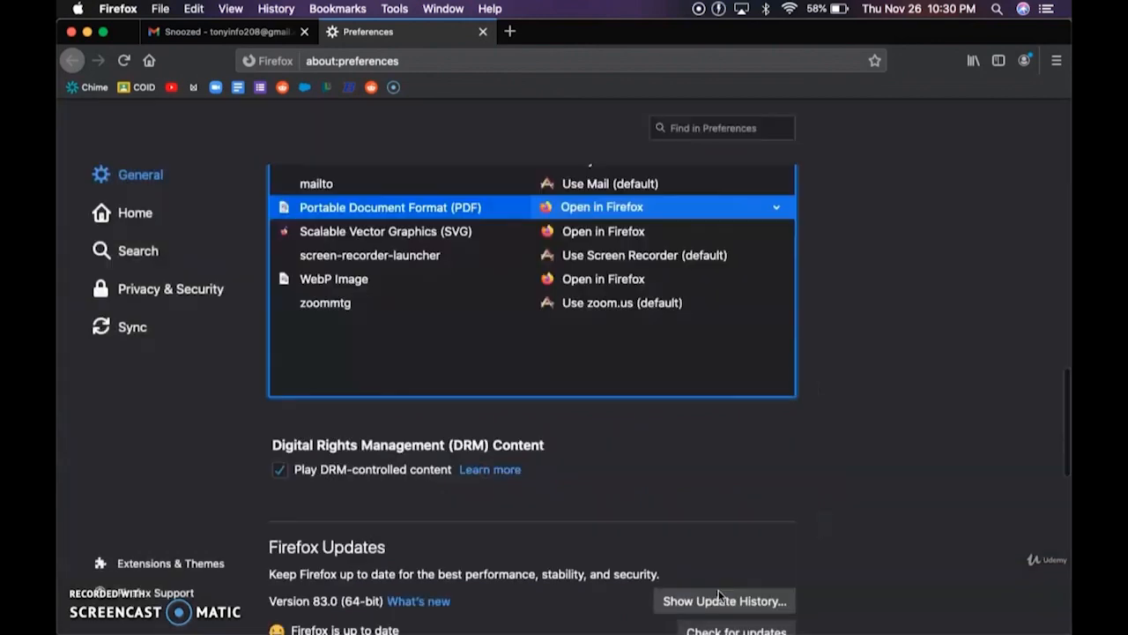
scroll(144, 203, down, 10)
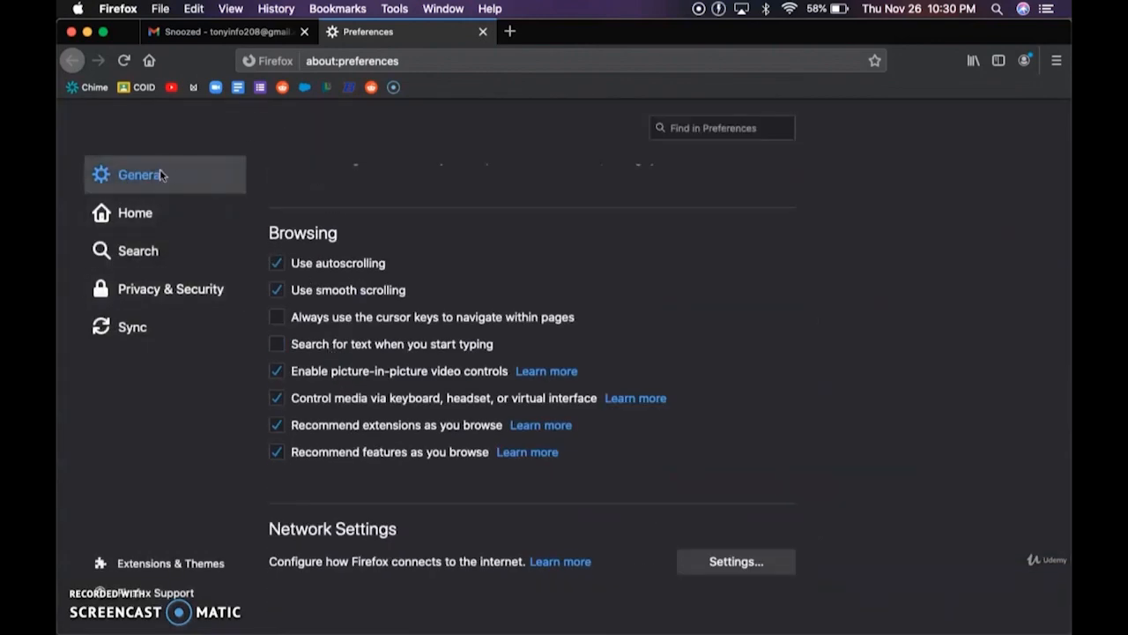
click(162, 224)
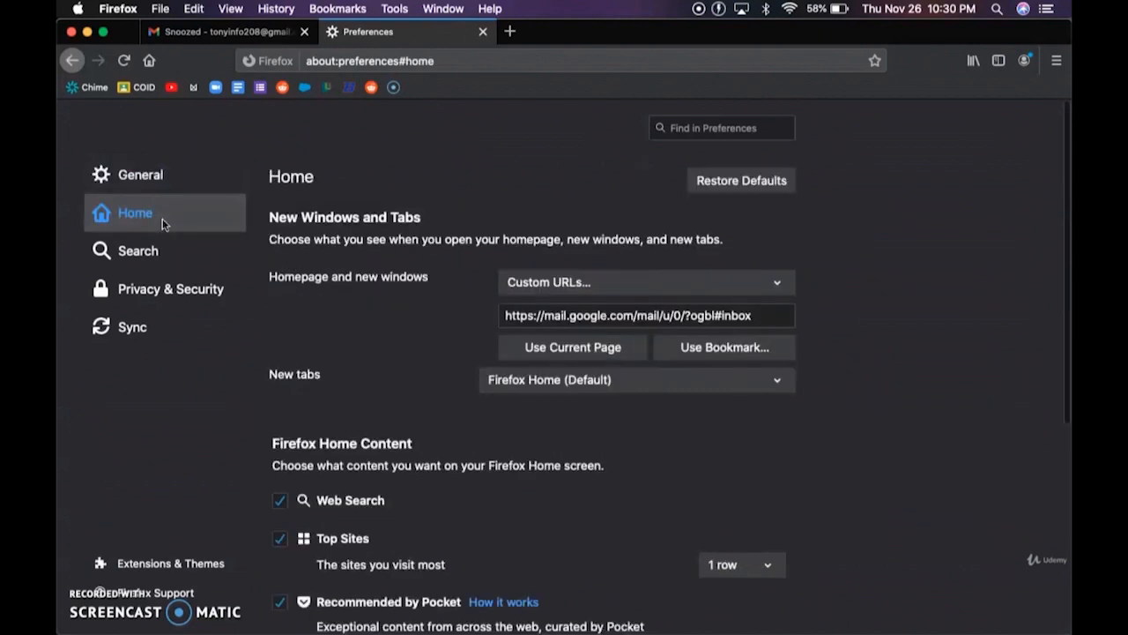
scroll(309, 333, down, 2)
scroll(309, 333, down, 3)
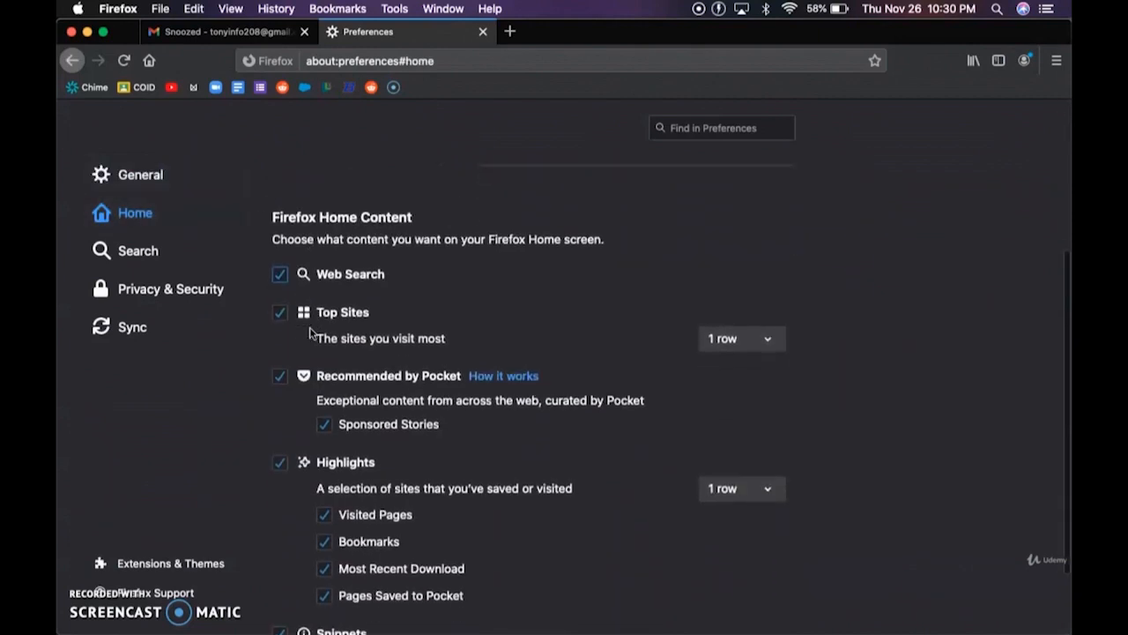
scroll(309, 332, down, 2)
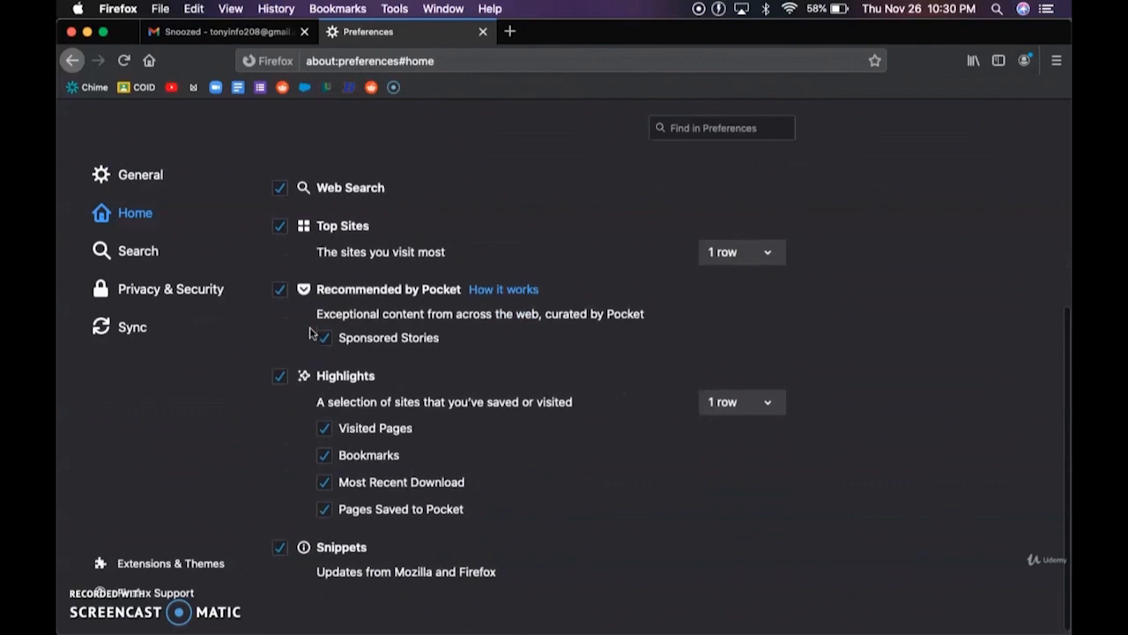
scroll(309, 332, up, 7)
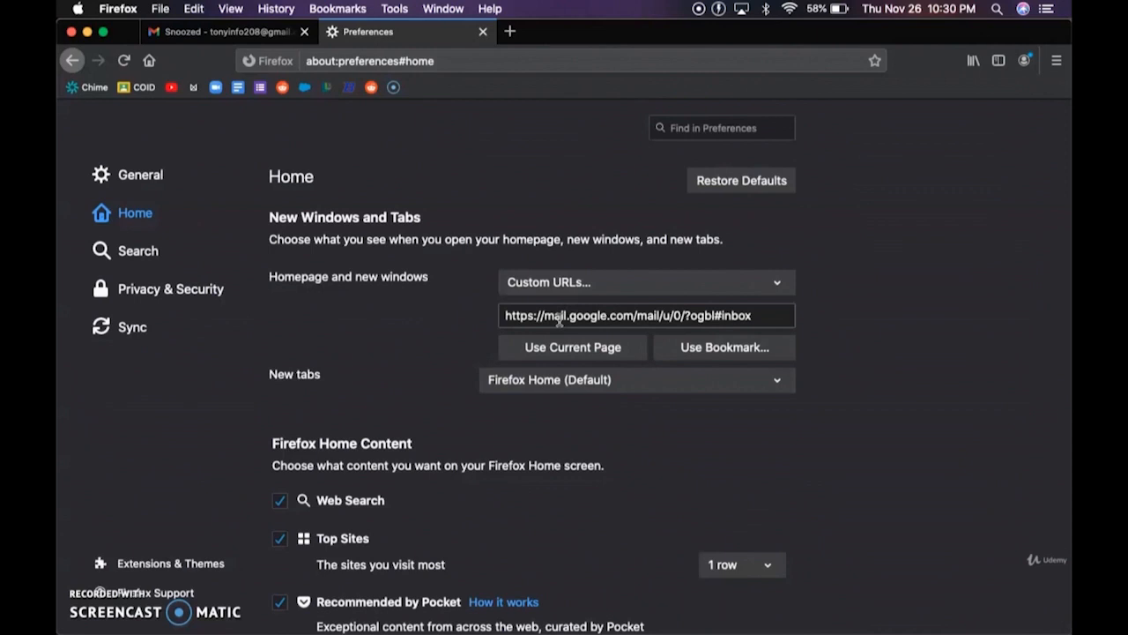
scroll(559, 321, down, 3)
- Set New tabs to Blank Page, then back to Firefox Home (Default)
click(579, 247)
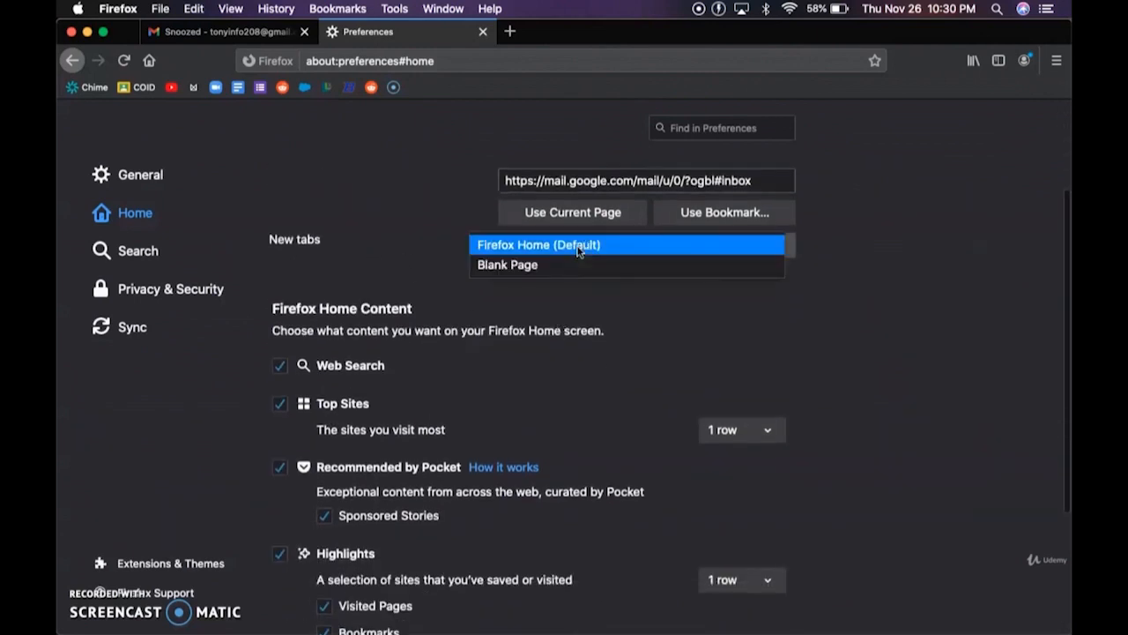
click(540, 266)
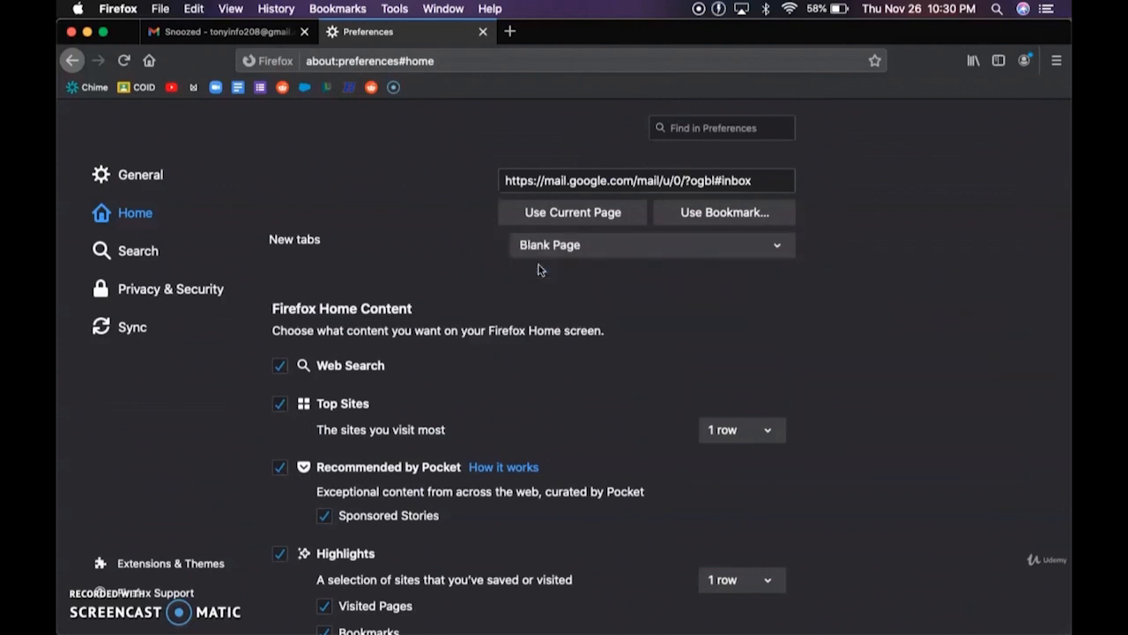
scroll(445, 242, down, 3)
scroll(445, 243, up, 2)
click(553, 228)
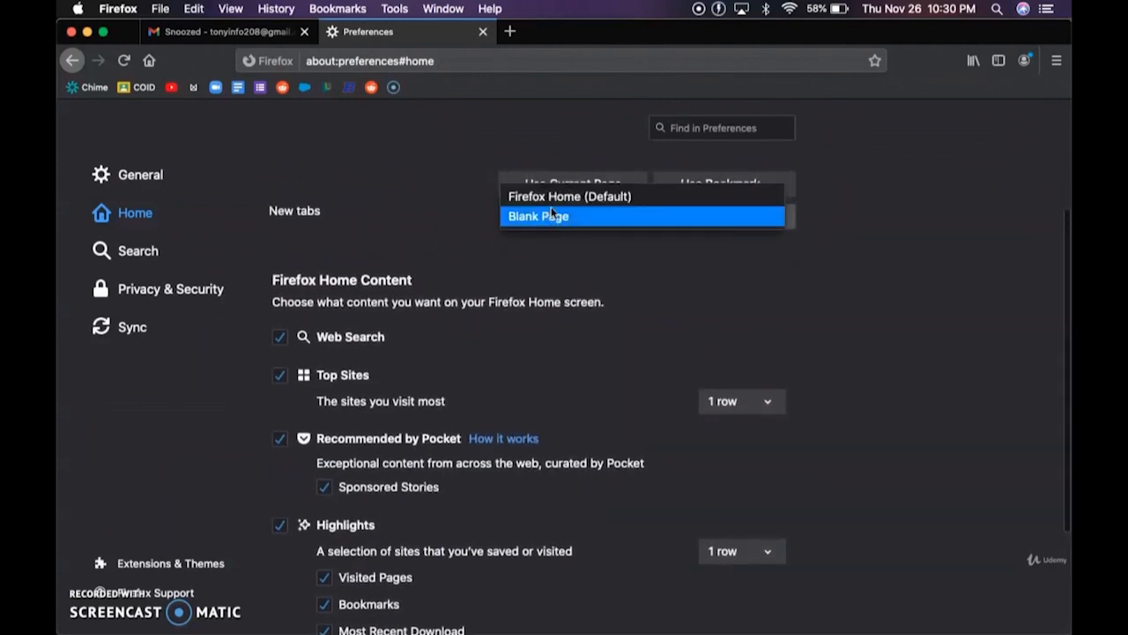
click(554, 198)
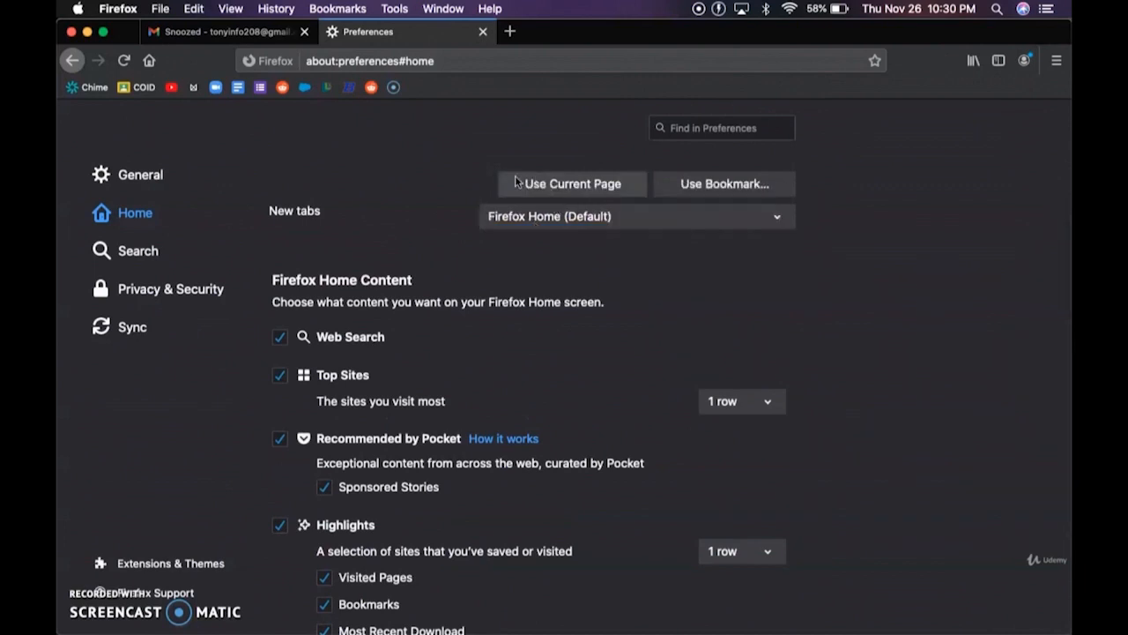
- Preview a new tab with Cmd+T, then close it with Cmd+W
key(super+t)
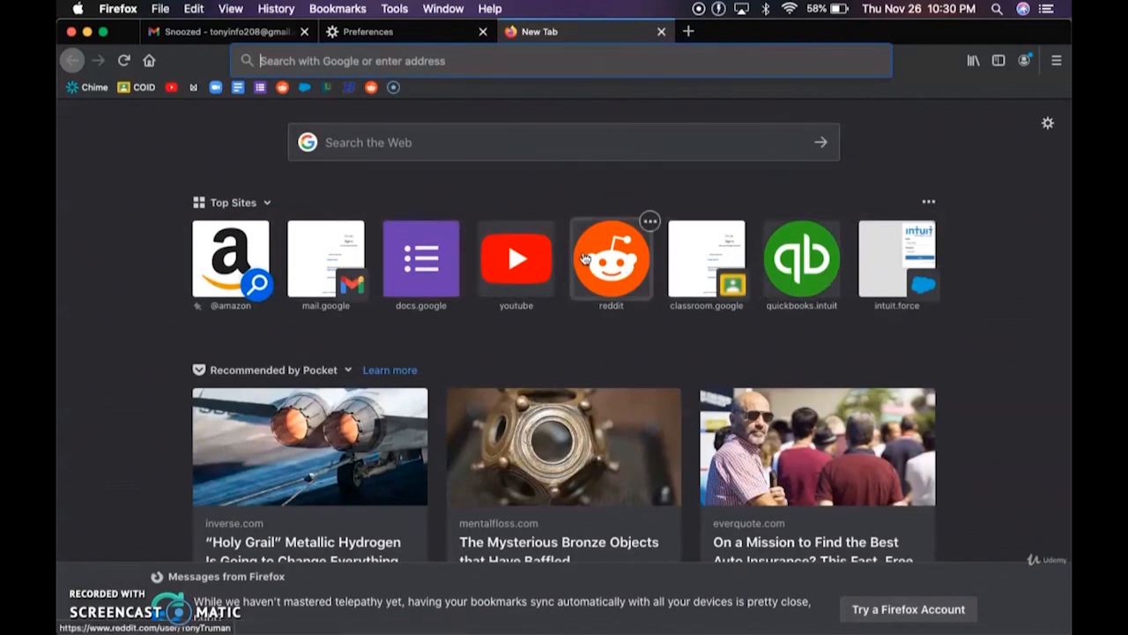
key(super+w)
scroll(524, 341, down, 4)
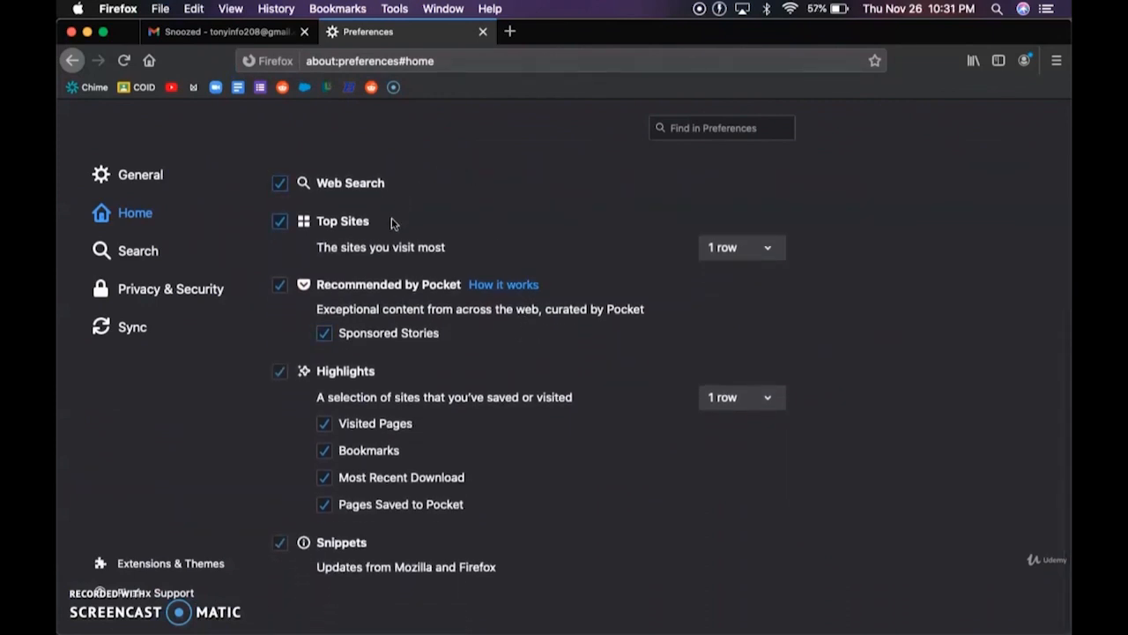
- Review Search preferences, select the Bing search shortcut, then go to Privacy & Security
click(138, 256)
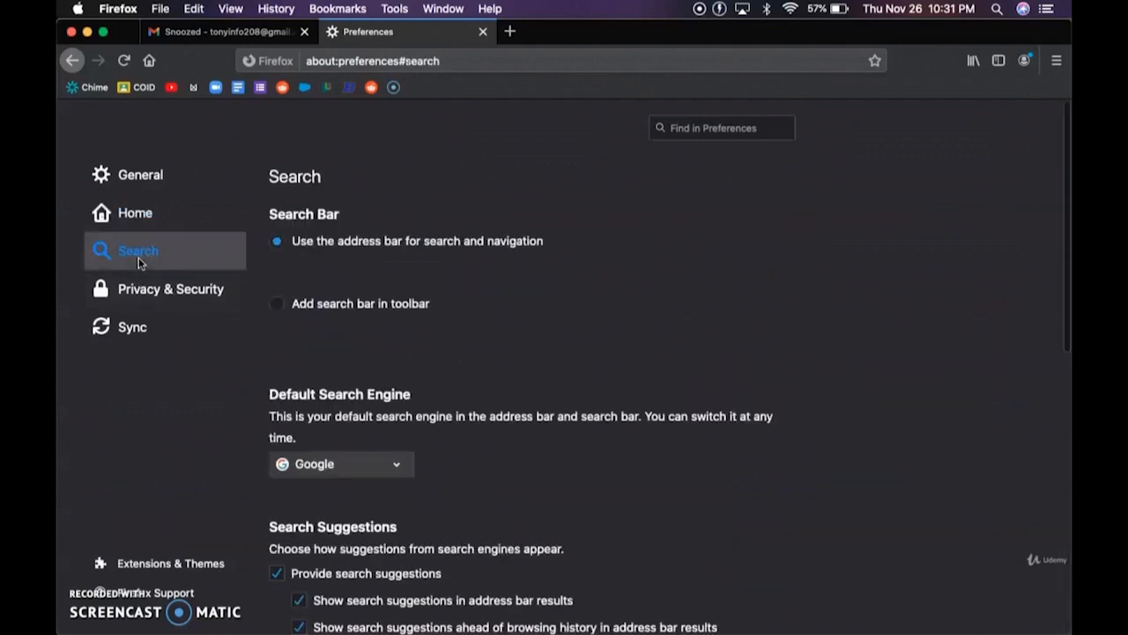
scroll(327, 320, down, 5)
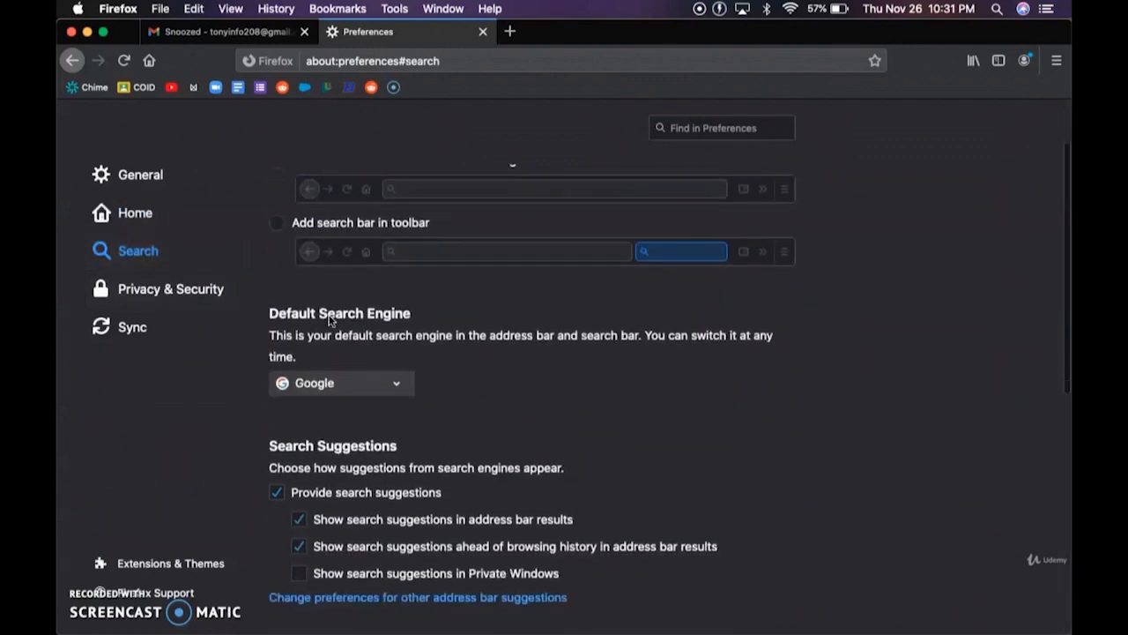
scroll(329, 320, down, 4)
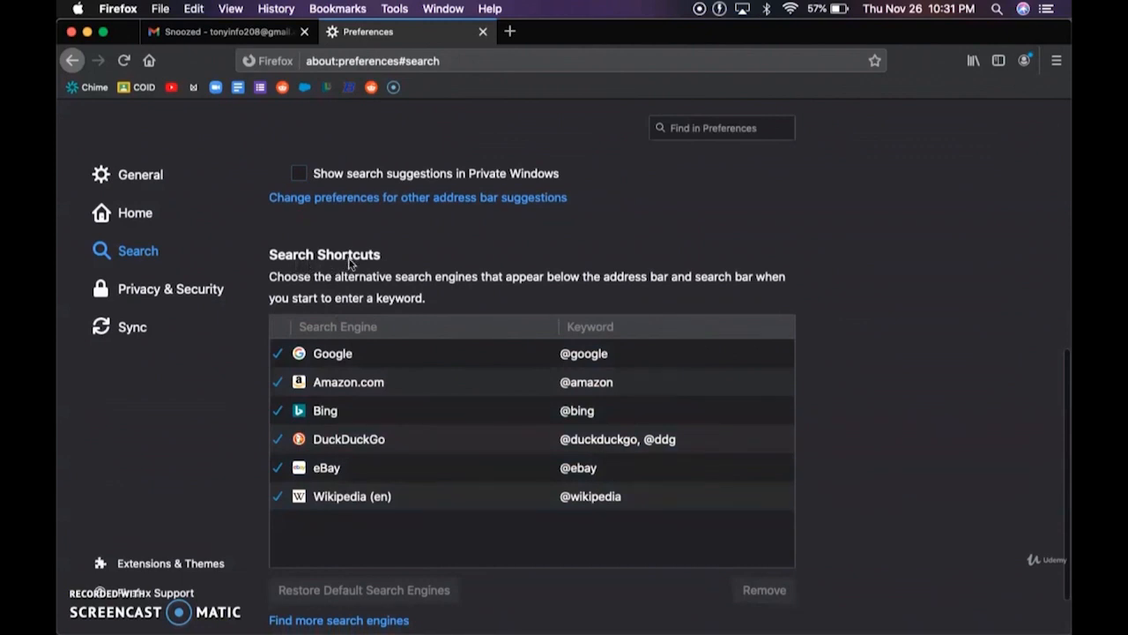
click(452, 420)
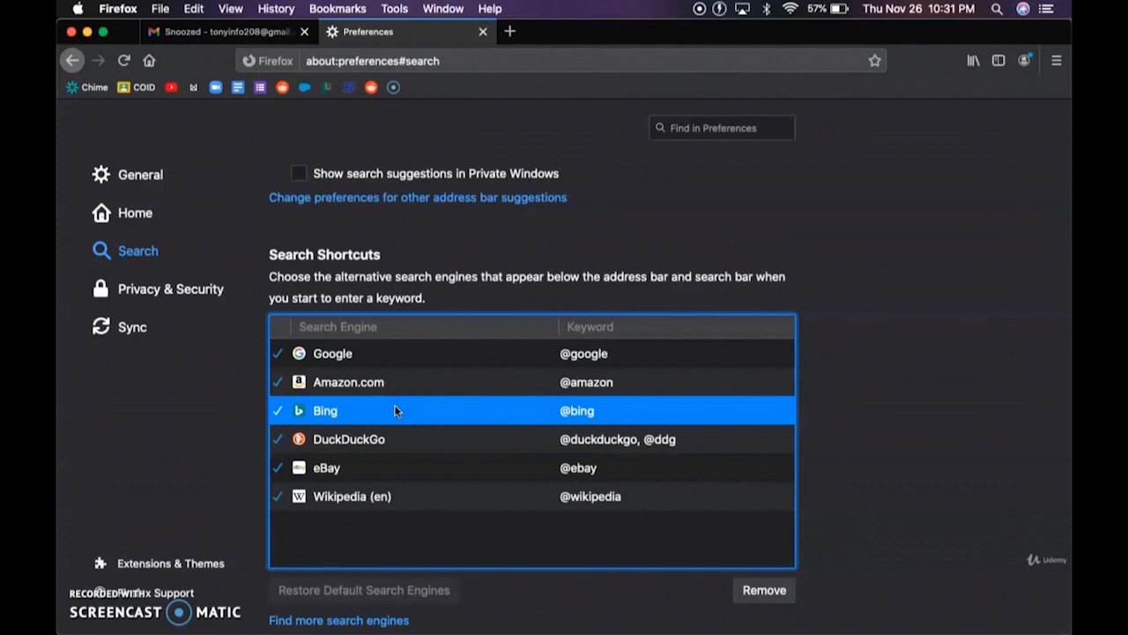
scroll(395, 410, down, 2)
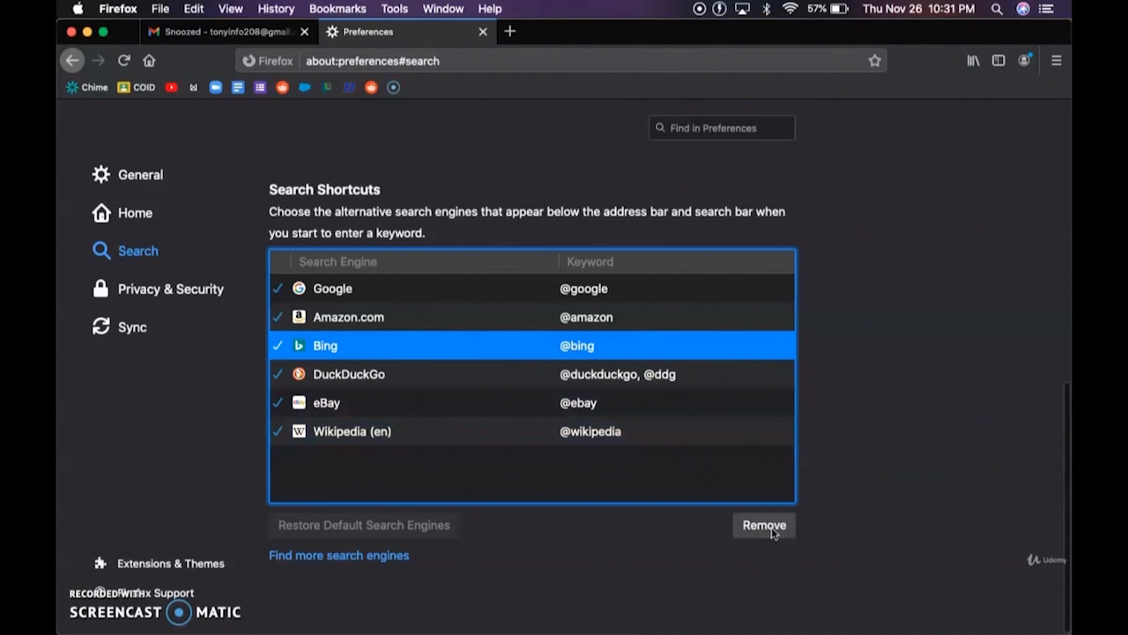
click(192, 293)
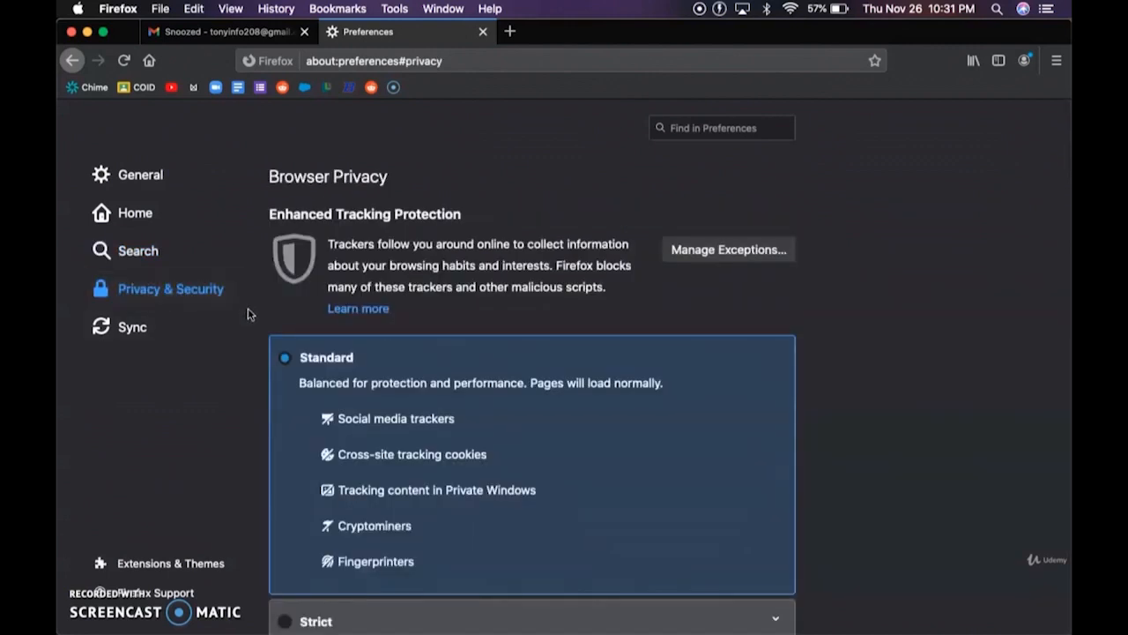
- Open a new tab and scroll through Firefox Home's top sites and recommended stories
scroll(248, 307, down, 2)
scroll(248, 308, up, 1)
scroll(247, 310, up, 1)
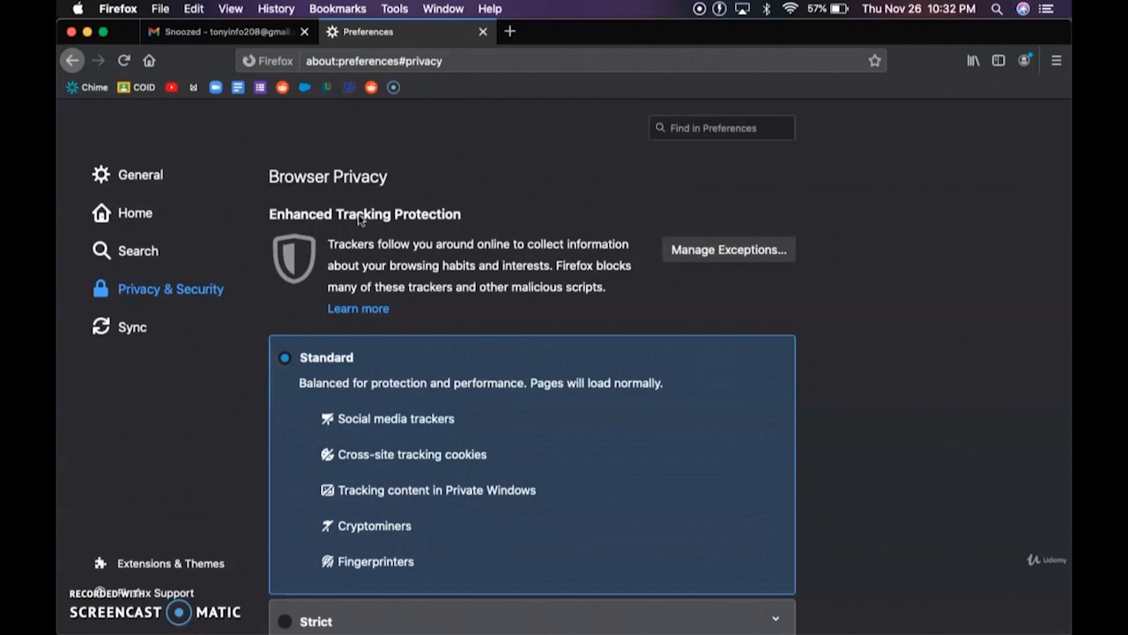
click(510, 31)
scroll(379, 387, down, 3)
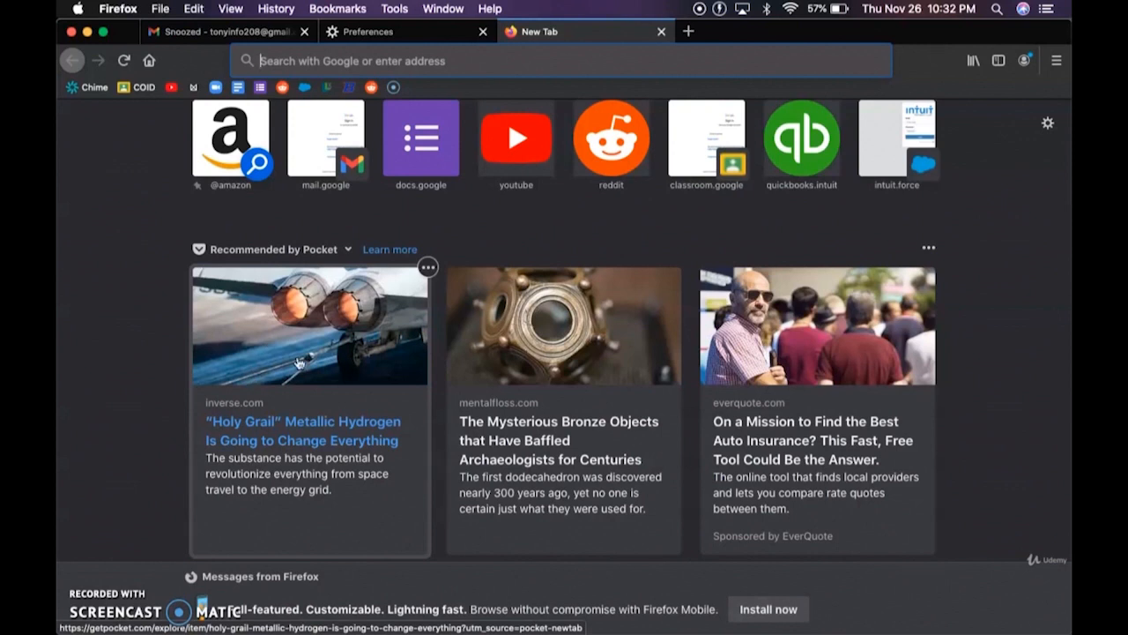
- Switch back to the Preferences tab showing Privacy & Security
click(418, 35)
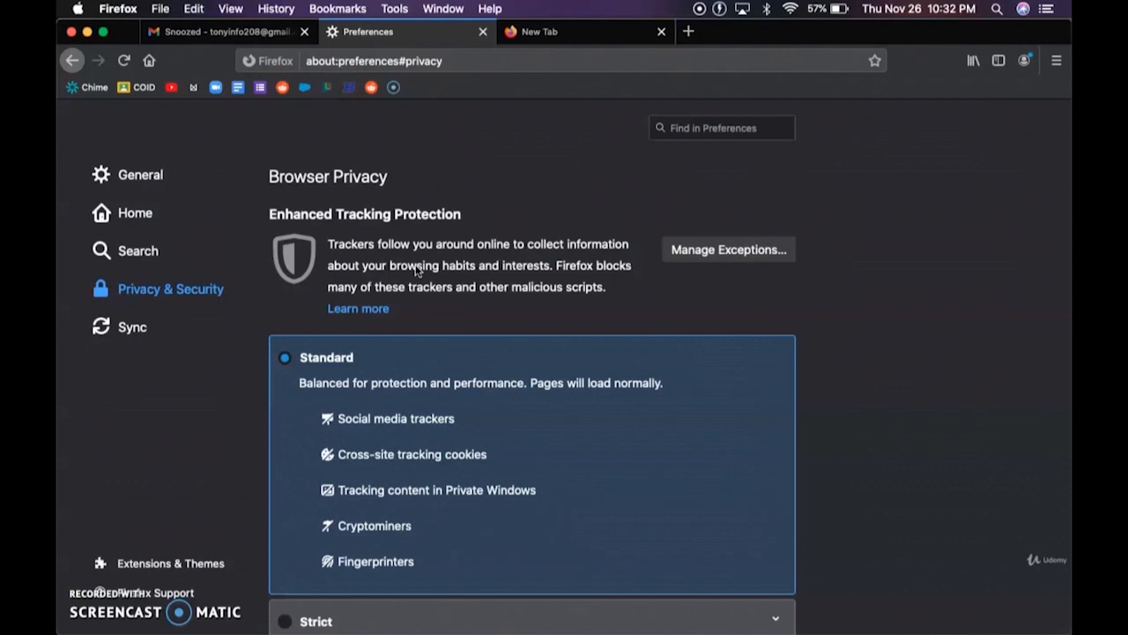
- In a new tab, type 'kitchen aid' and search the 'kitchenaid mixer' suggestion
key(super+t)
text(kitchen aid)
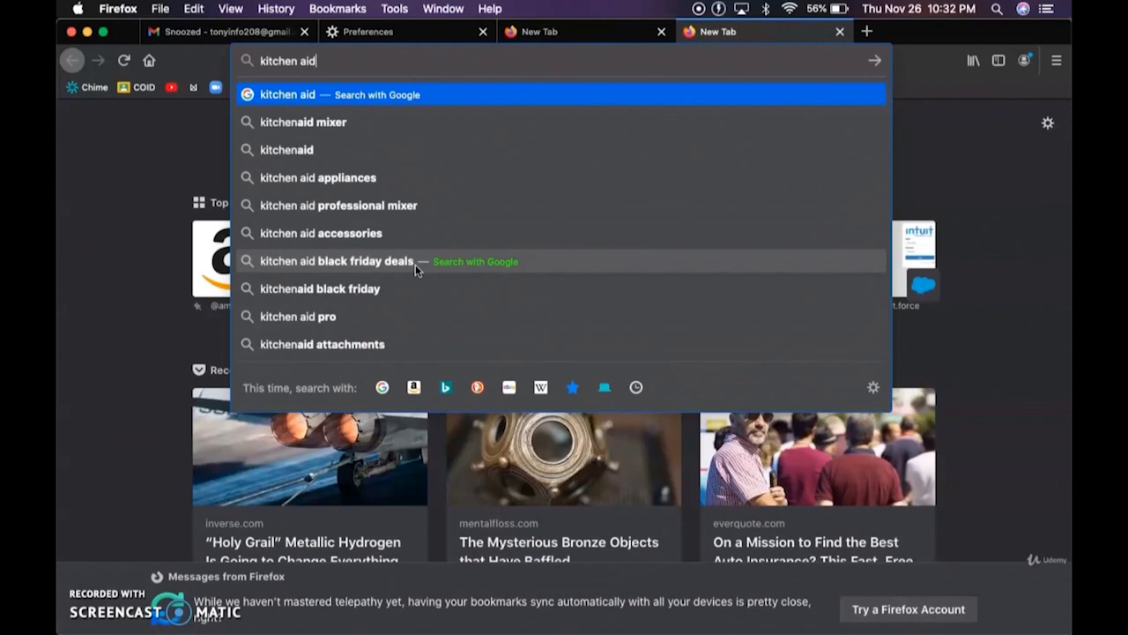
key(Down)
key(Return)
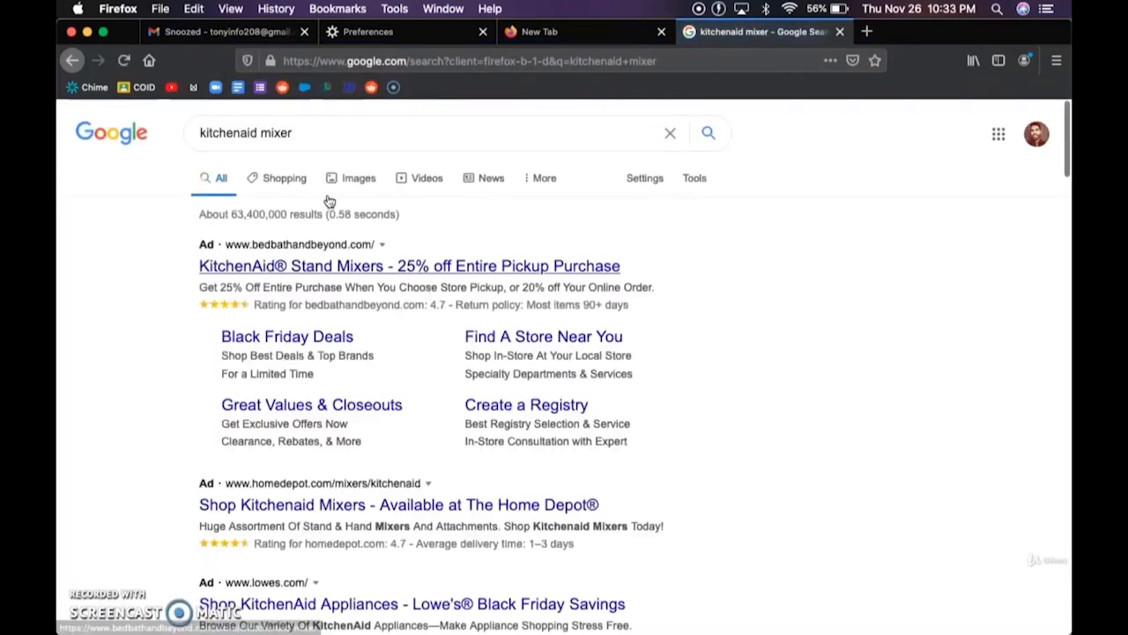
- Browse image results for kitchenaid mixer and preview the silver stand mixer listing
click(340, 189)
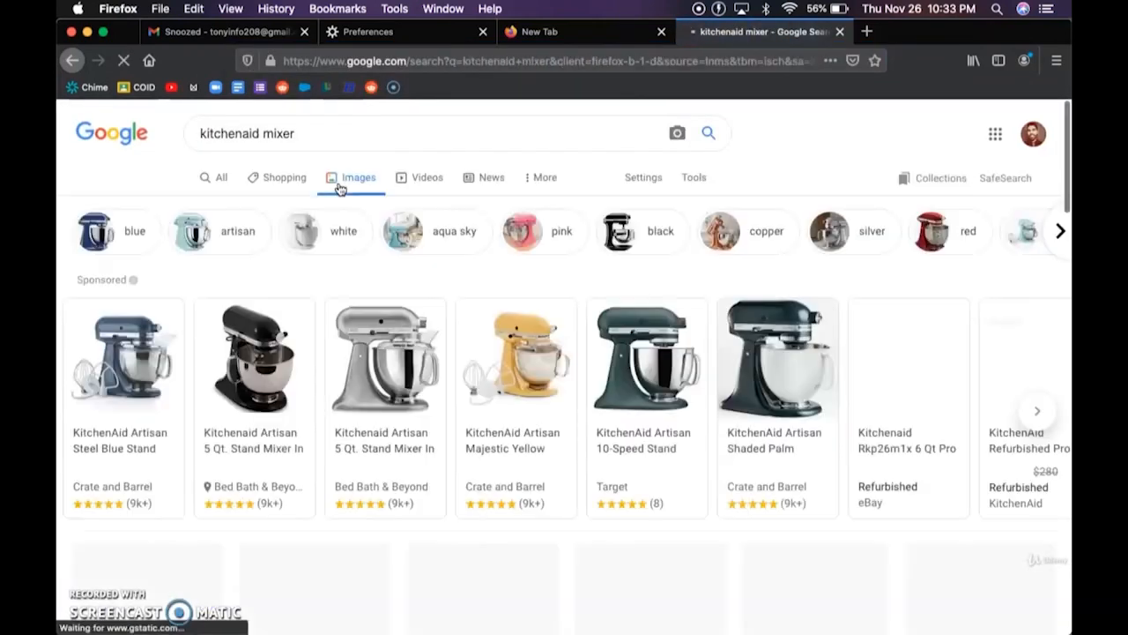
scroll(339, 189, down, 3)
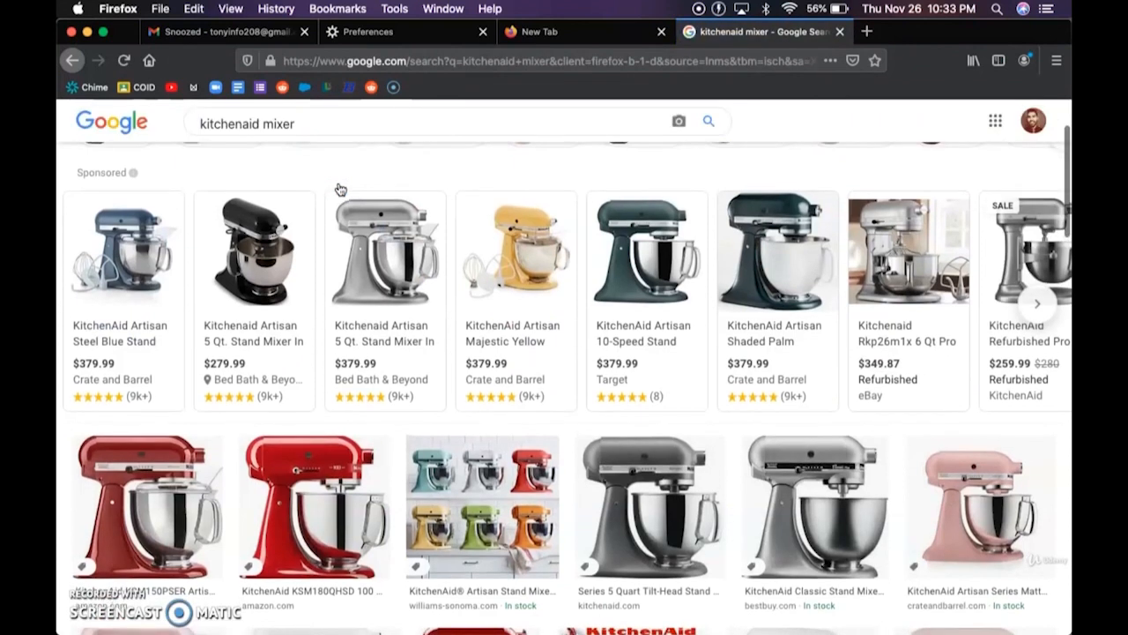
click(404, 234)
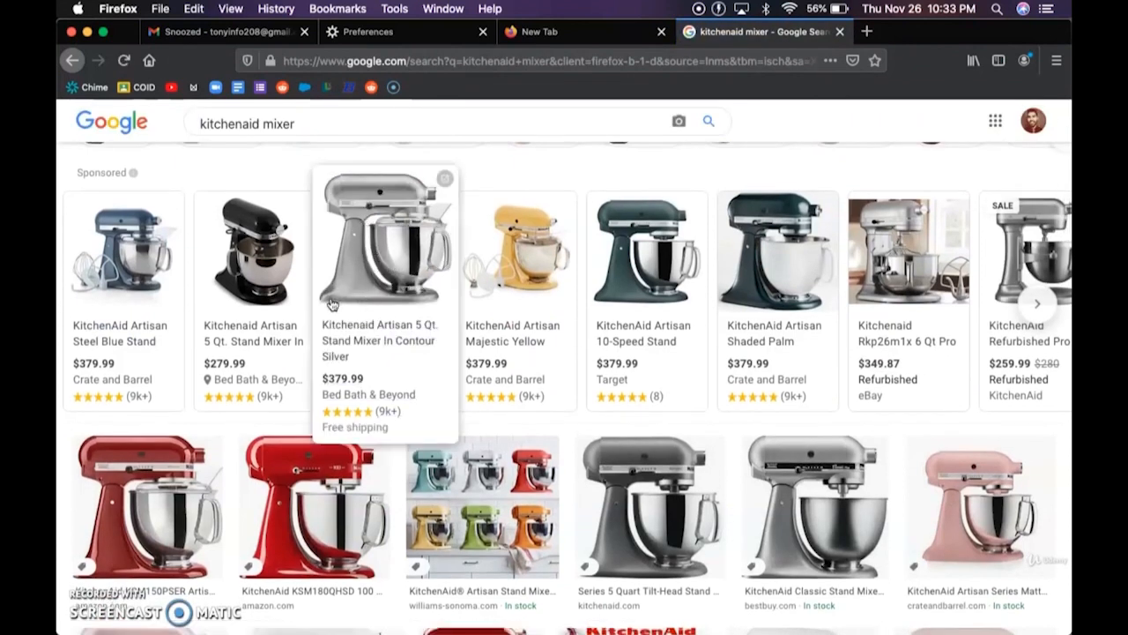
mouse_move(152, 384)
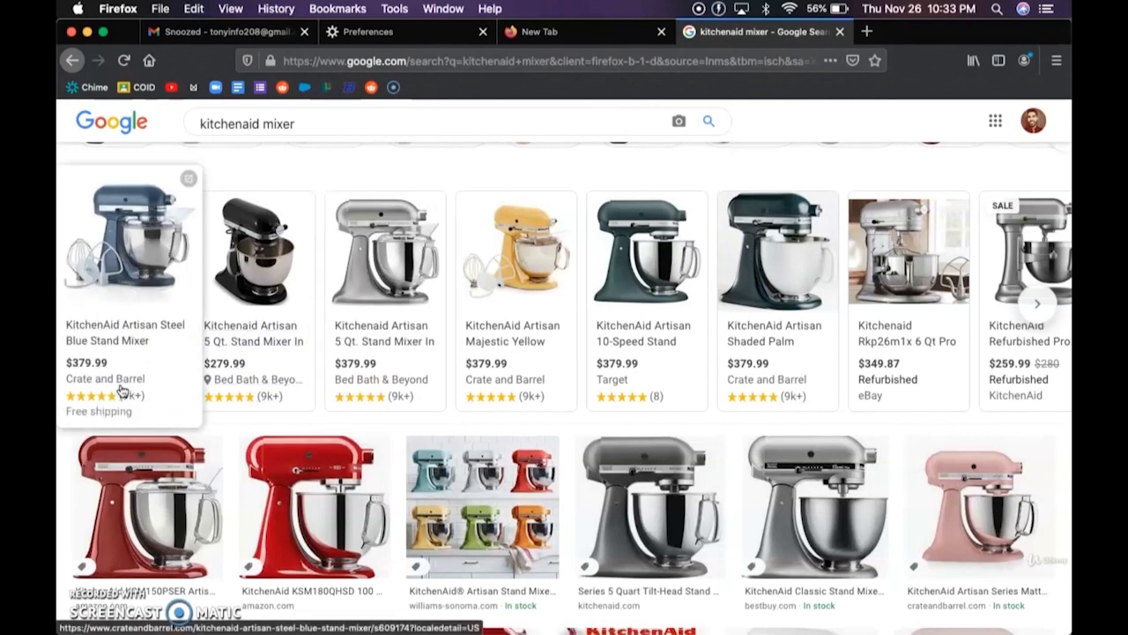
mouse_move(426, 371)
mouse_move(485, 385)
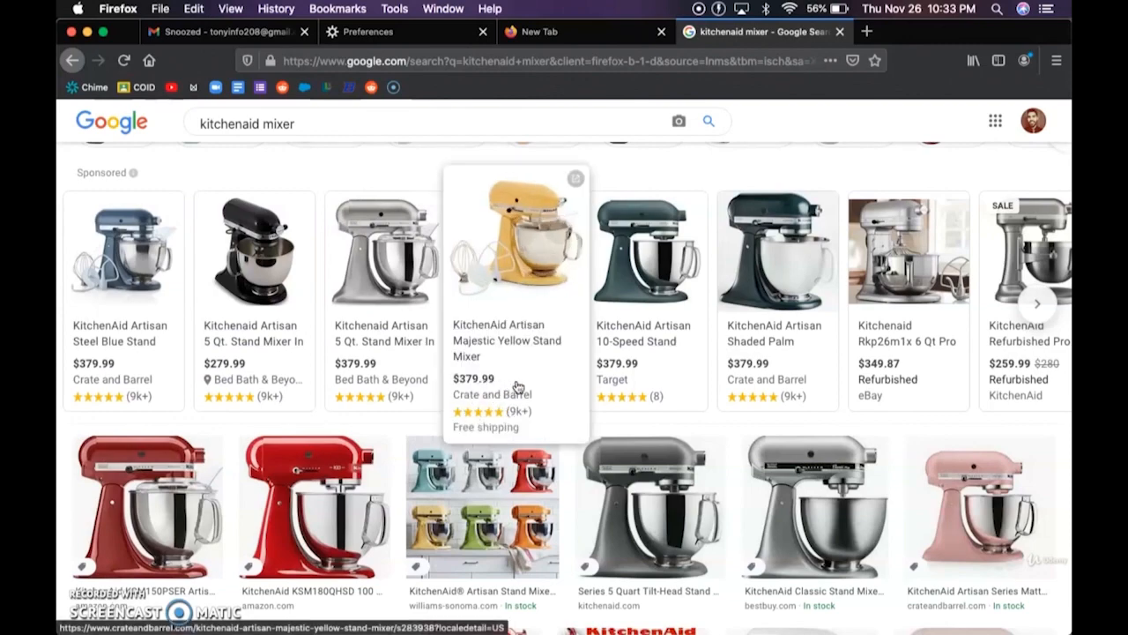
scroll(507, 388, down, 3)
scroll(511, 387, down, 3)
scroll(511, 387, up, 8)
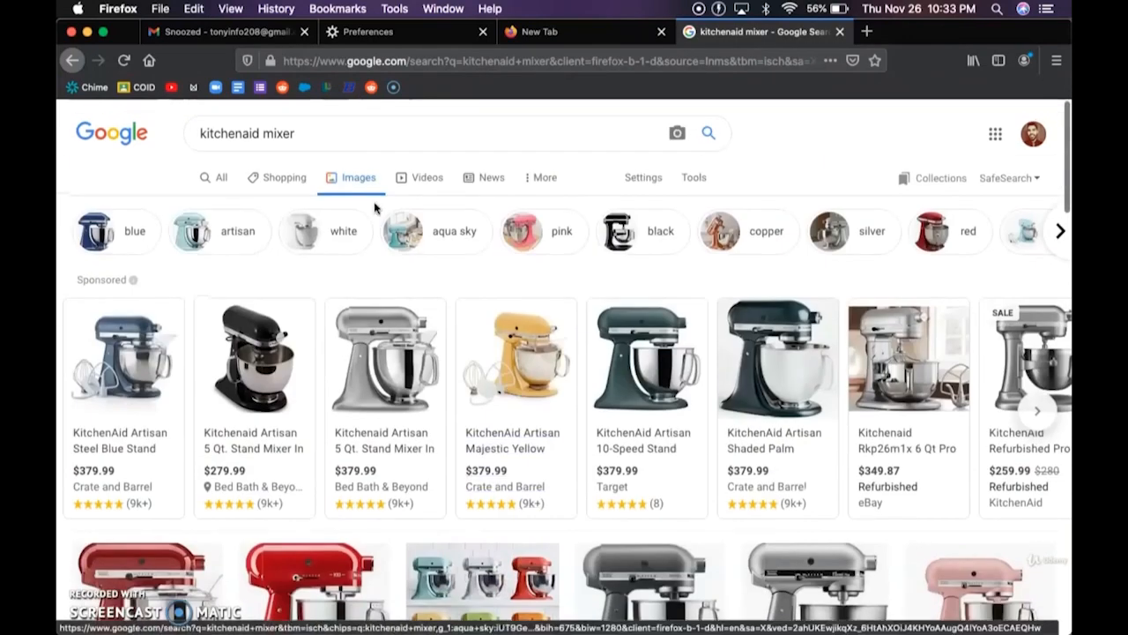
- Switch to Shopping results for kitchenaid mixer and scroll through the listings
click(279, 174)
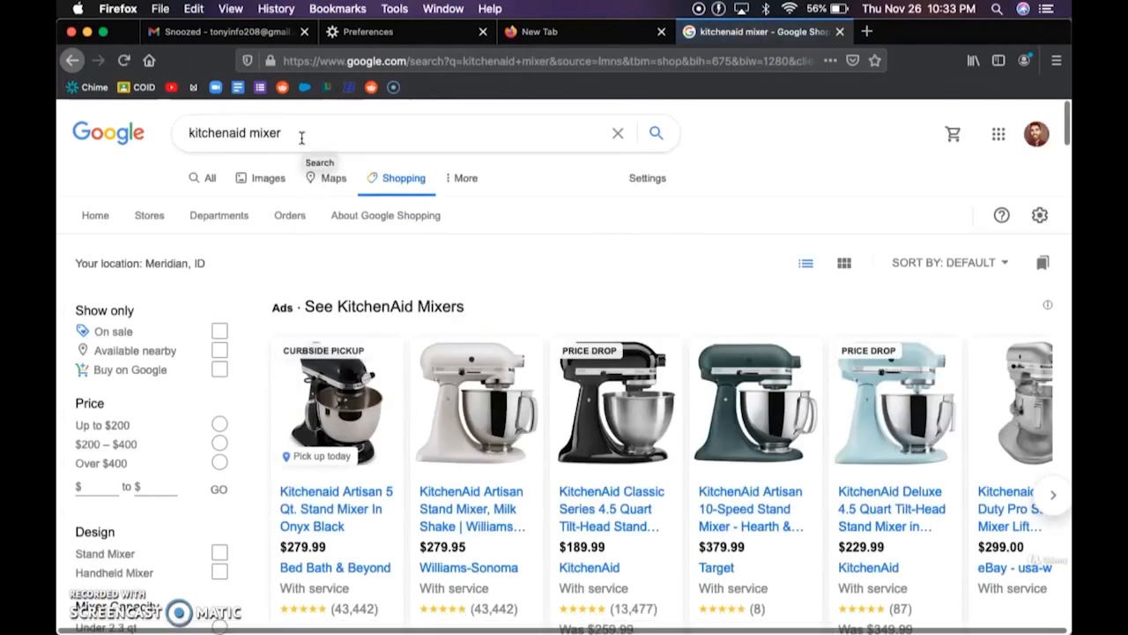
scroll(401, 256, down, 5)
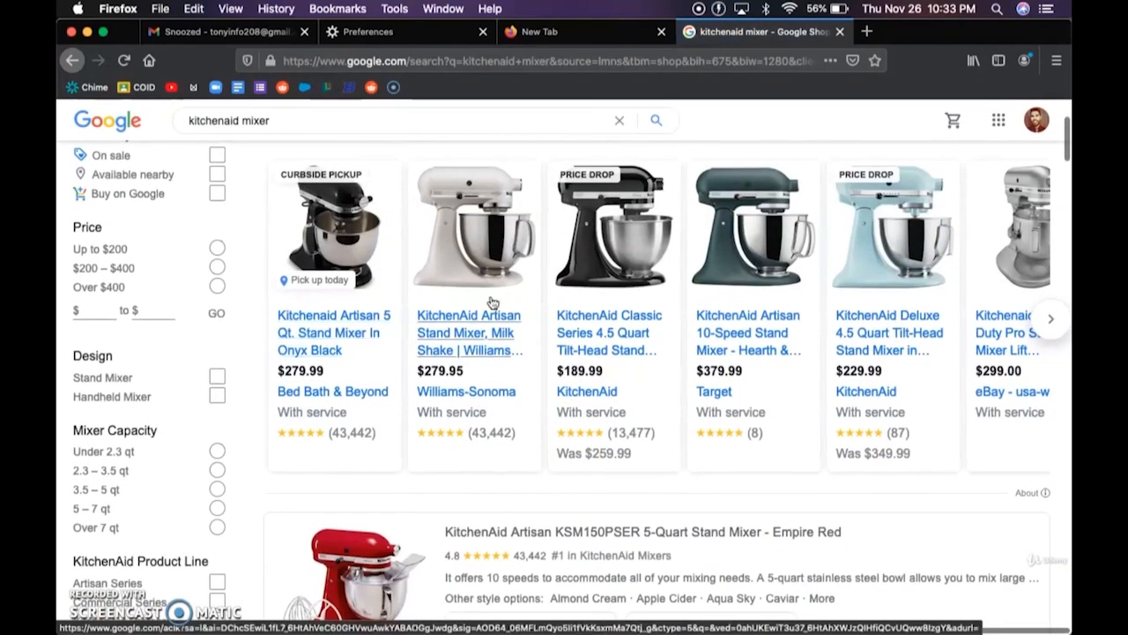
scroll(411, 370, down, 3)
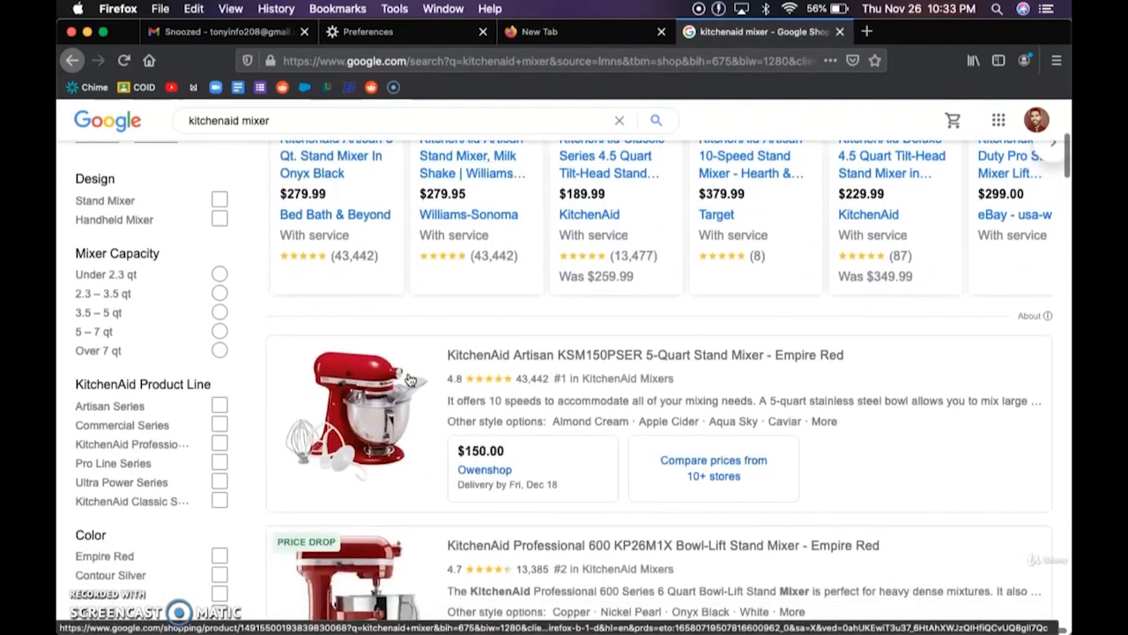
scroll(411, 380, down, 3)
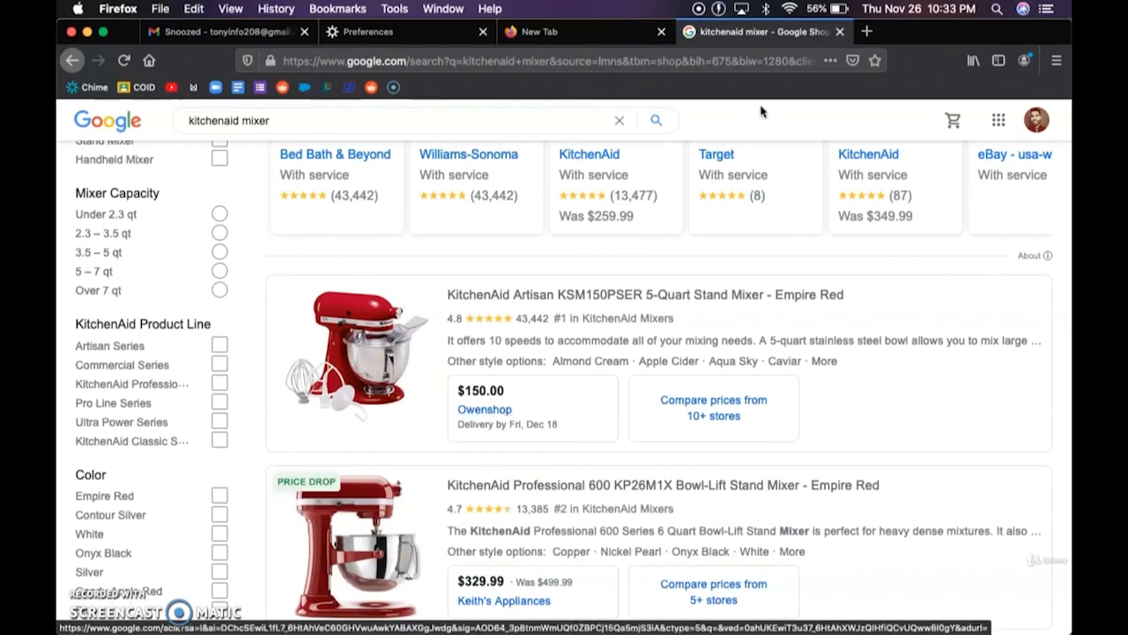
- Close the kitchenaid mixer tab and open a fresh Firefox Home tab
click(839, 32)
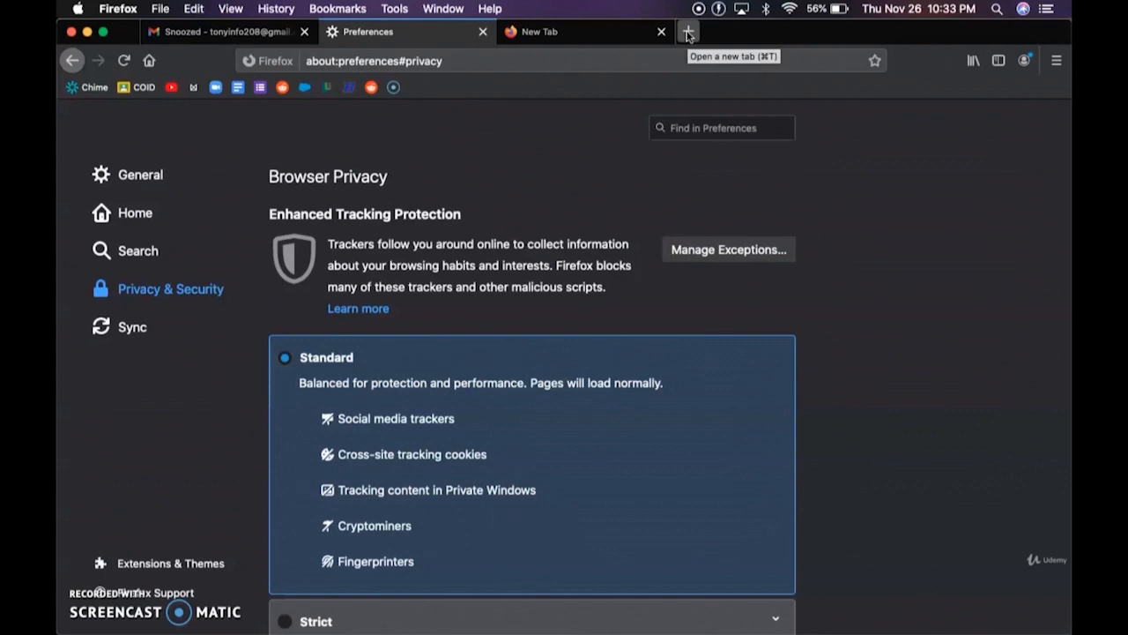
click(688, 32)
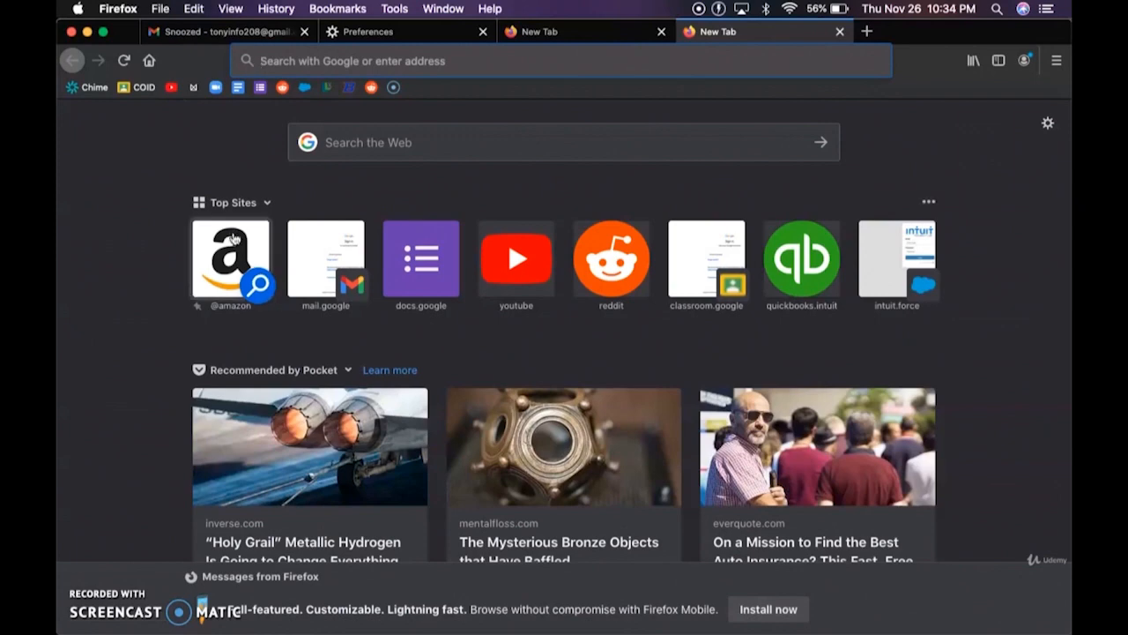
- Load Reddit's front page from its top-site tile and check the lock icon's secure-connection information
click(606, 271)
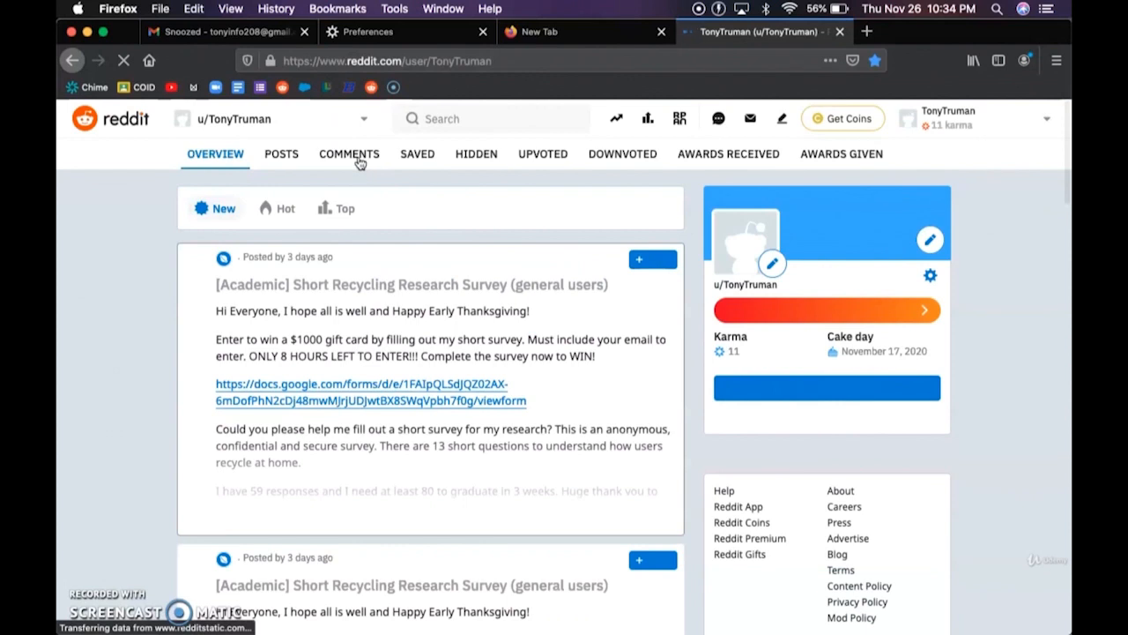
click(132, 128)
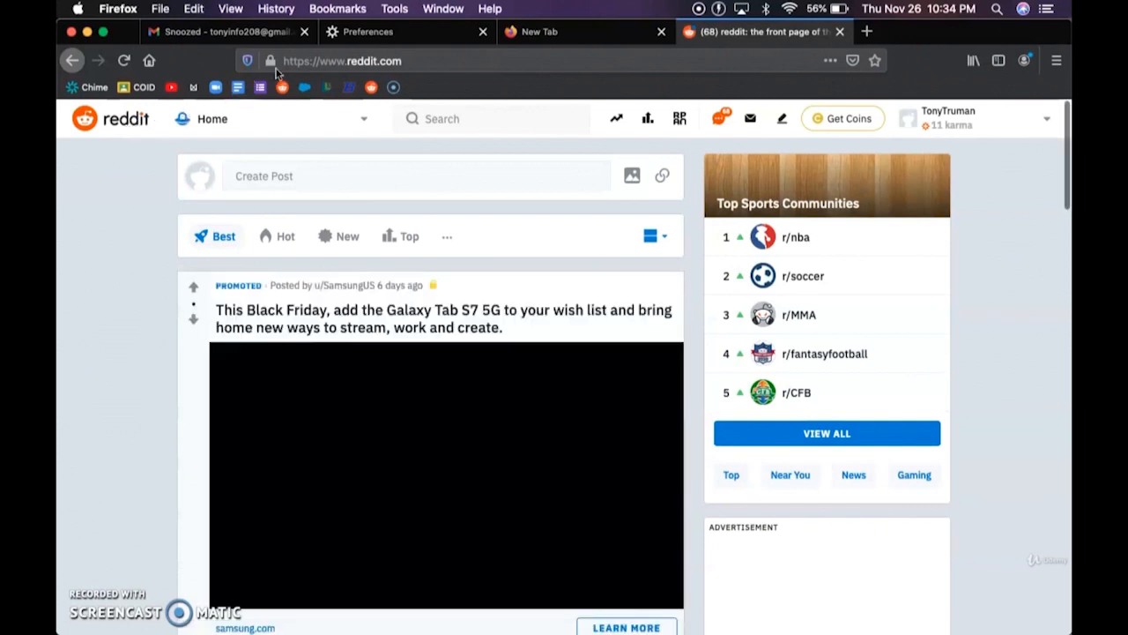
click(271, 62)
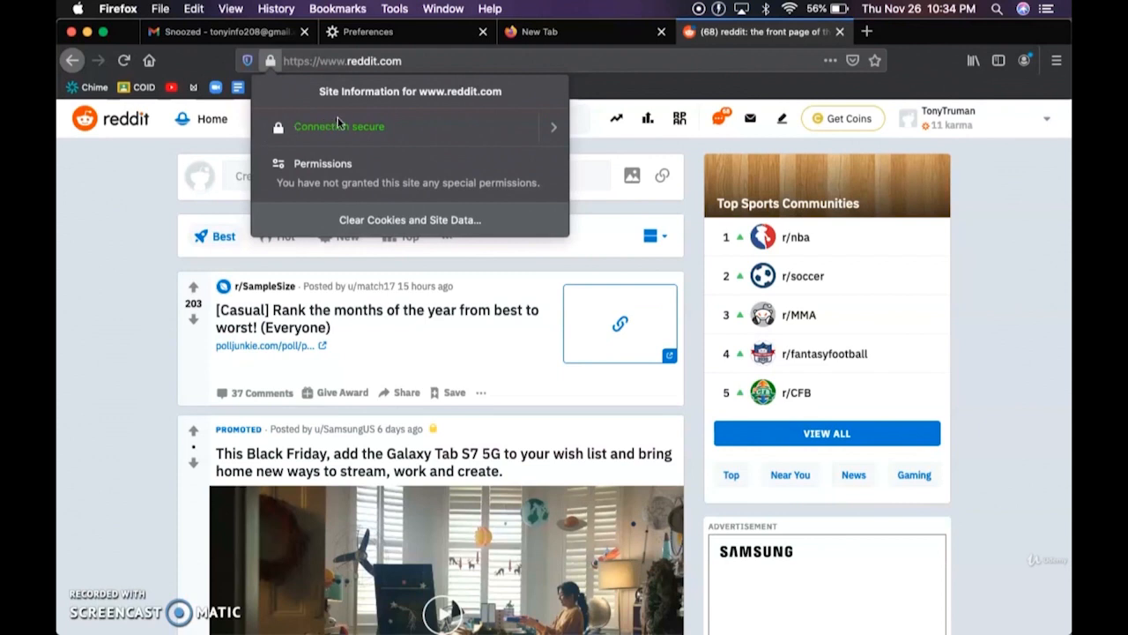
- Close the Reddit tab and the leftover empty New Tab
key(super+w)
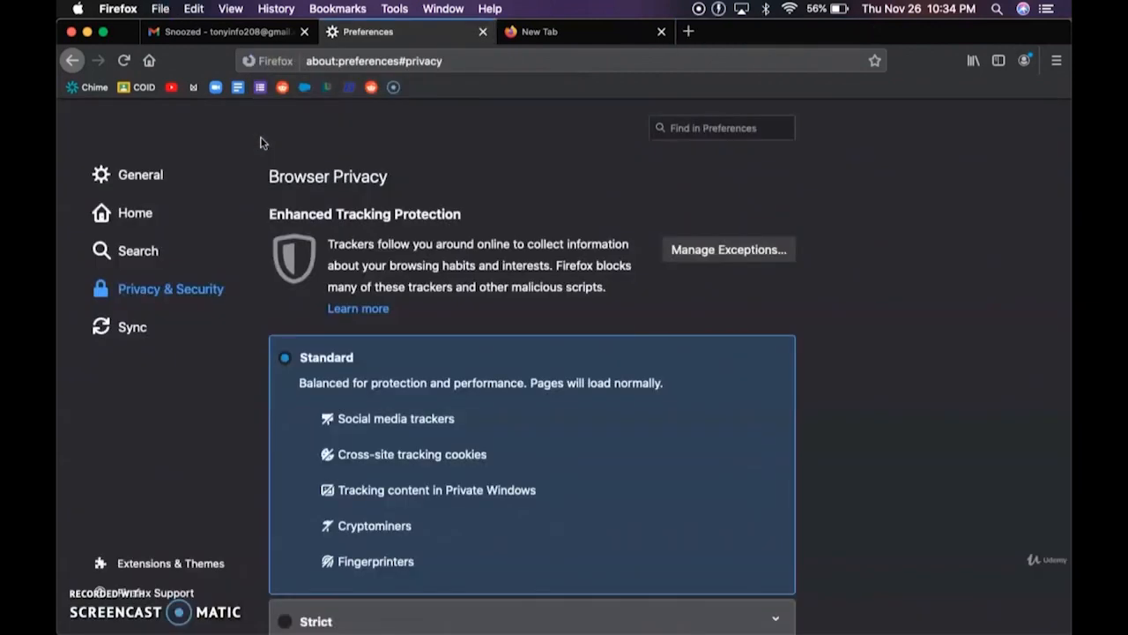
click(661, 32)
scroll(545, 187, down, 3)
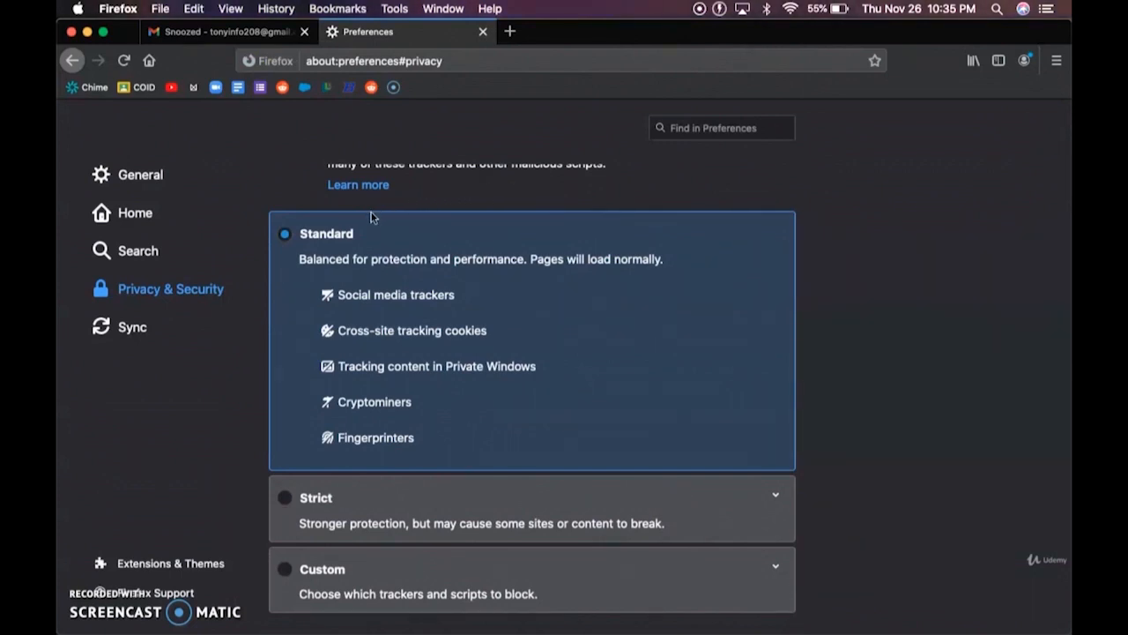
scroll(370, 216, up, 3)
- Look over the empty Enhanced Tracking Protection exceptions list and cancel it unchanged
click(696, 255)
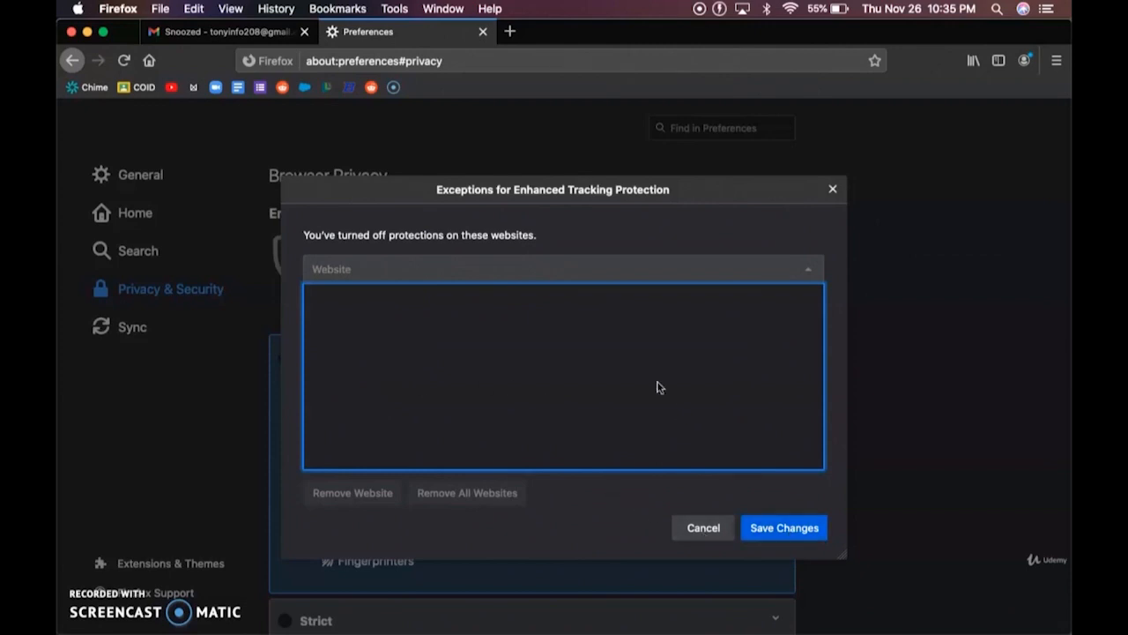
click(722, 527)
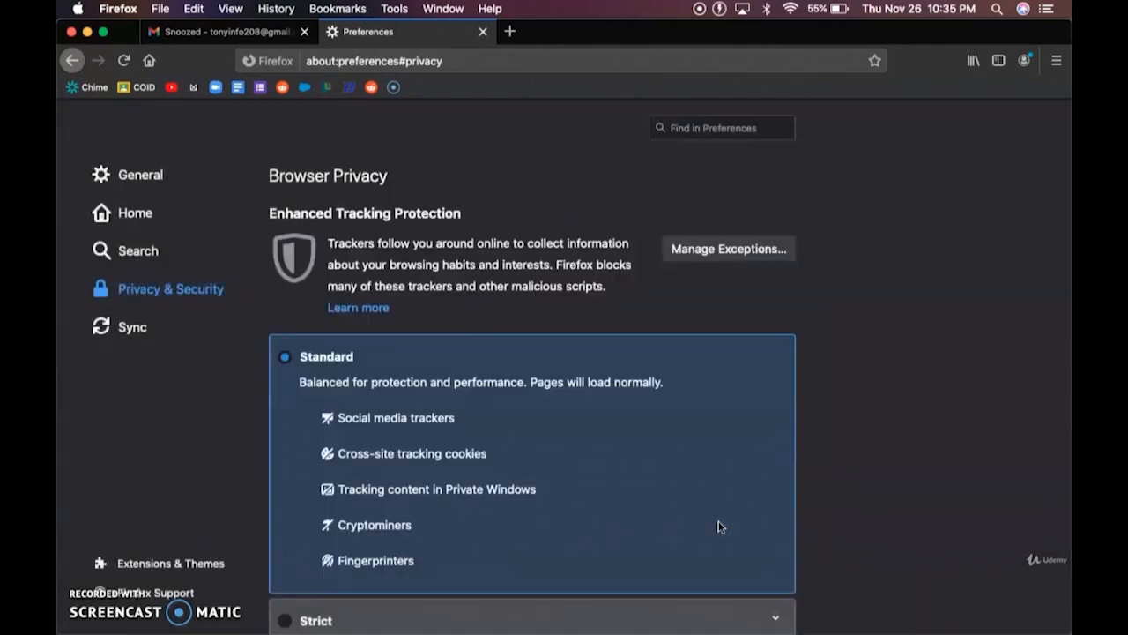
scroll(556, 337, down, 4)
scroll(554, 344, up, 1)
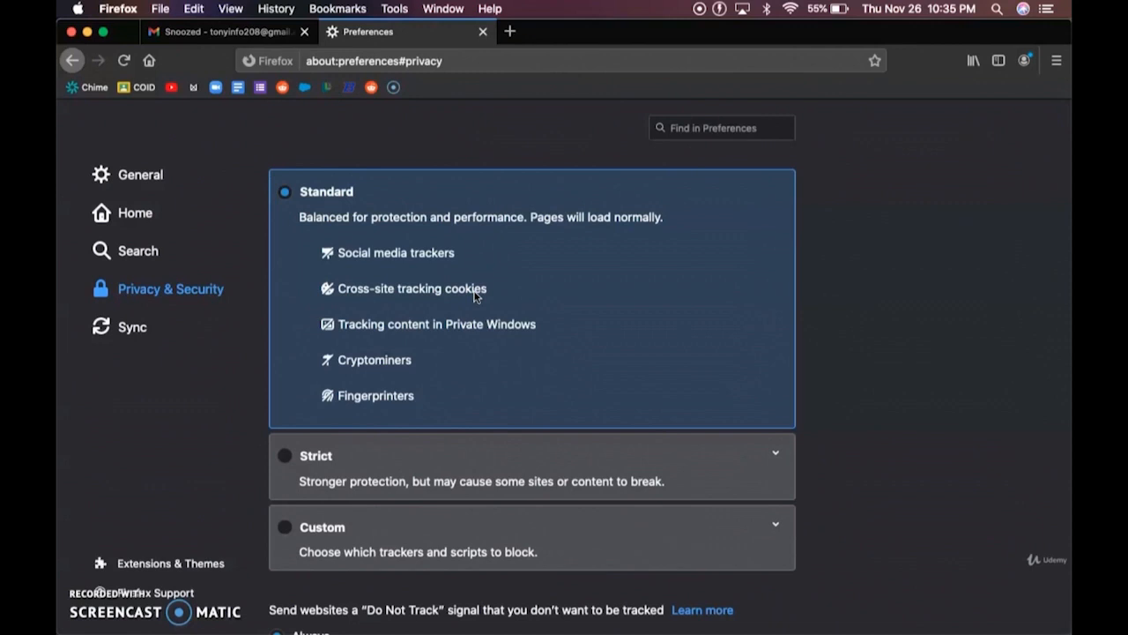
scroll(474, 296, down, 2)
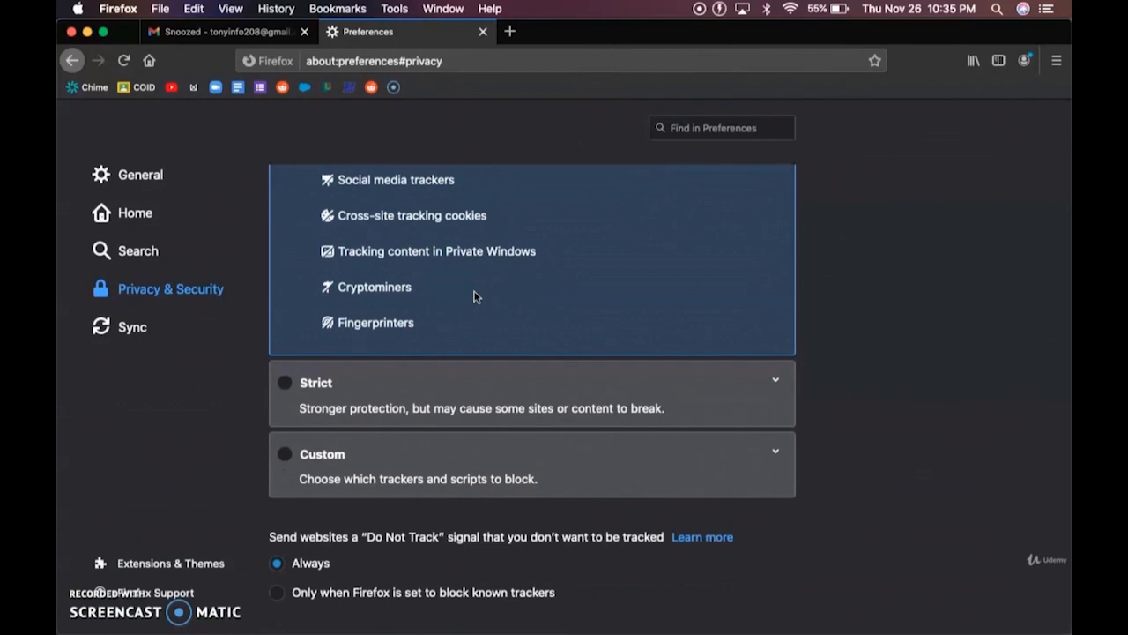
scroll(474, 296, down, 2)
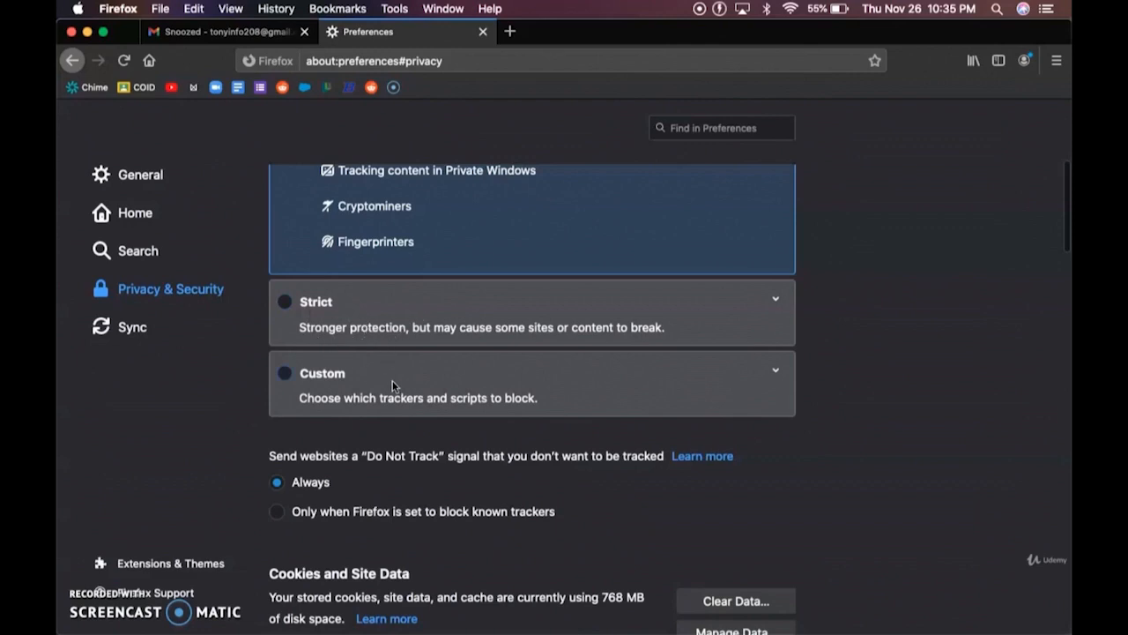
scroll(392, 380, down, 3)
scroll(393, 386, down, 4)
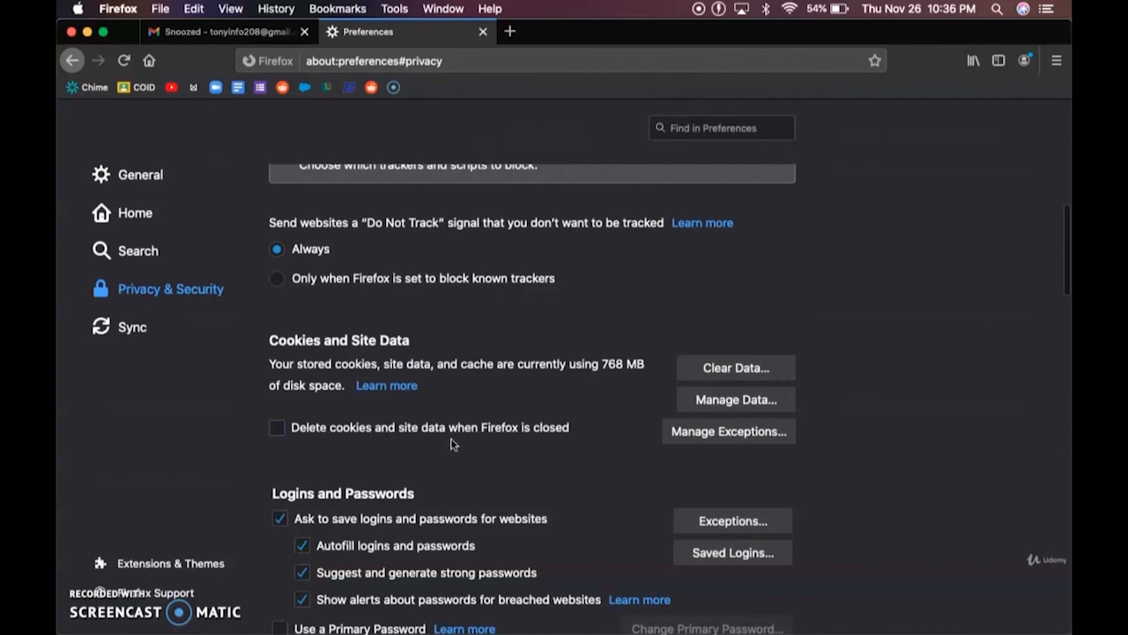
click(721, 404)
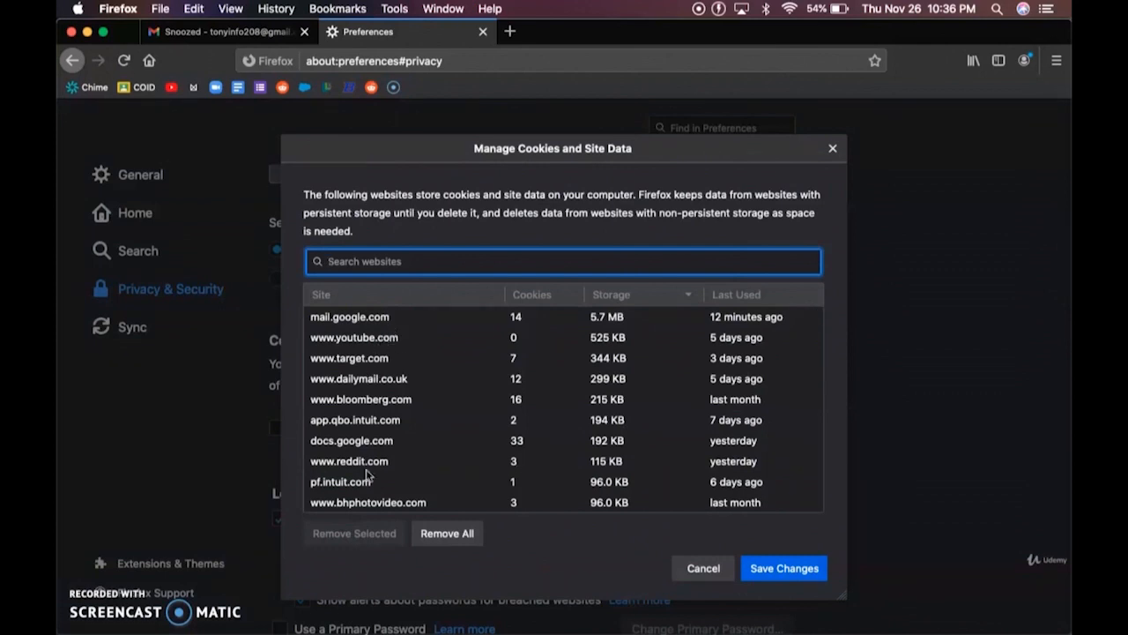
scroll(429, 416, down, 3)
scroll(428, 416, up, 3)
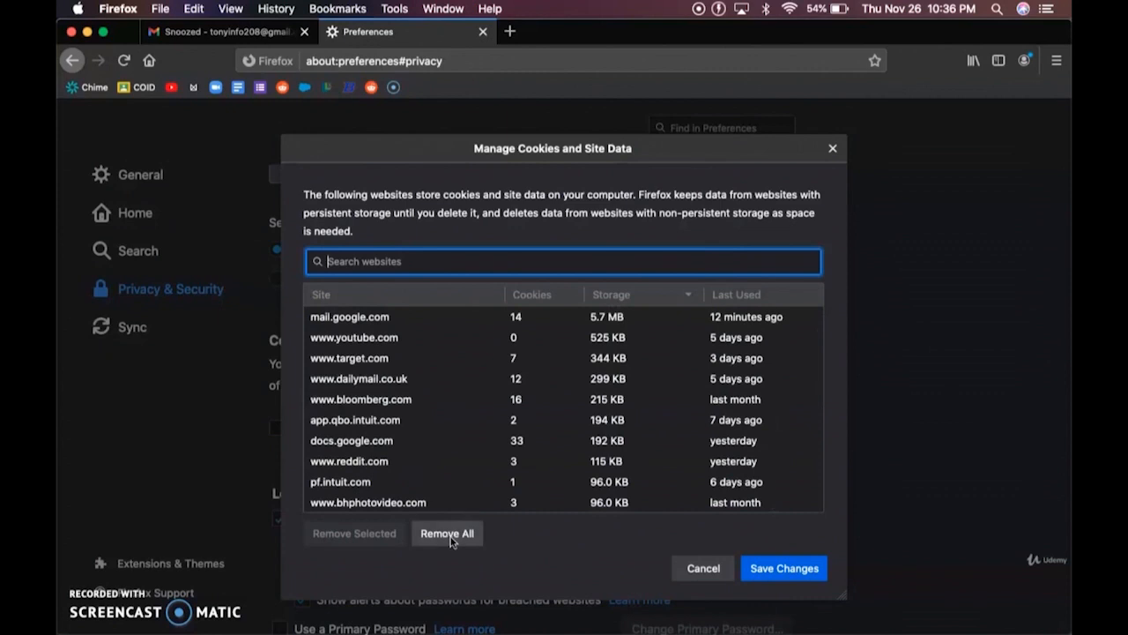
click(698, 570)
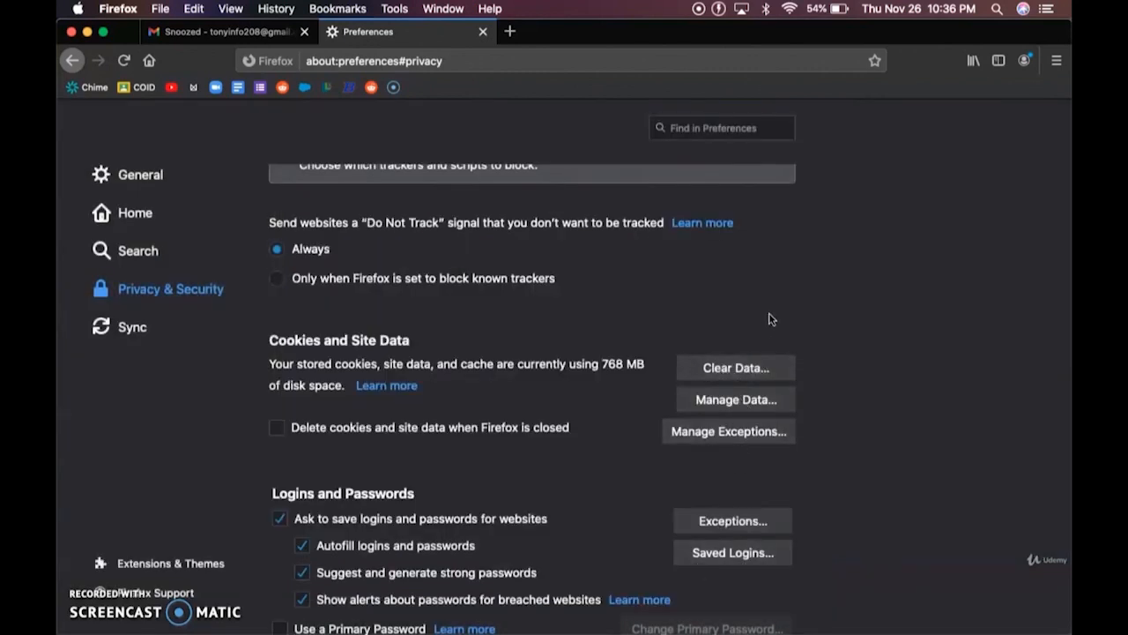
drag(604, 371, 634, 371)
scroll(634, 371, down, 8)
scroll(635, 371, down, 5)
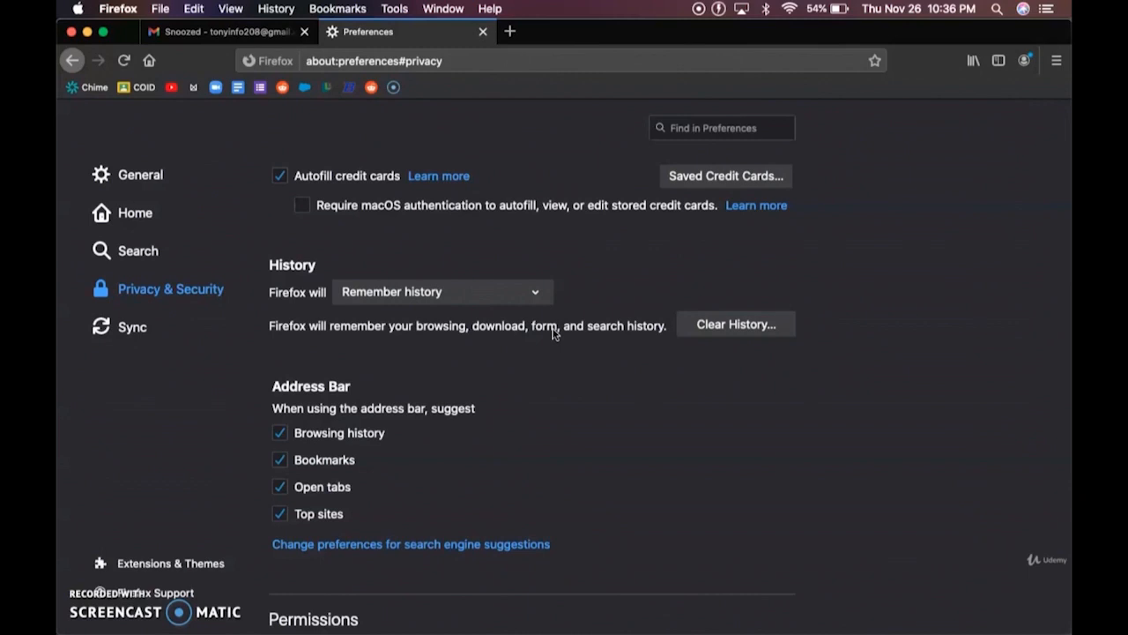
scroll(554, 333, down, 10)
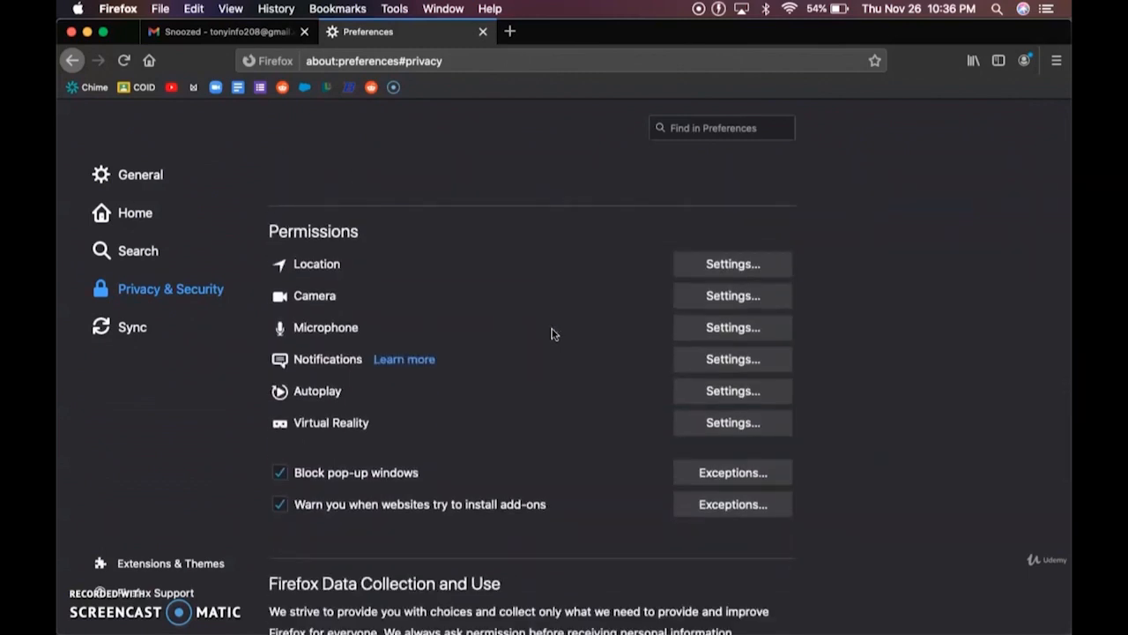
scroll(499, 358, down, 2)
scroll(331, 231, up, 1)
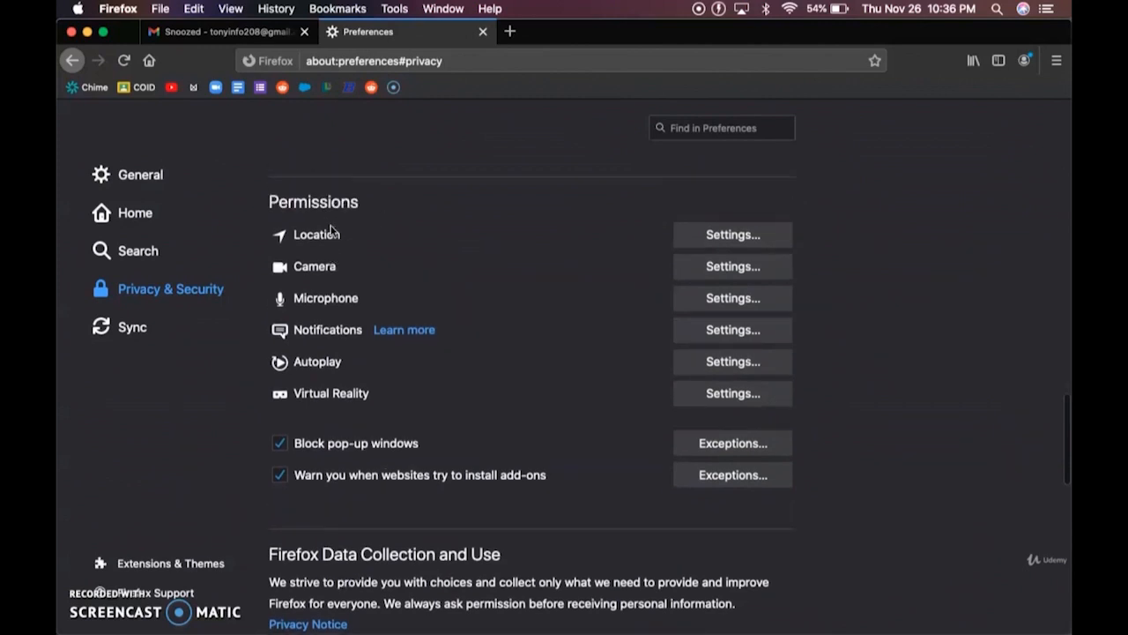
scroll(330, 231, up, 1)
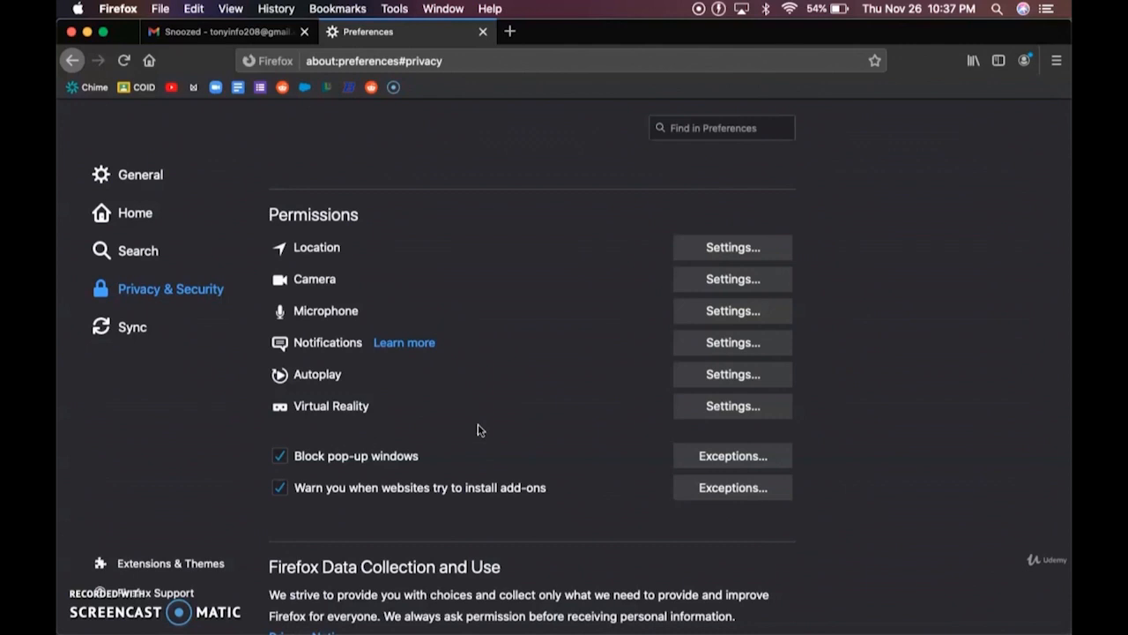
scroll(478, 429, down, 2)
scroll(477, 429, up, 2)
scroll(446, 313, down, 5)
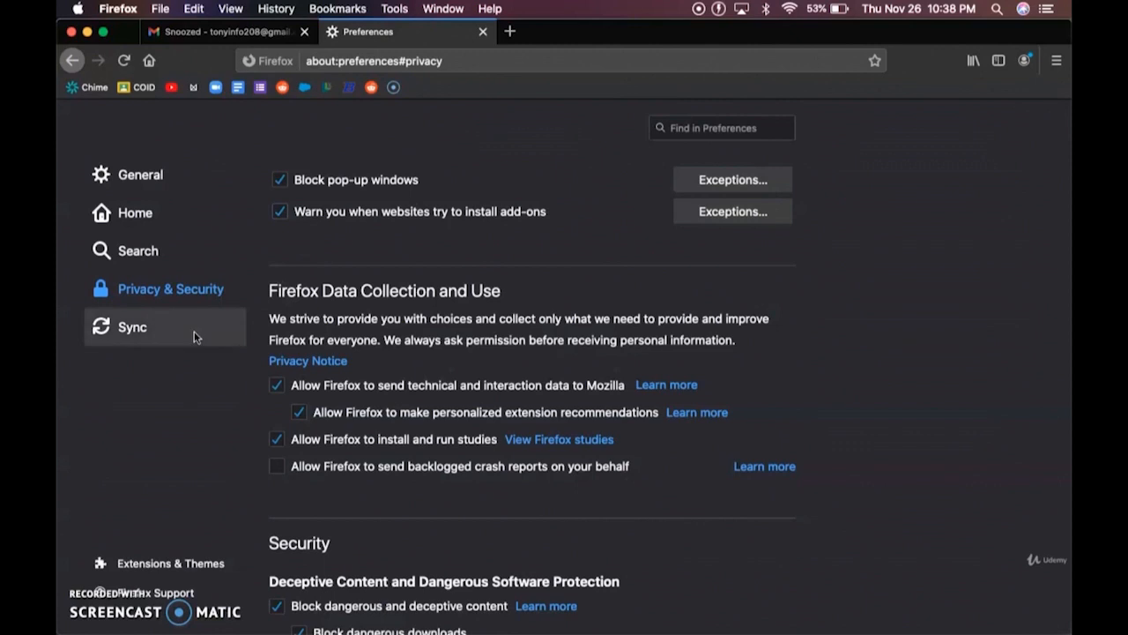
- Uncheck both 'send technical and interaction data to Mozilla' and 'install and run studies'
click(277, 385)
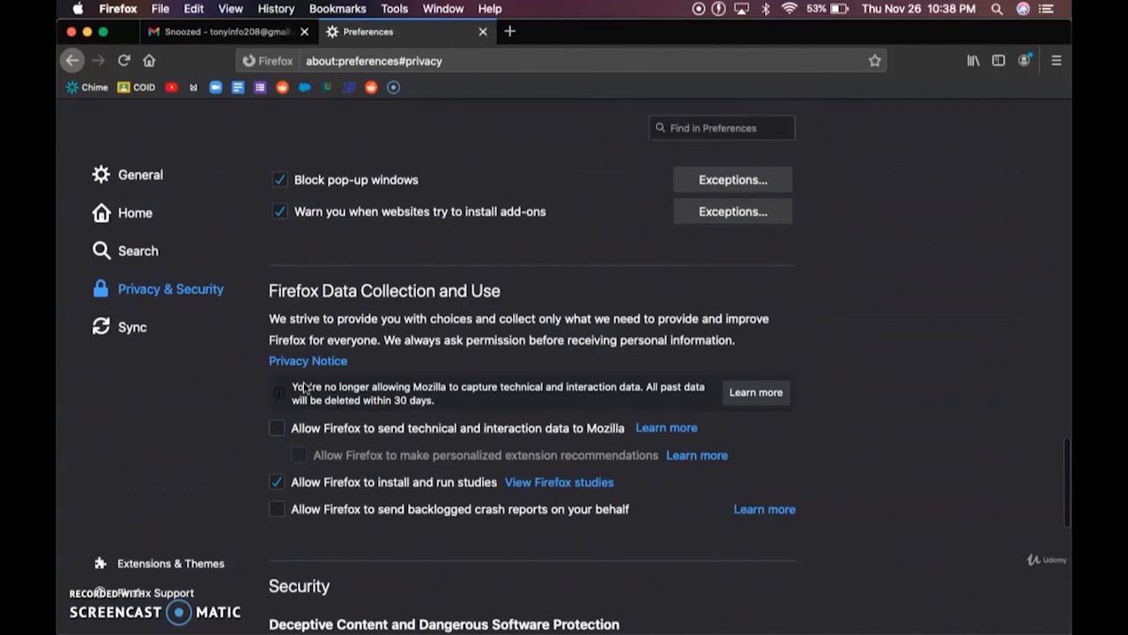
scroll(412, 403, down, 4)
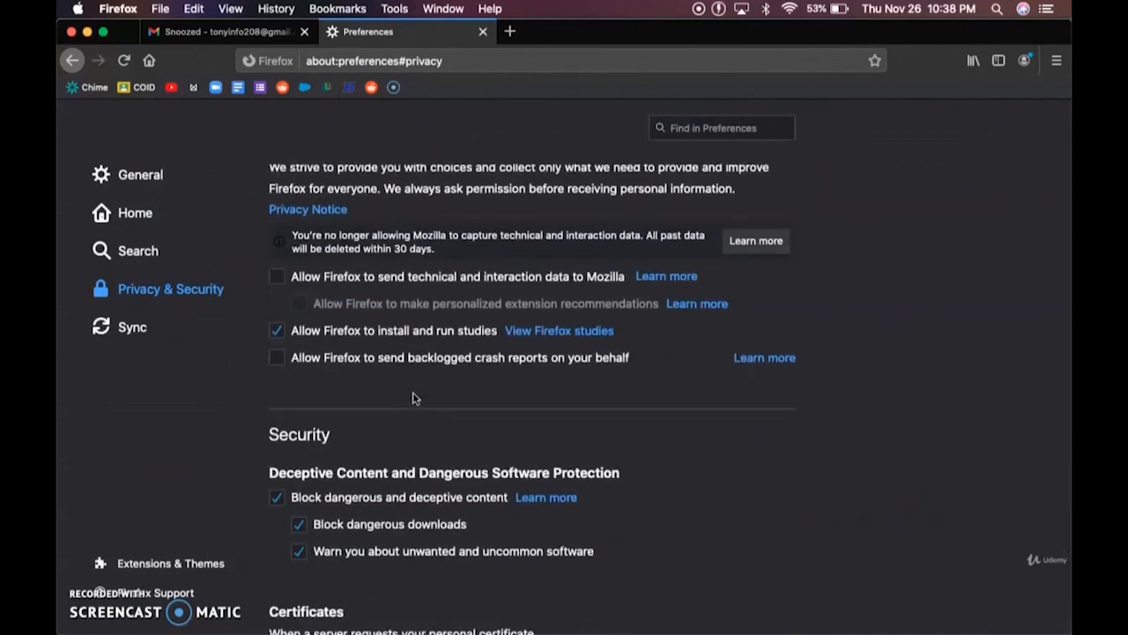
scroll(414, 398, down, 2)
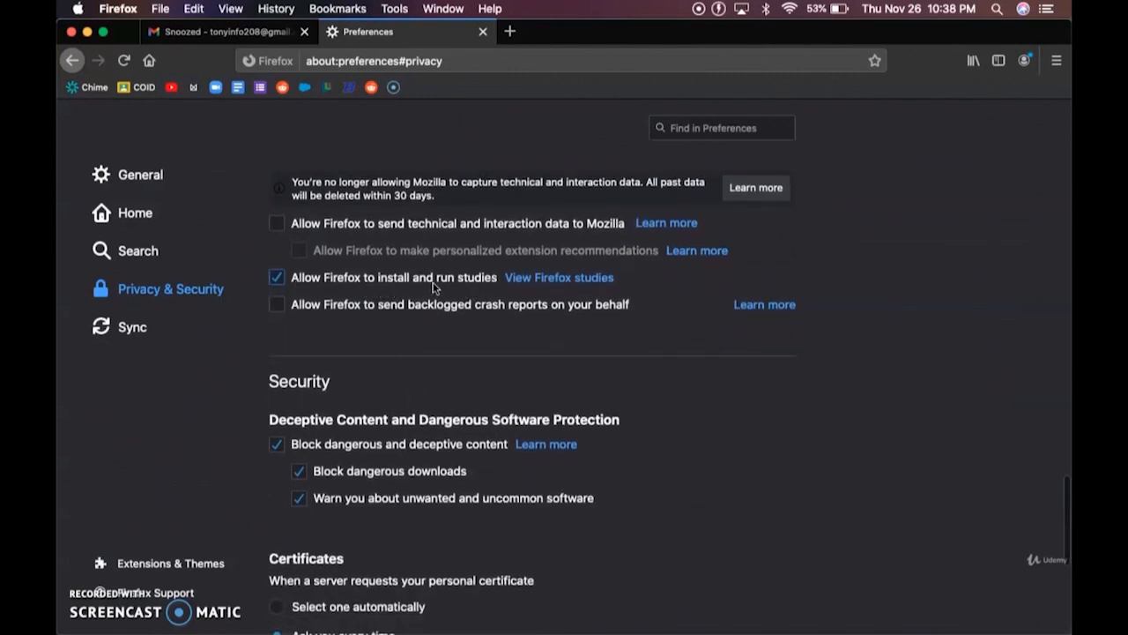
click(277, 278)
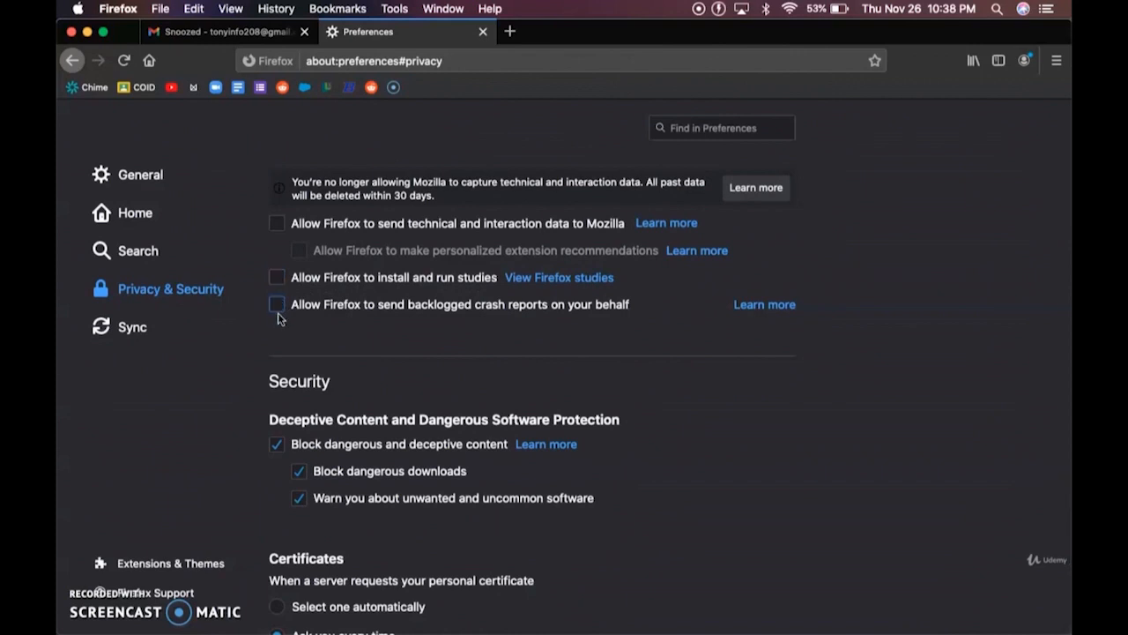
scroll(276, 321, down, 5)
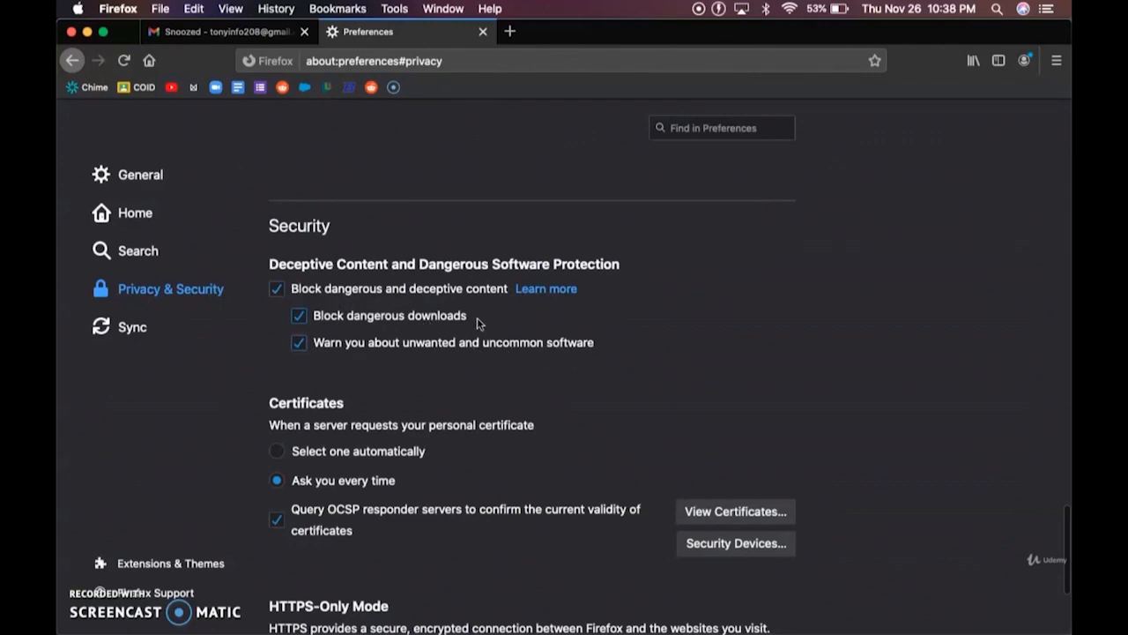
scroll(477, 319, down, 3)
scroll(477, 323, down, 2)
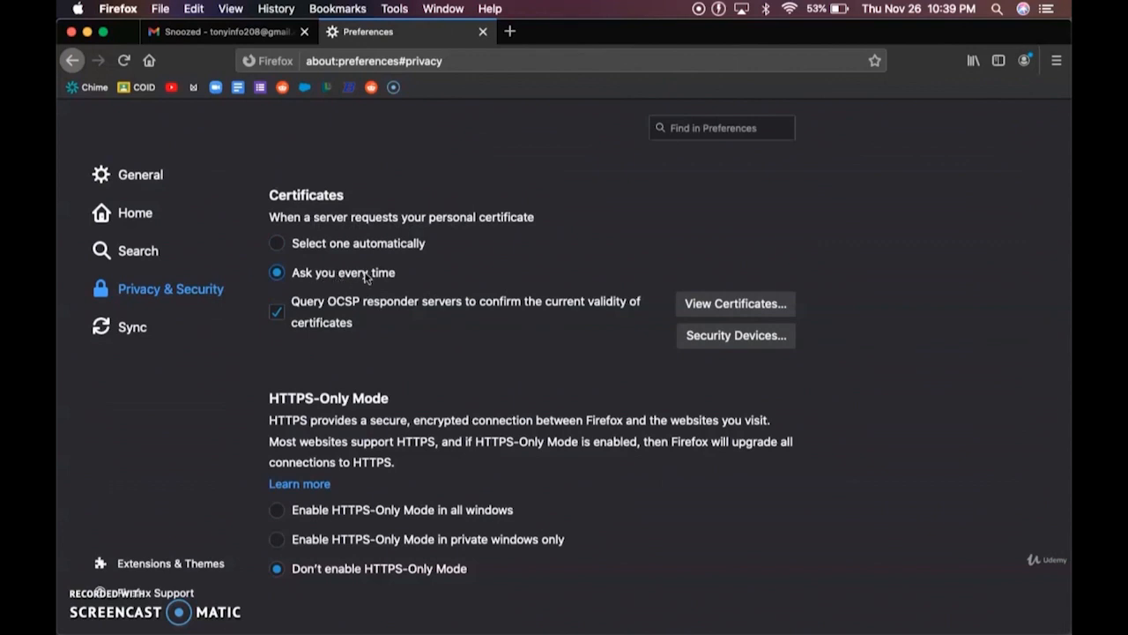
scroll(367, 277, down, 1)
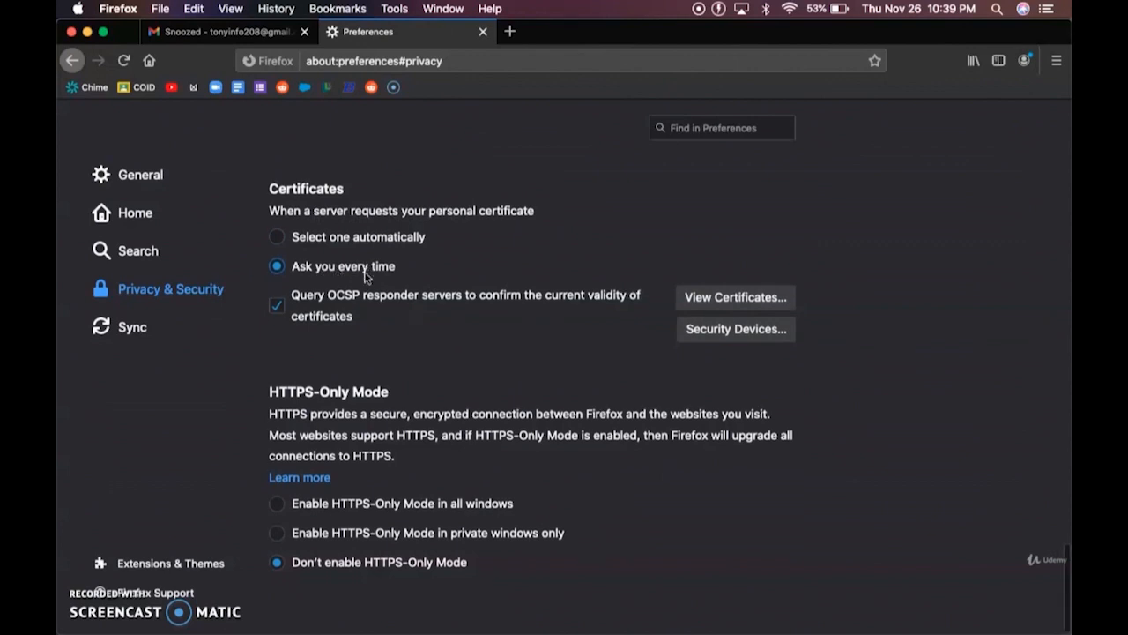
scroll(340, 243, up, 4)
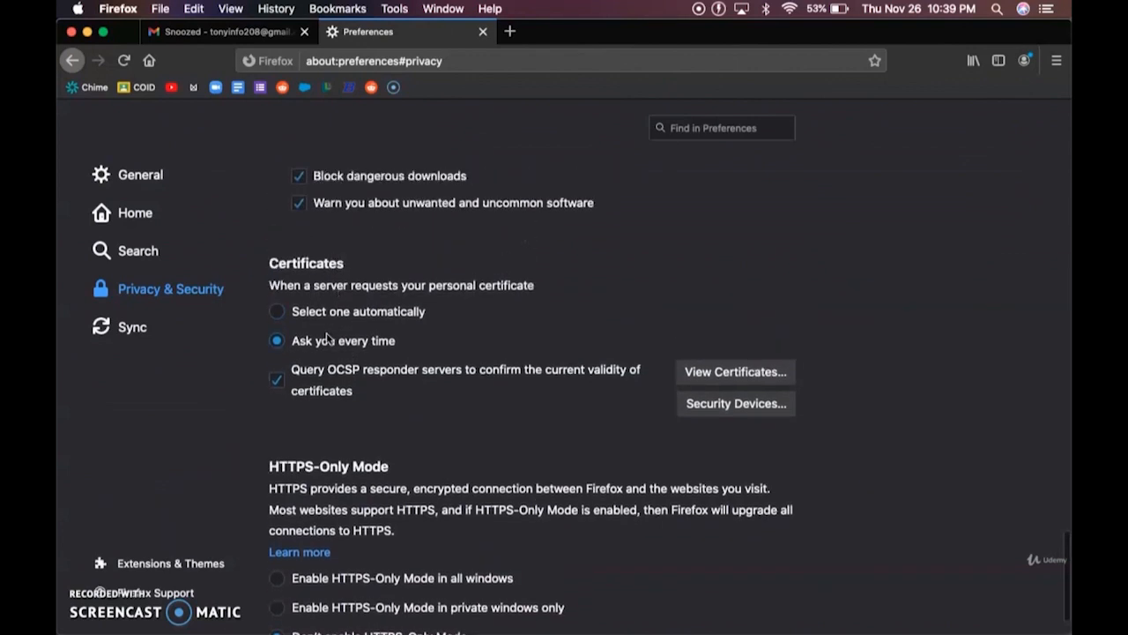
scroll(326, 340, down, 3)
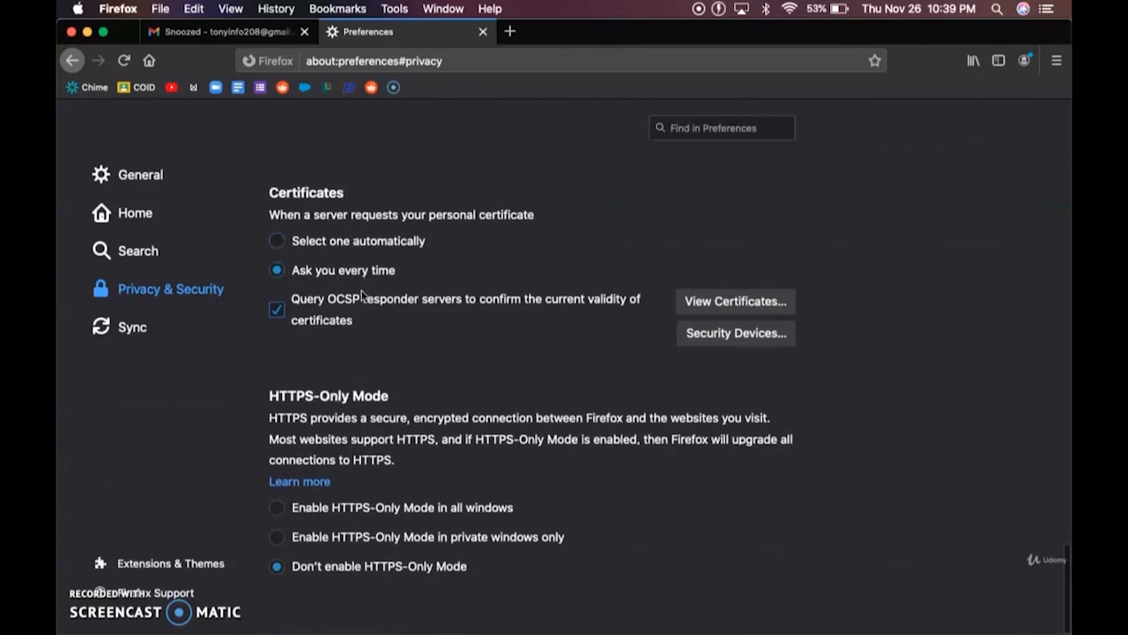
scroll(339, 298, up, 1)
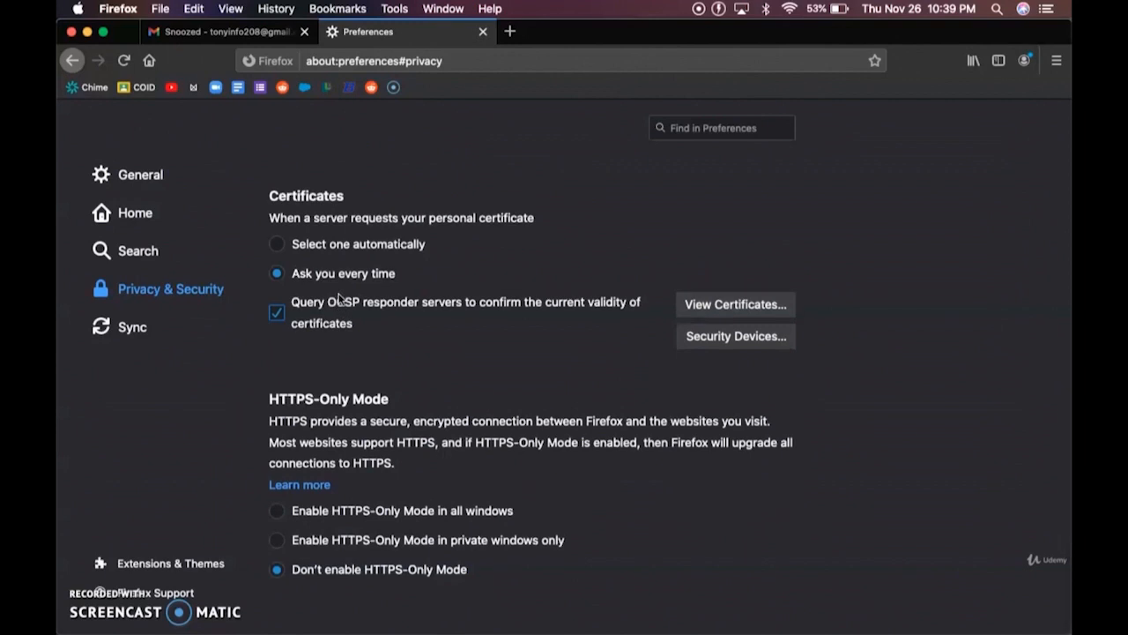
scroll(339, 300, up, 2)
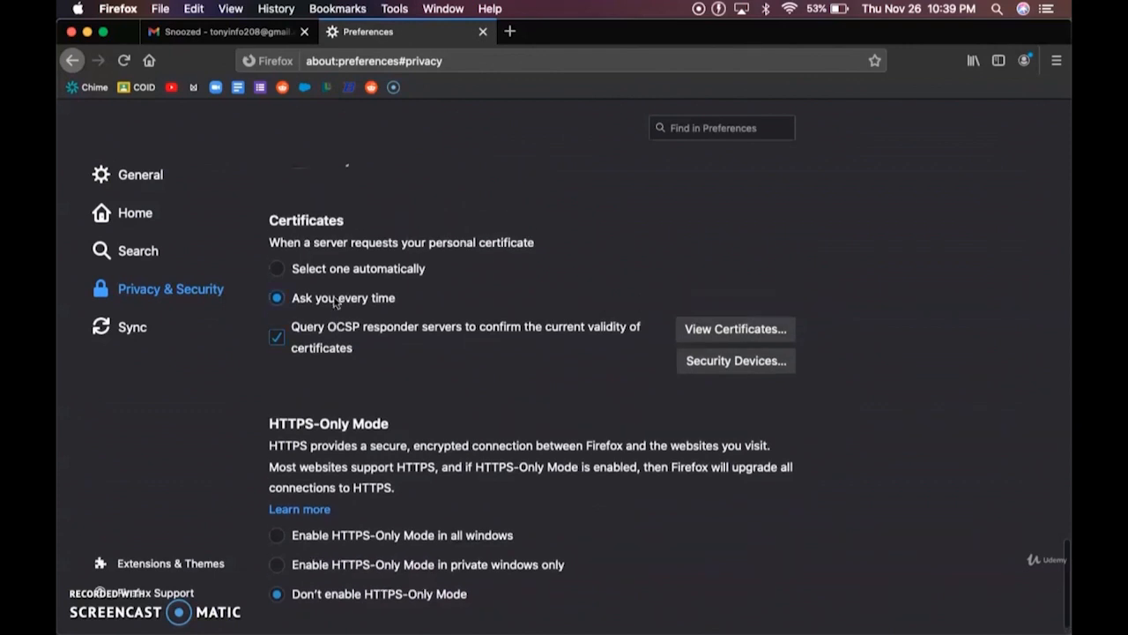
scroll(335, 303, down, 2)
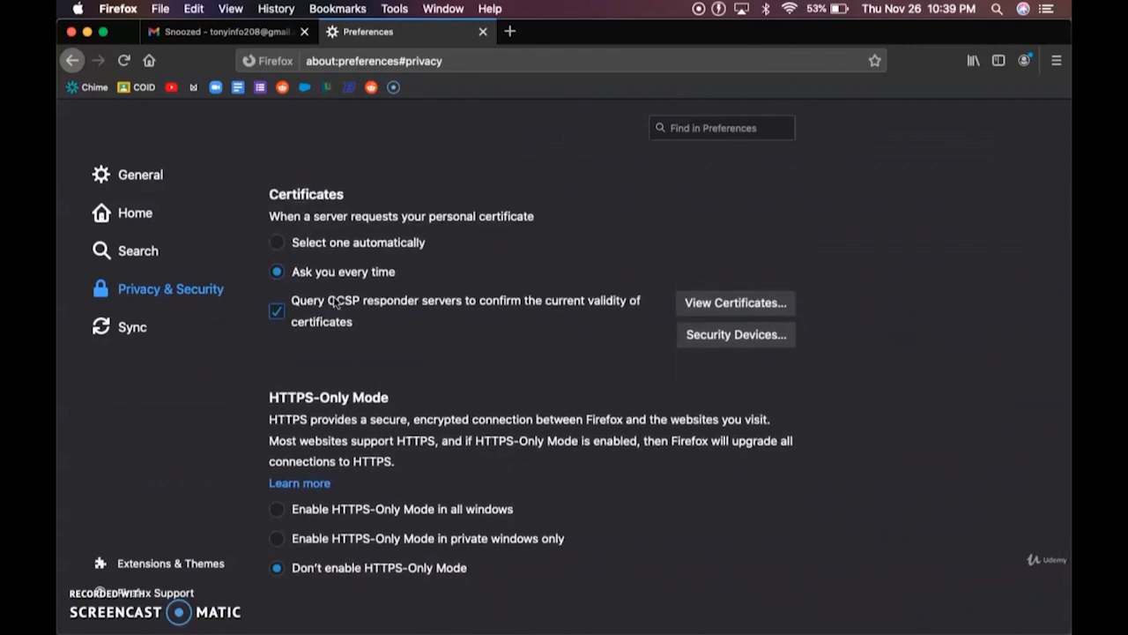
click(202, 292)
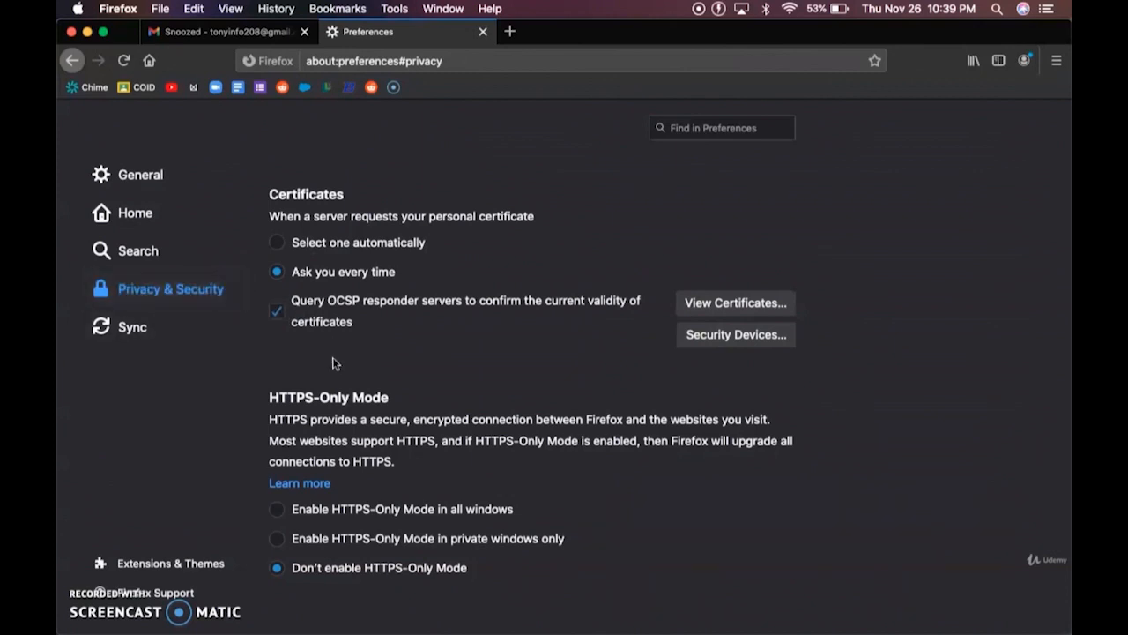